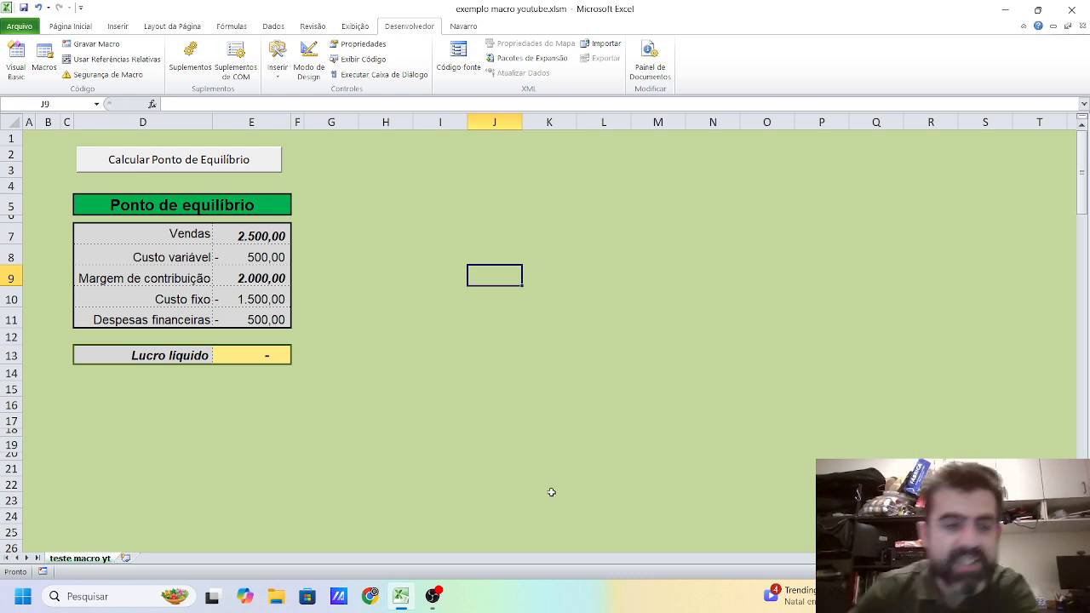
pyautogui.click(520, 252)
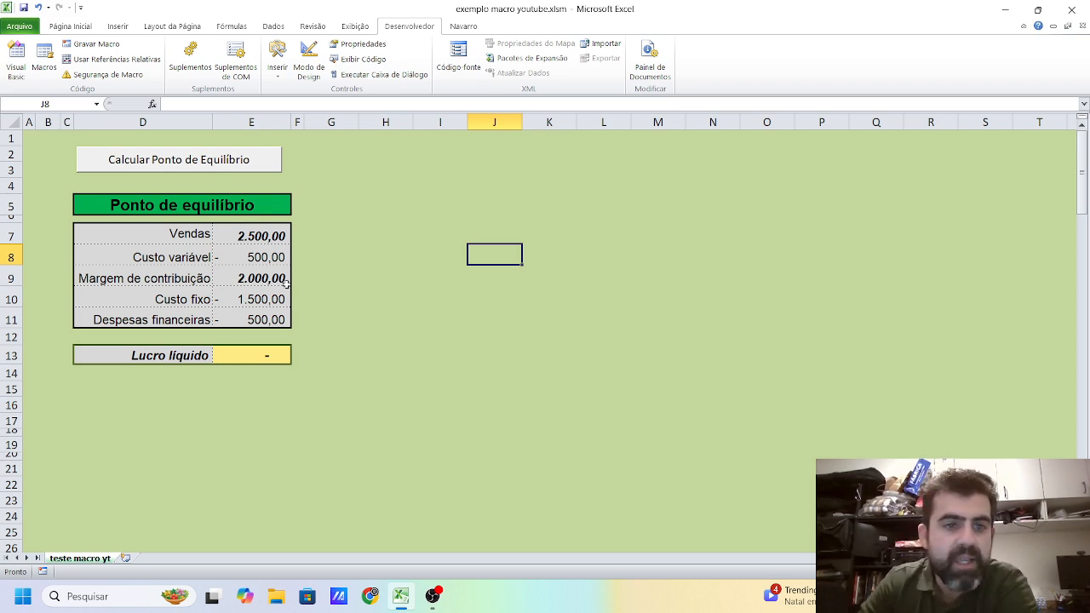
pyautogui.click(329, 292)
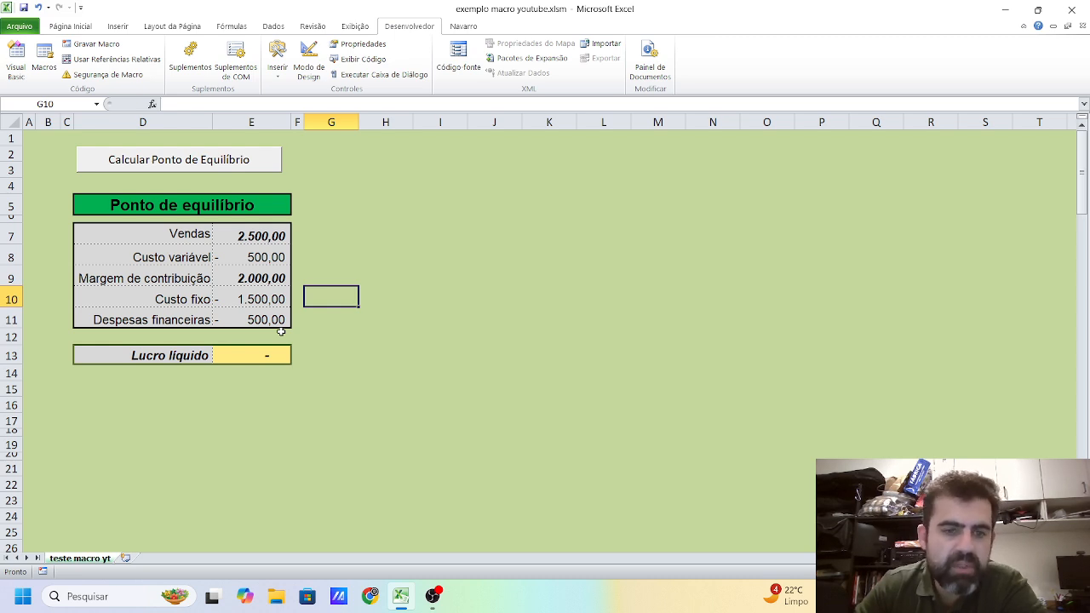
pyautogui.click(263, 304)
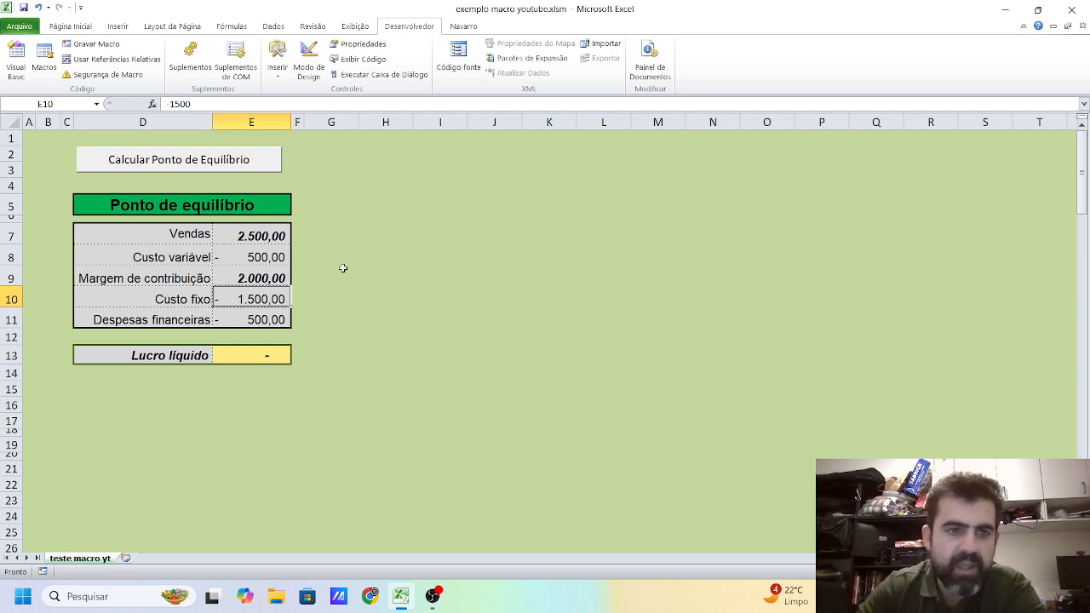
# Set Vendas in E7 to 5000 and run the Calcular Ponto de Equilíbrio macro.
pyautogui.click(279, 232)
pyautogui.write('5000')
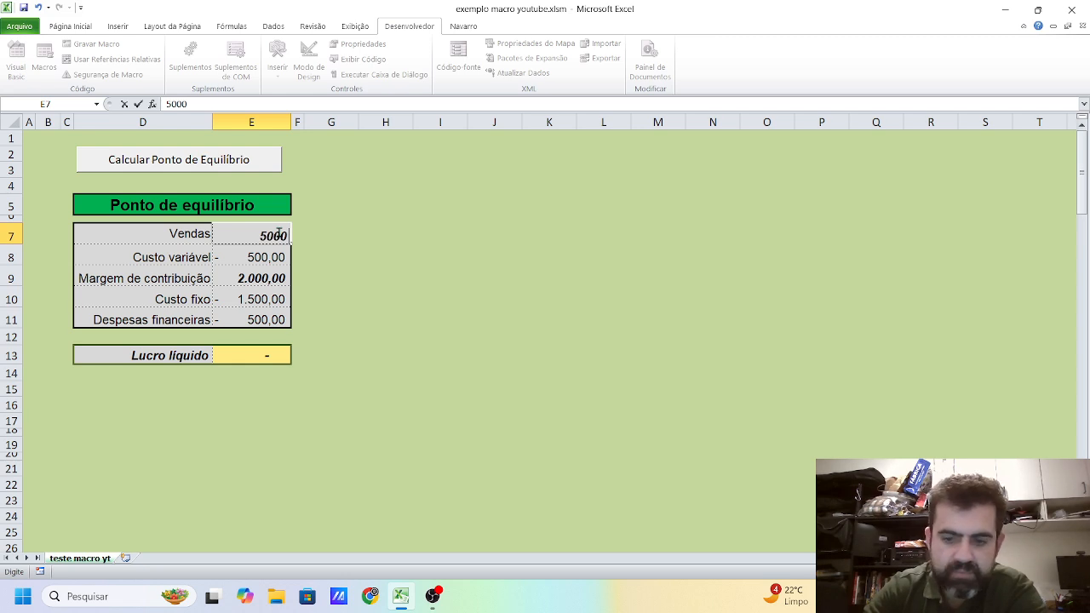
pyautogui.press('Return')
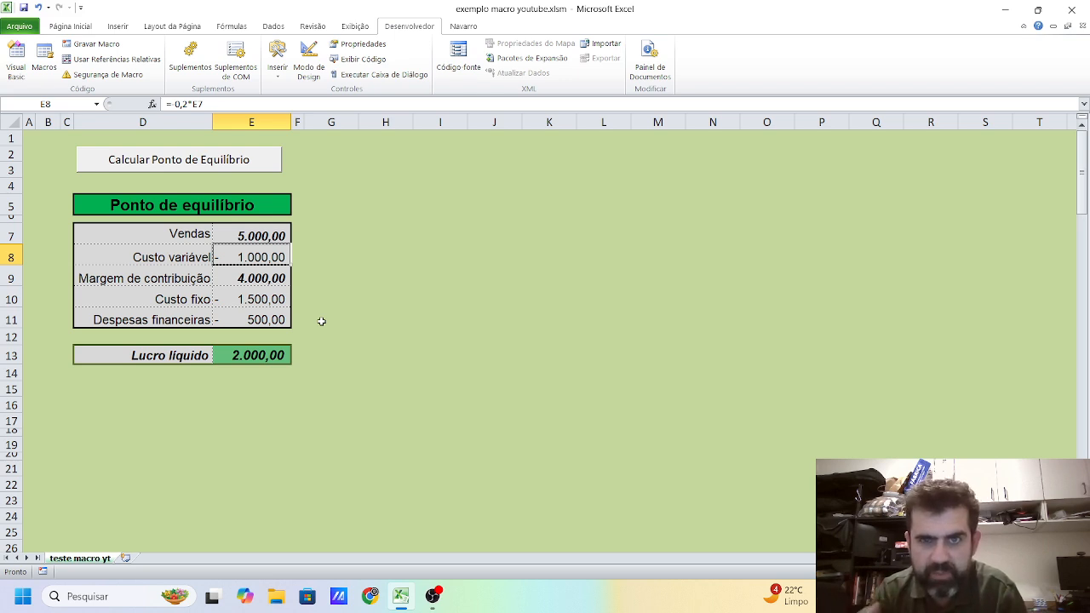
pyautogui.click(256, 299)
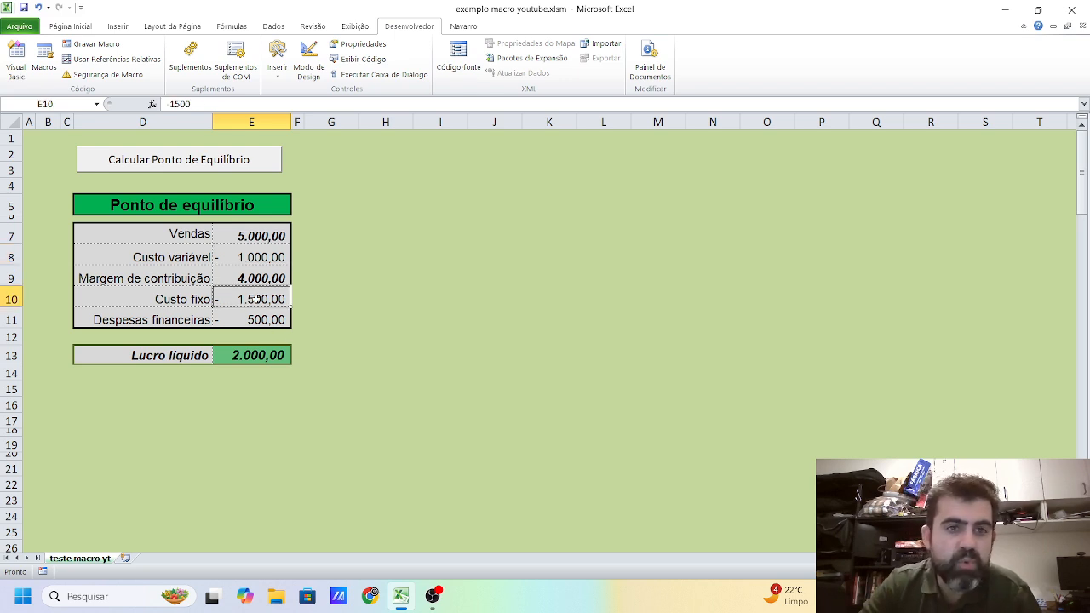
pyautogui.click(247, 319)
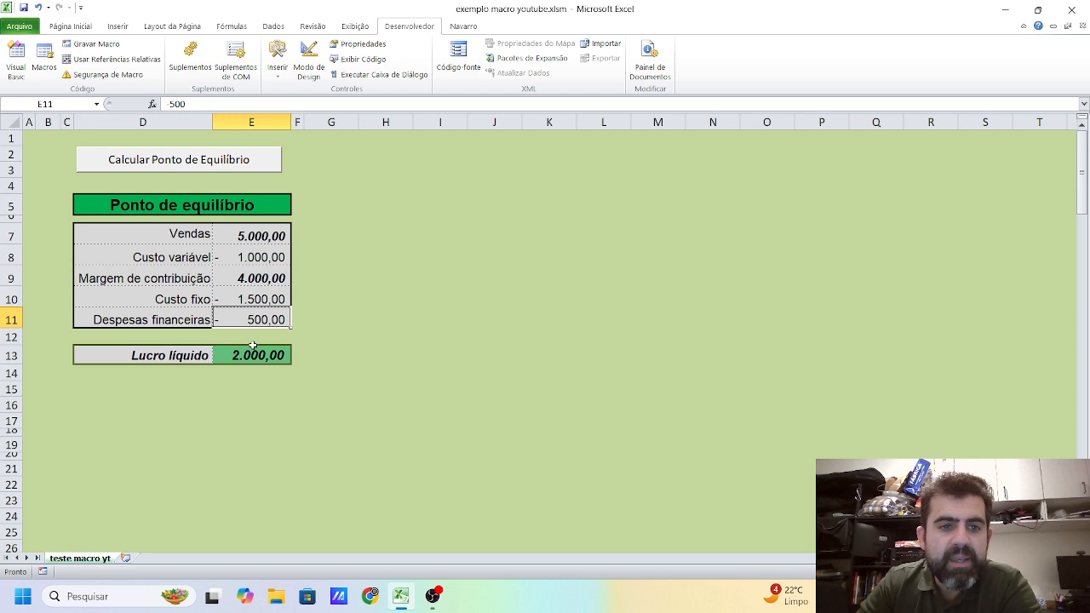
pyautogui.click(238, 297)
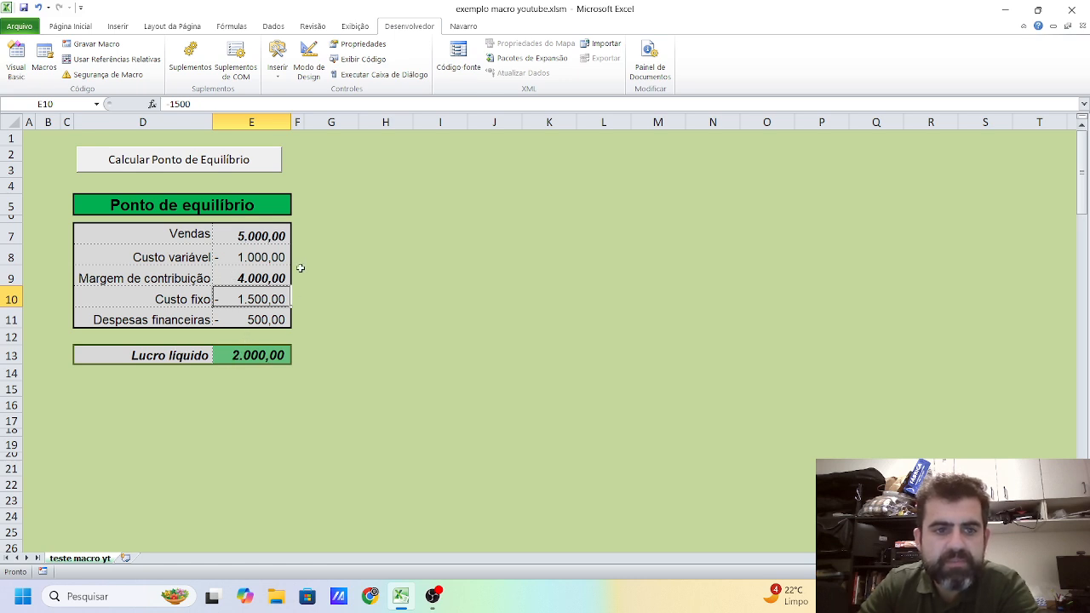
pyautogui.click(213, 162)
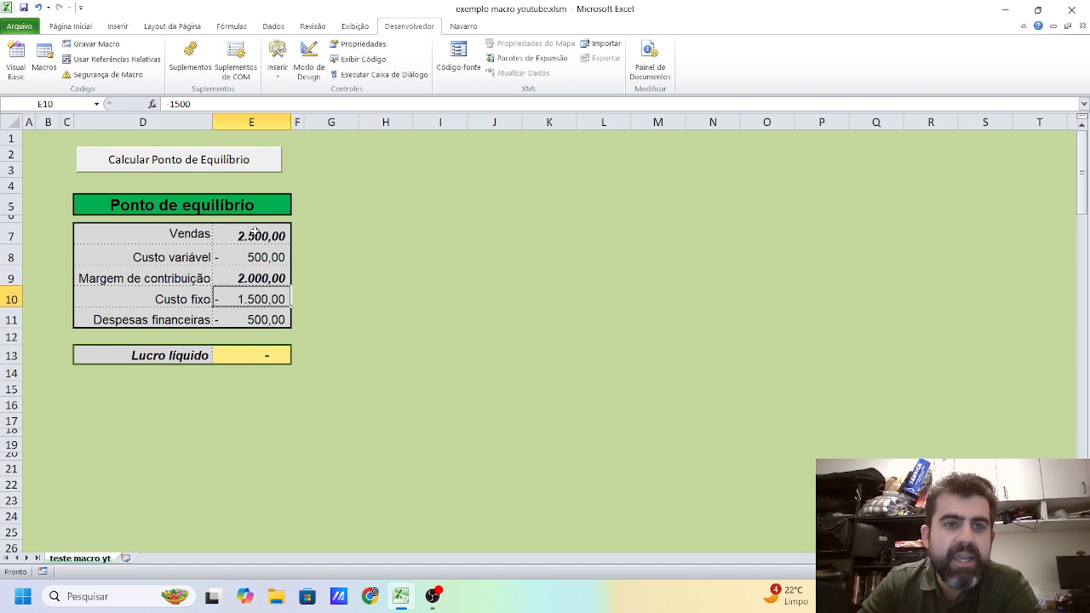
# Set Despesas financeiras in E11 to -333.
pyautogui.click(254, 231)
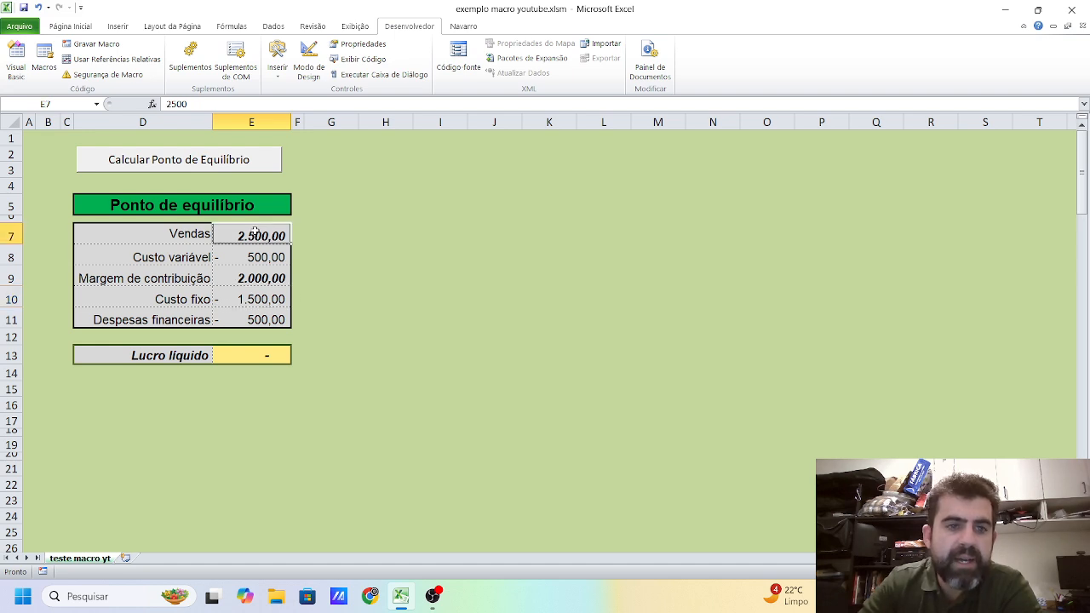
pyautogui.click(259, 322)
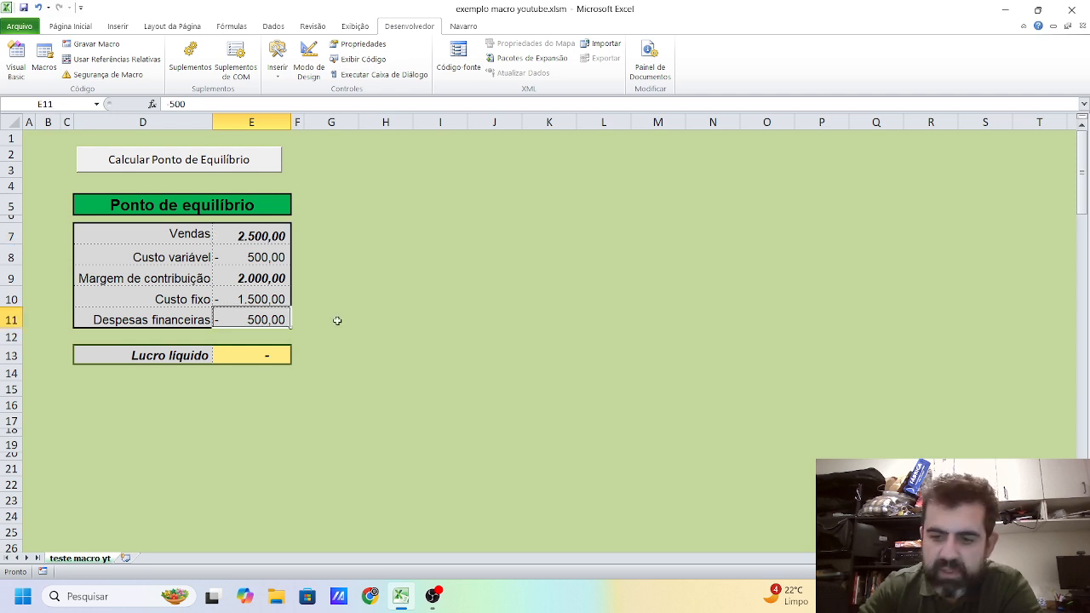
pyautogui.write('-333')
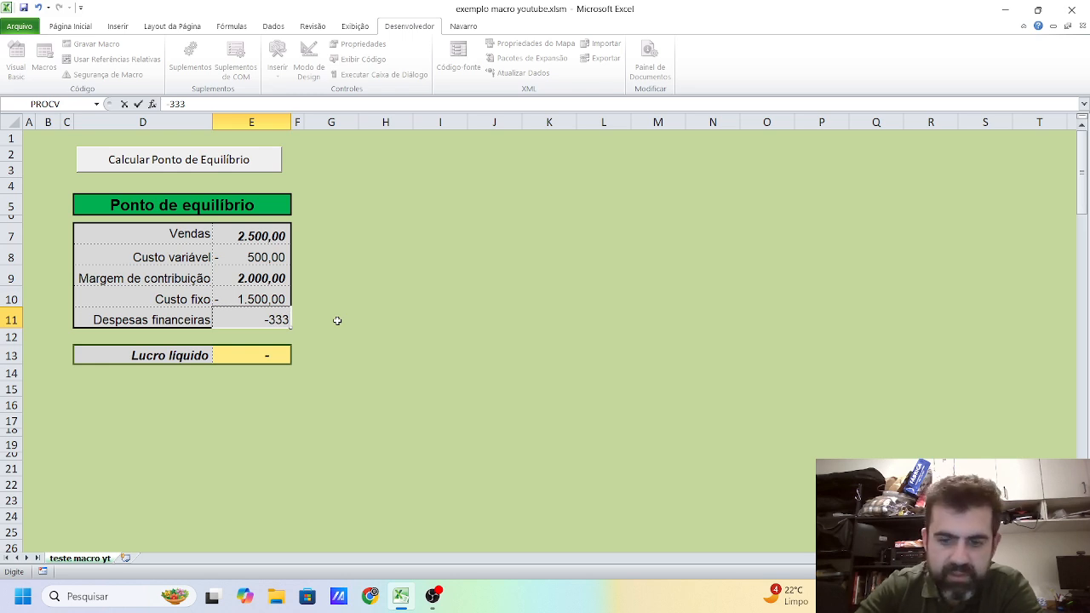
pyautogui.press('Return')
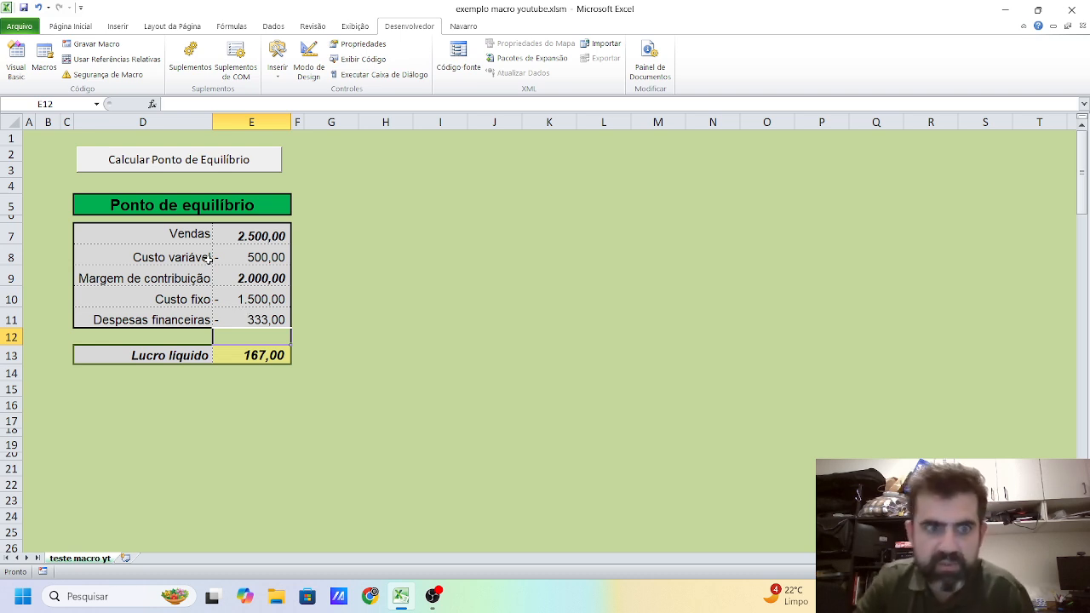
# Set Vendas in E7 to 2667 and recalculate the break-even point with the Calcular Ponto de Equilíbrio macro.
pyautogui.click(252, 235)
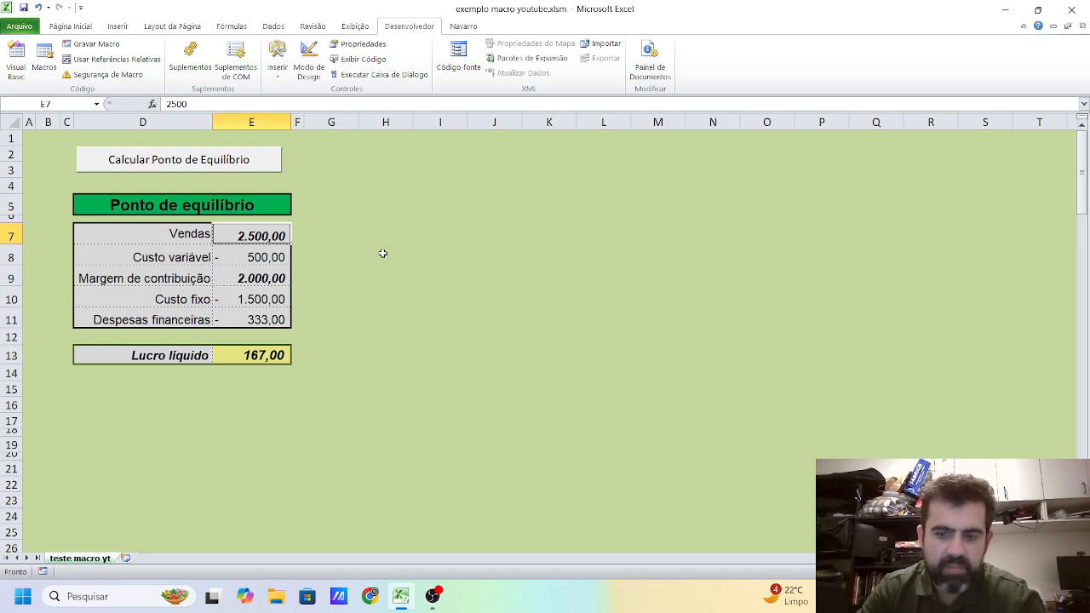
pyautogui.write('2667')
pyautogui.press('Return')
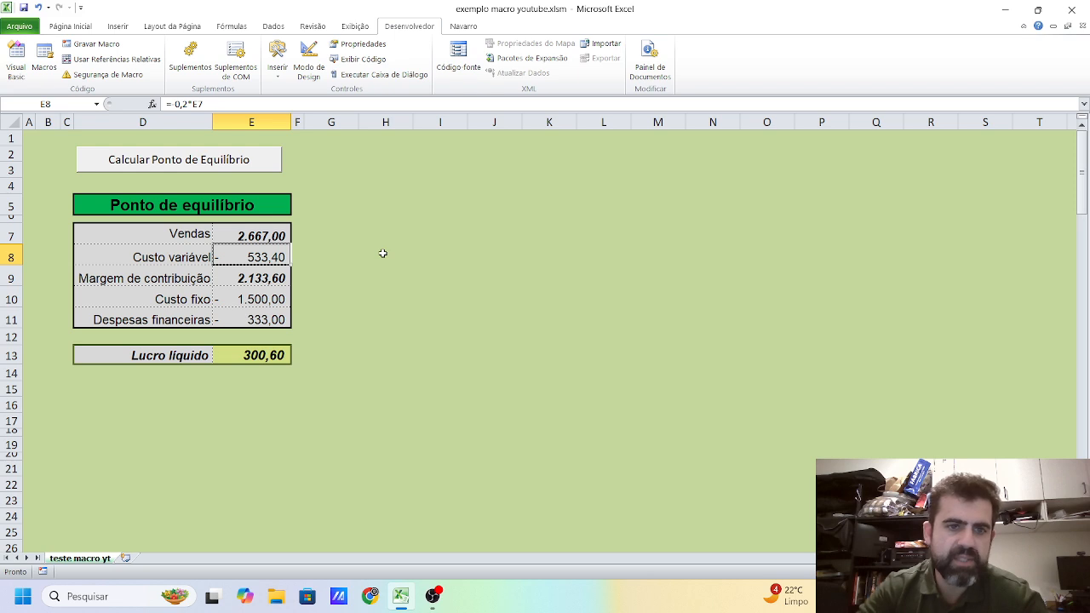
pyautogui.click(227, 155)
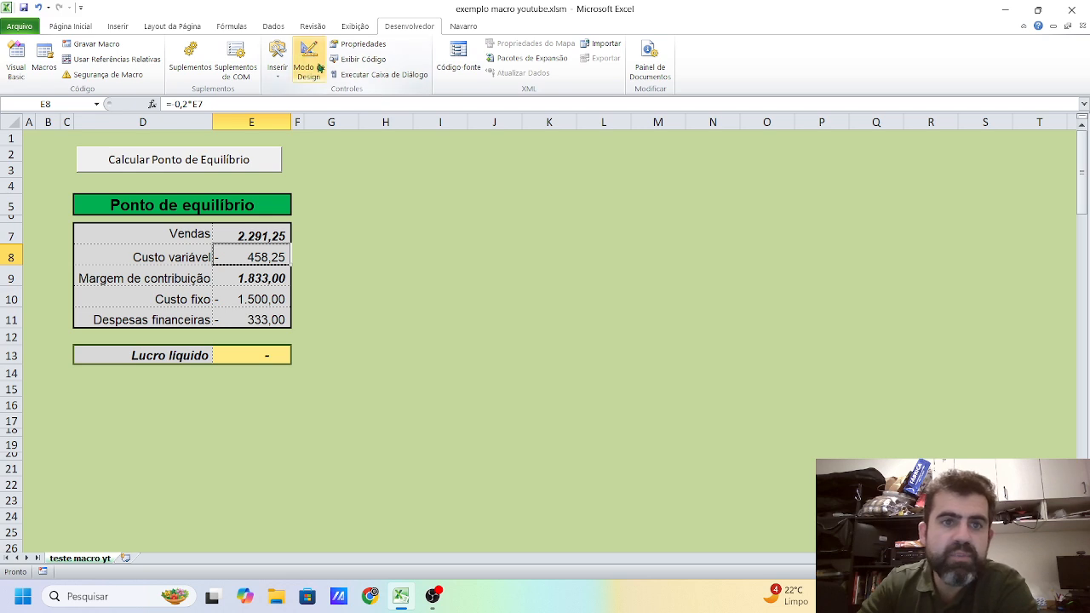
pyautogui.click(279, 28)
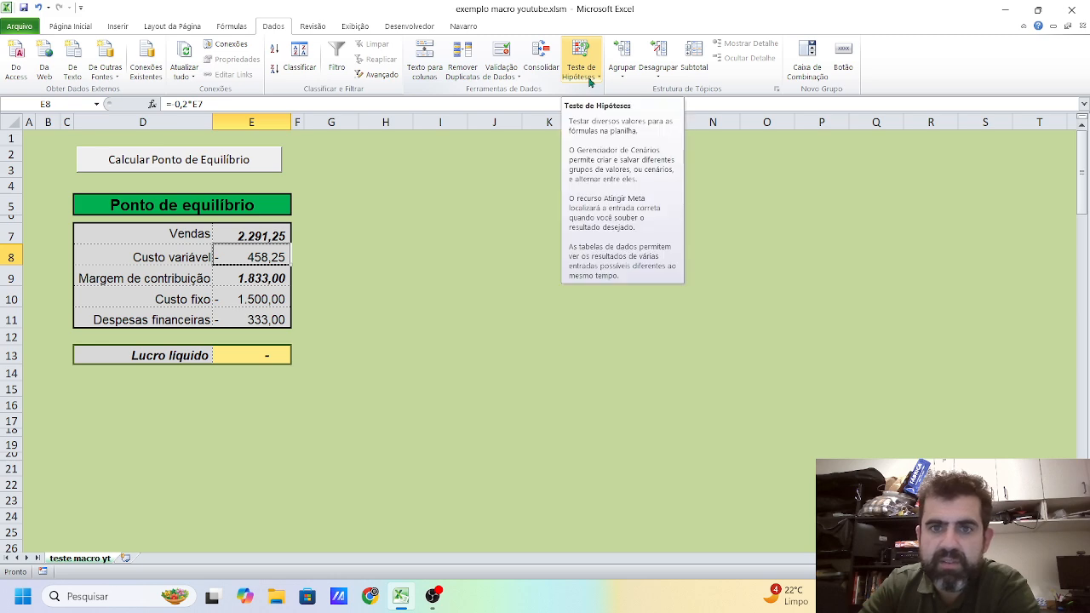
pyautogui.click(589, 81)
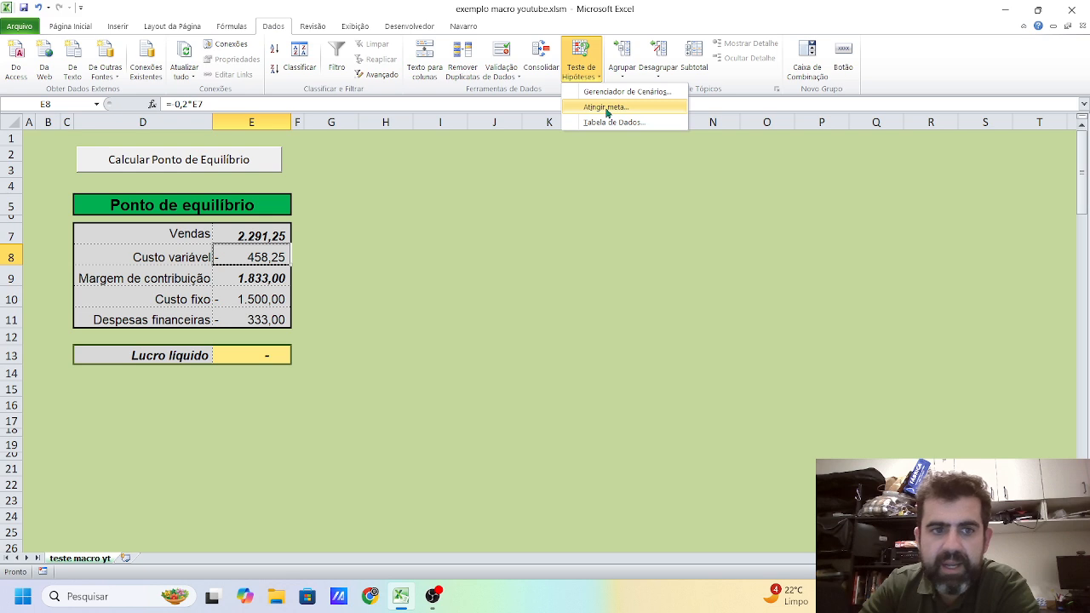
pyautogui.click(440, 326)
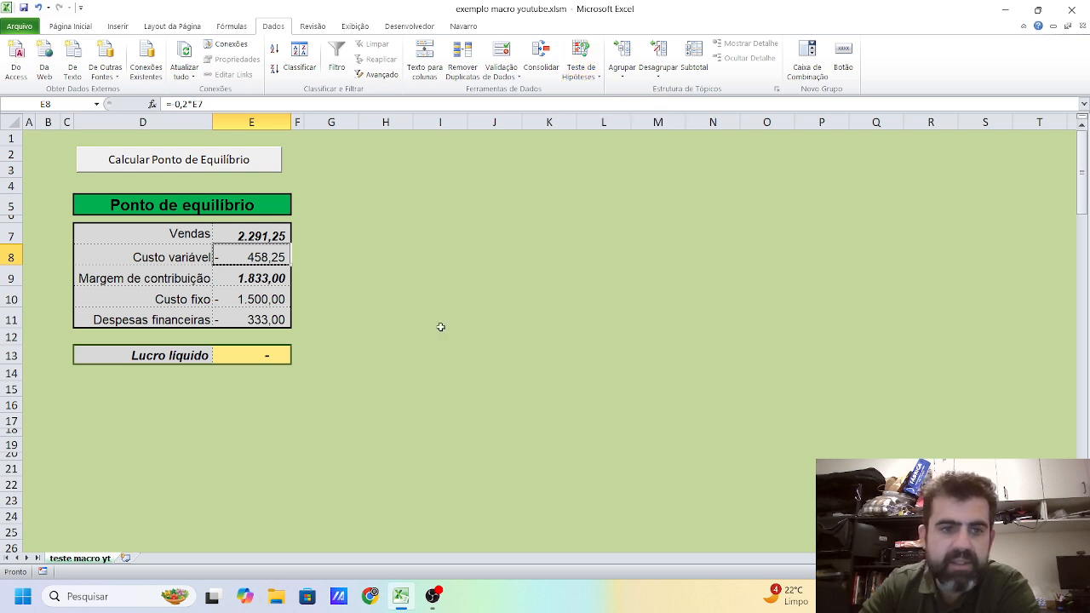
# Set Despesas financeiras in E11 to -265 and Custo fixo in E10 to -1.481.
pyautogui.click(283, 321)
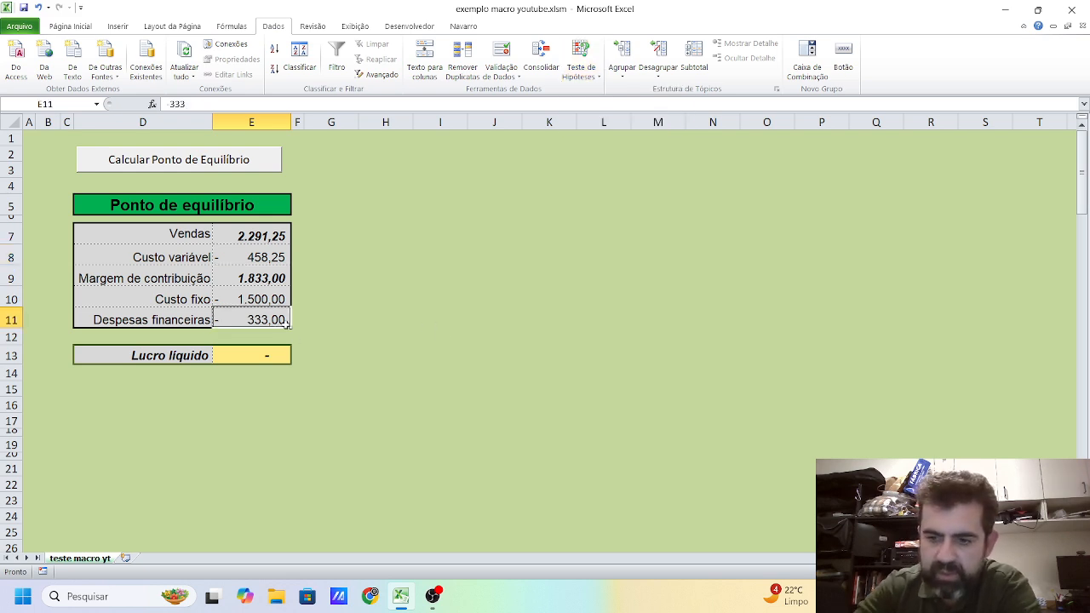
pyautogui.write('265')
pyautogui.press('Return')
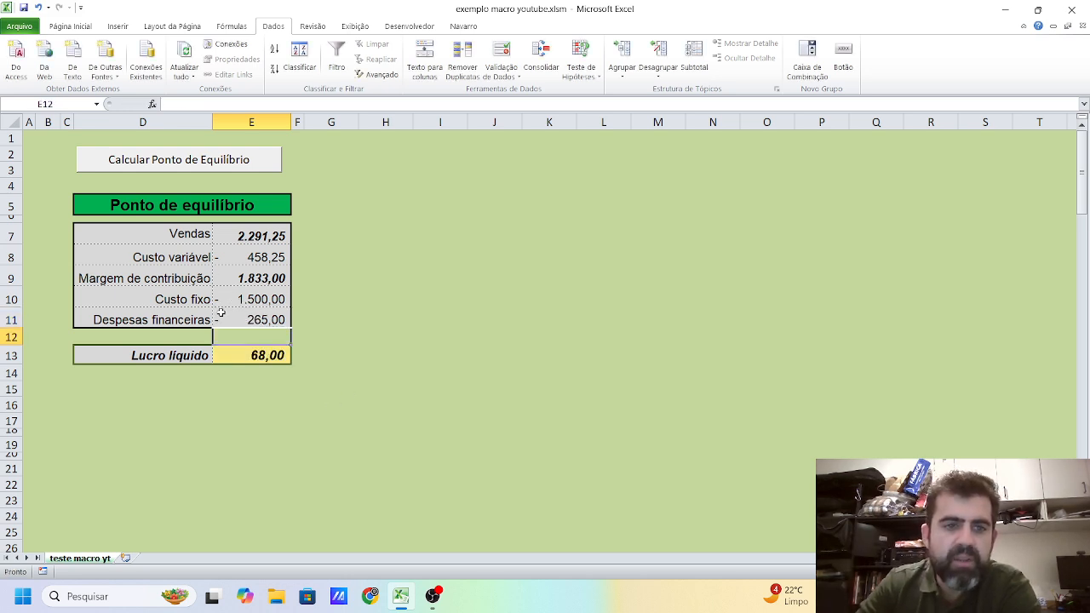
pyautogui.click(266, 295)
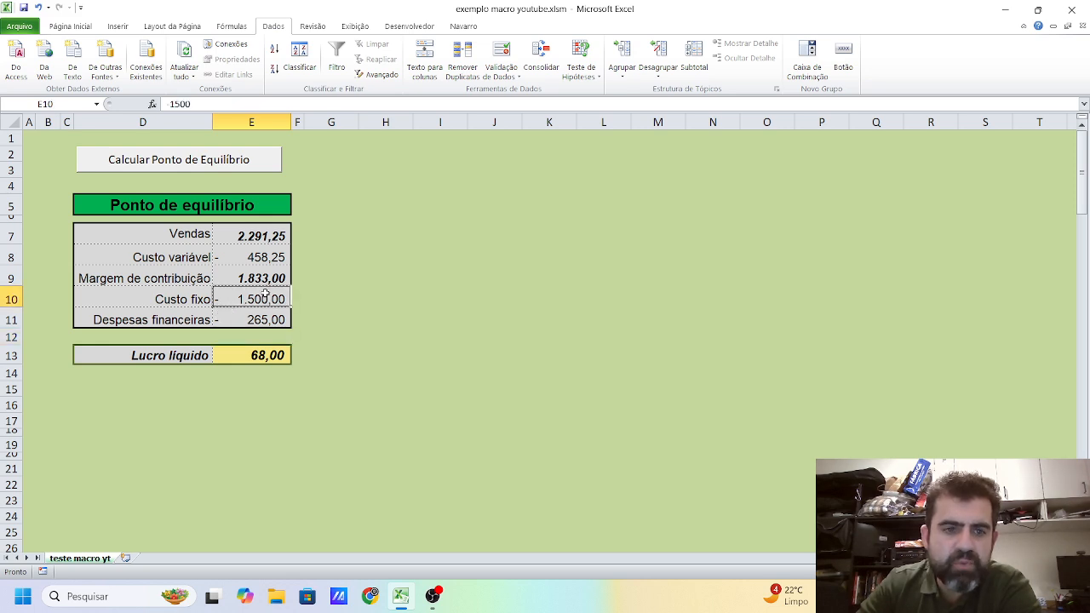
pyautogui.press('BackSpace')
pyautogui.write('1')
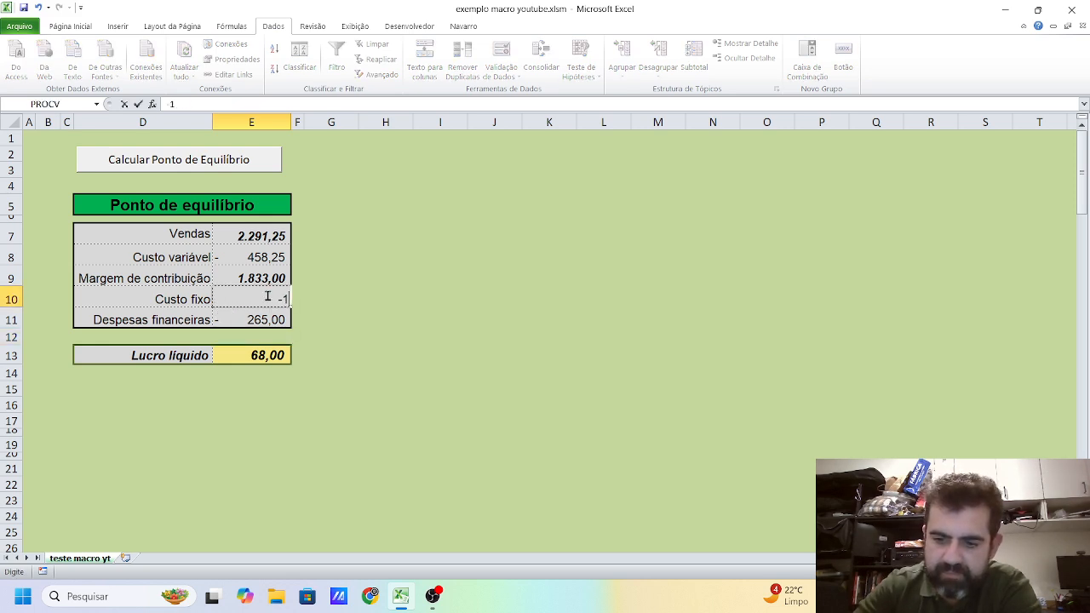
pyautogui.write('.481')
pyautogui.press('Return')
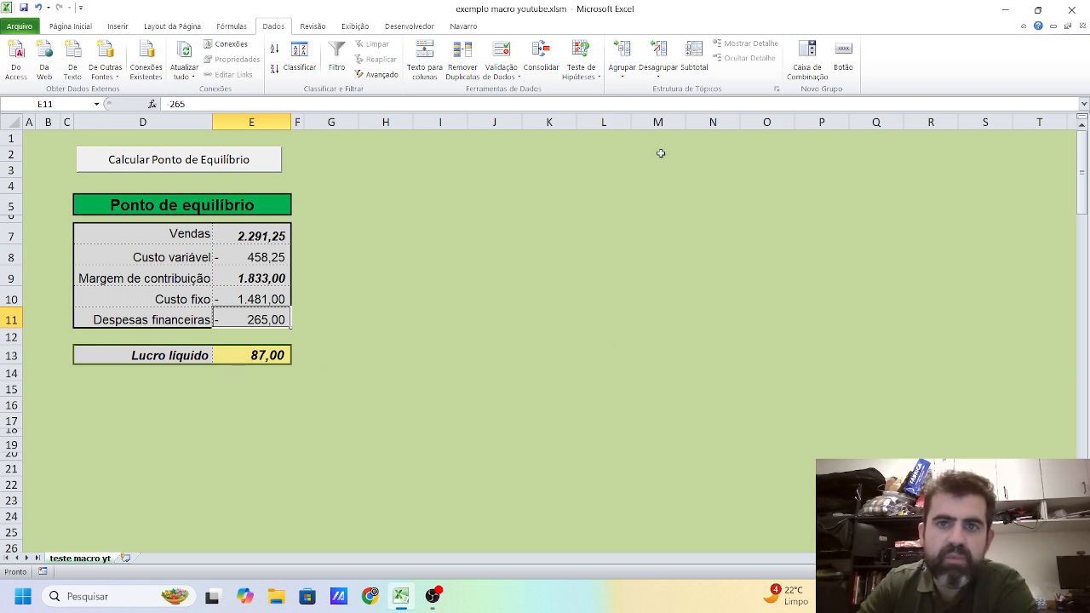
# Run Goal Seek (Atingir meta) to bring Lucro líquido in E13 to 0 by changing Vendas in E7, and keep the solution.
pyautogui.click(593, 79)
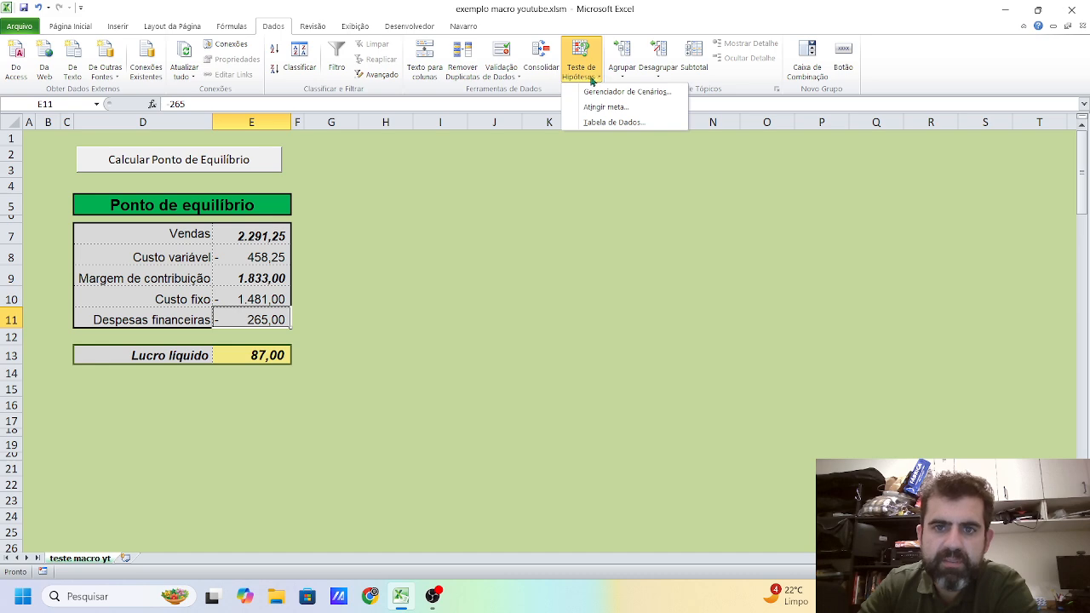
pyautogui.click(593, 108)
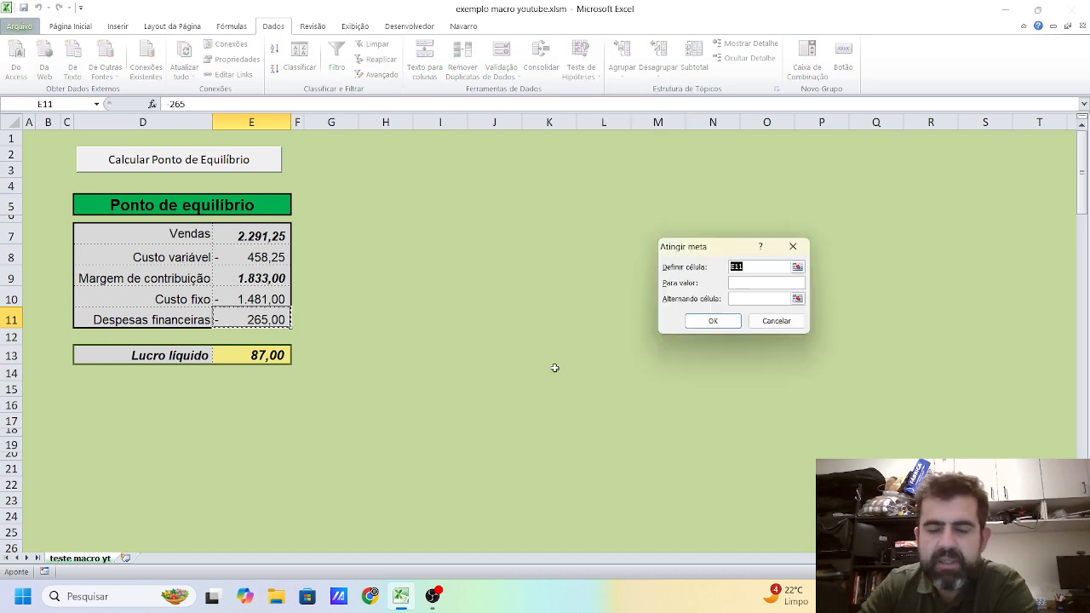
pyautogui.moveTo(697, 247); pyautogui.dragTo(431, 191)
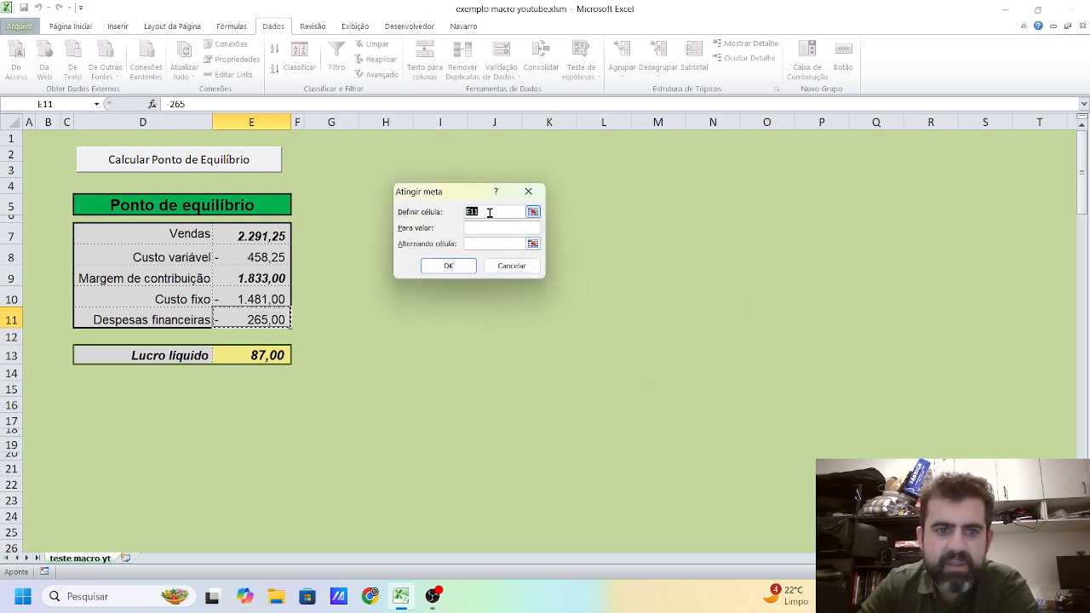
pyautogui.click(254, 355)
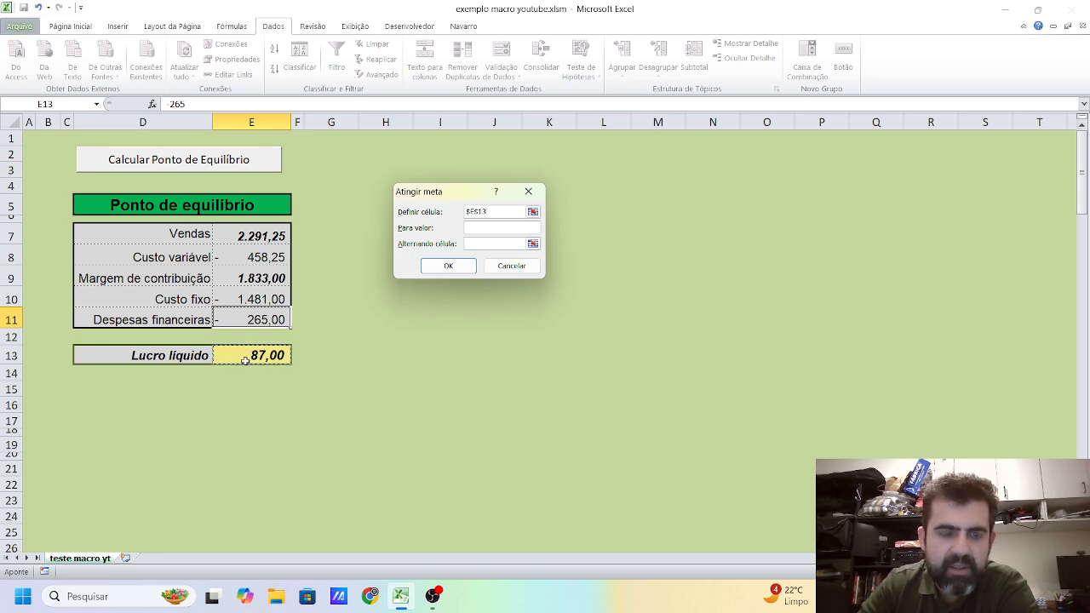
pyautogui.click(491, 228)
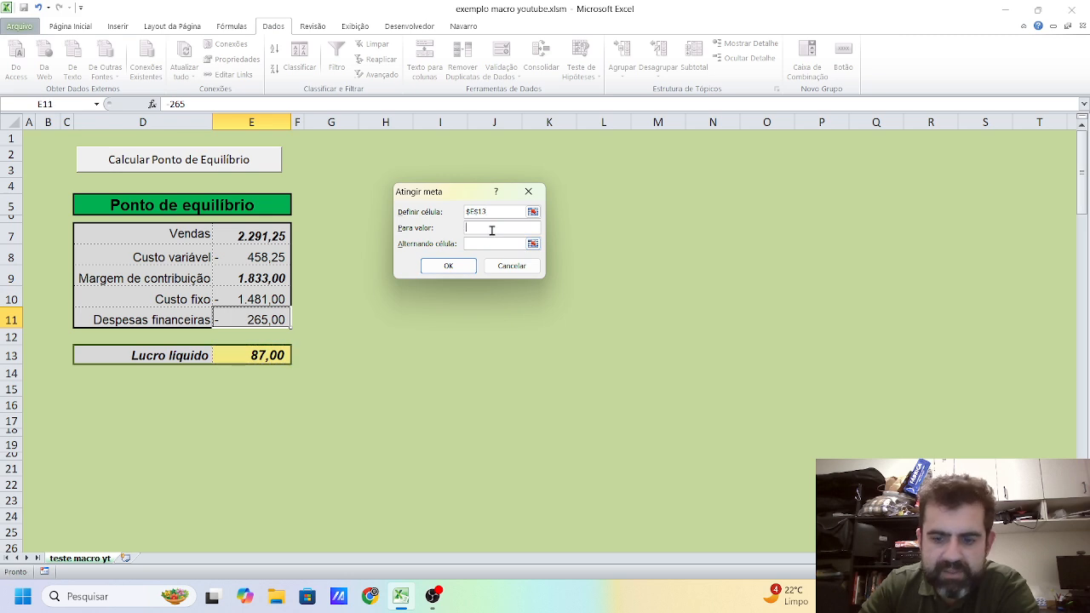
pyautogui.write('0')
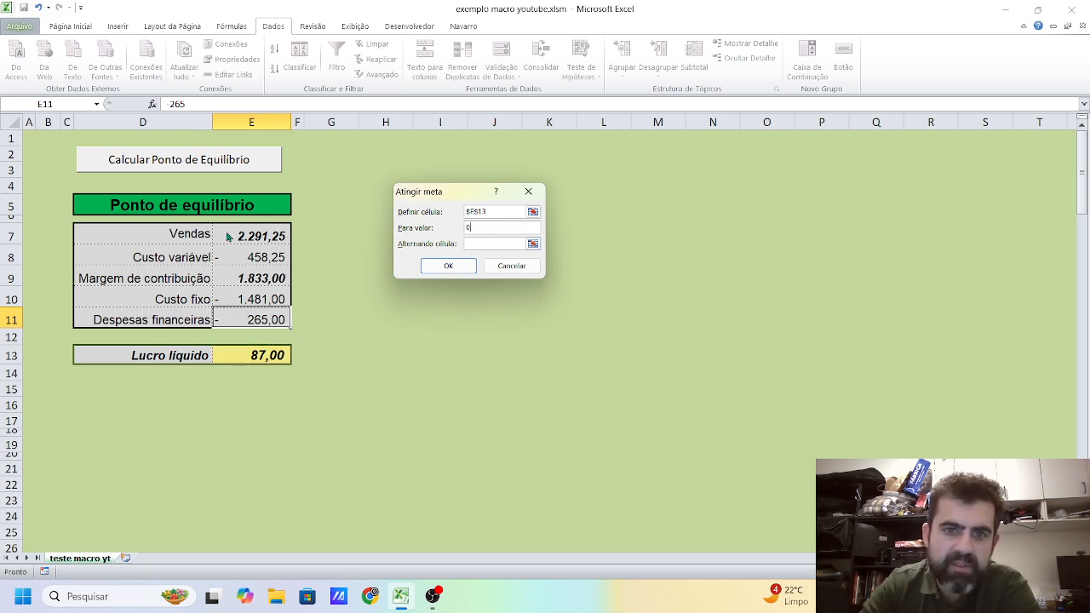
pyautogui.click(508, 243)
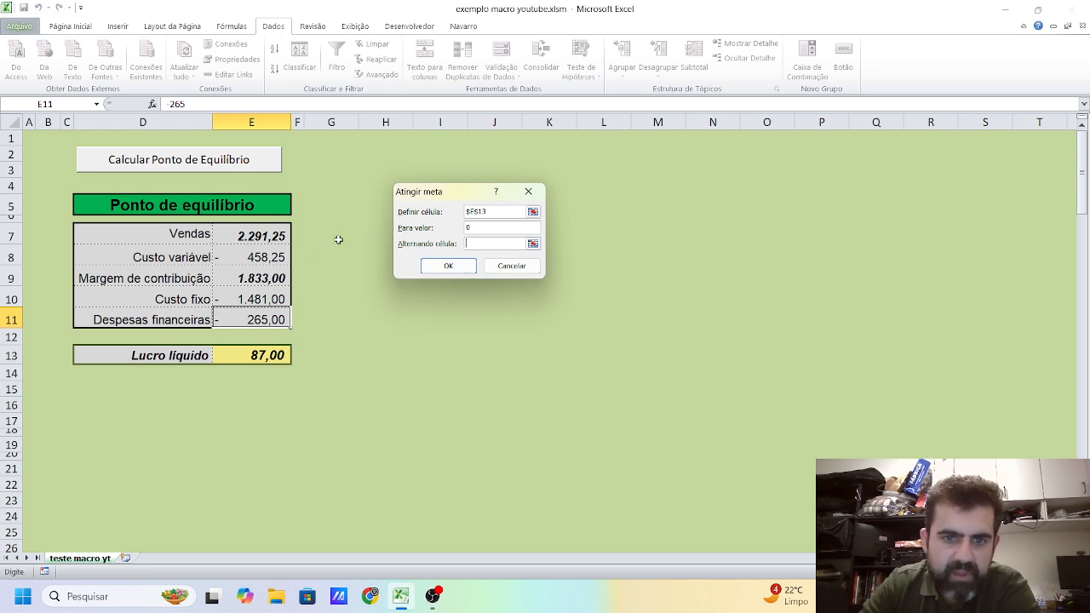
pyautogui.click(258, 232)
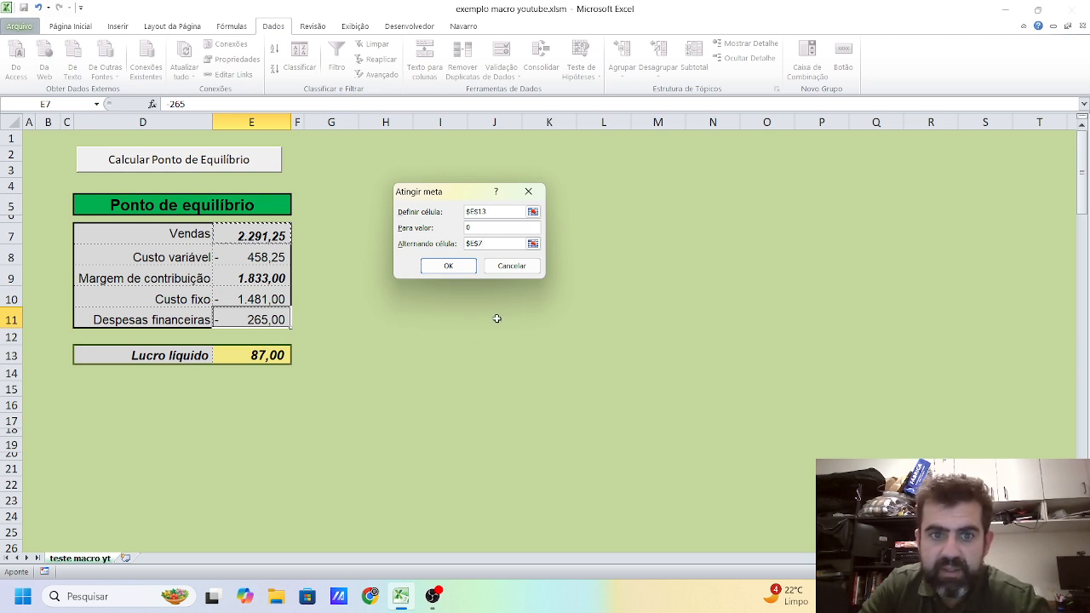
pyautogui.click(441, 269)
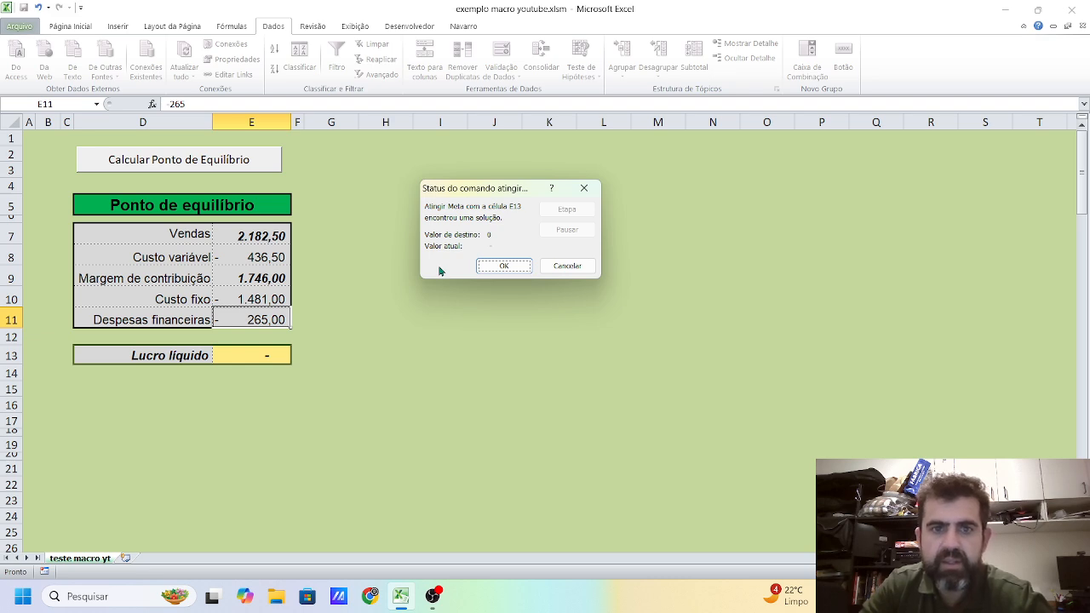
pyautogui.click(494, 267)
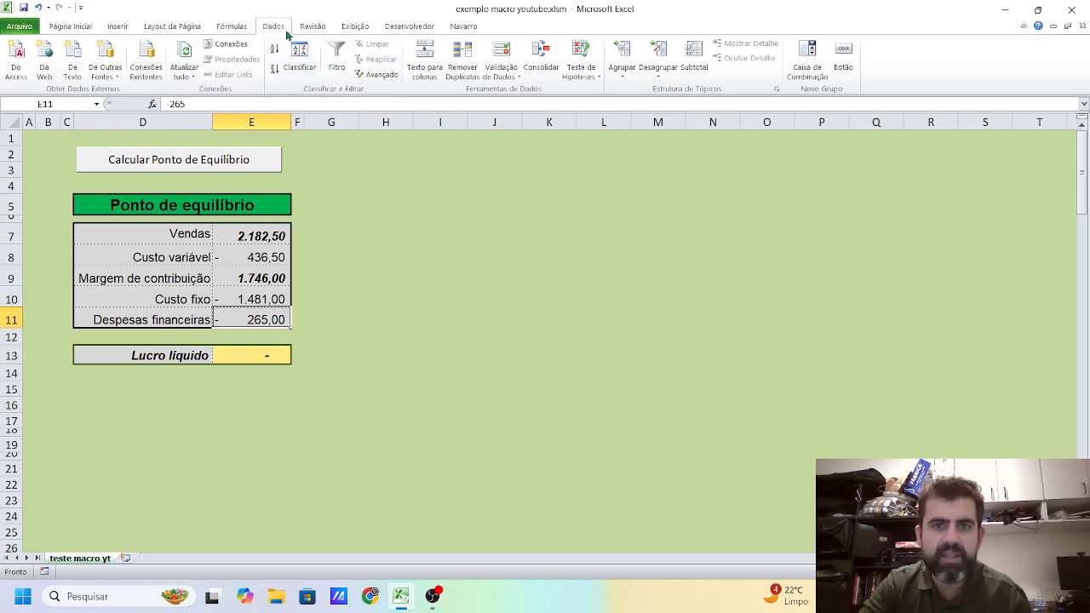
pyautogui.click(596, 76)
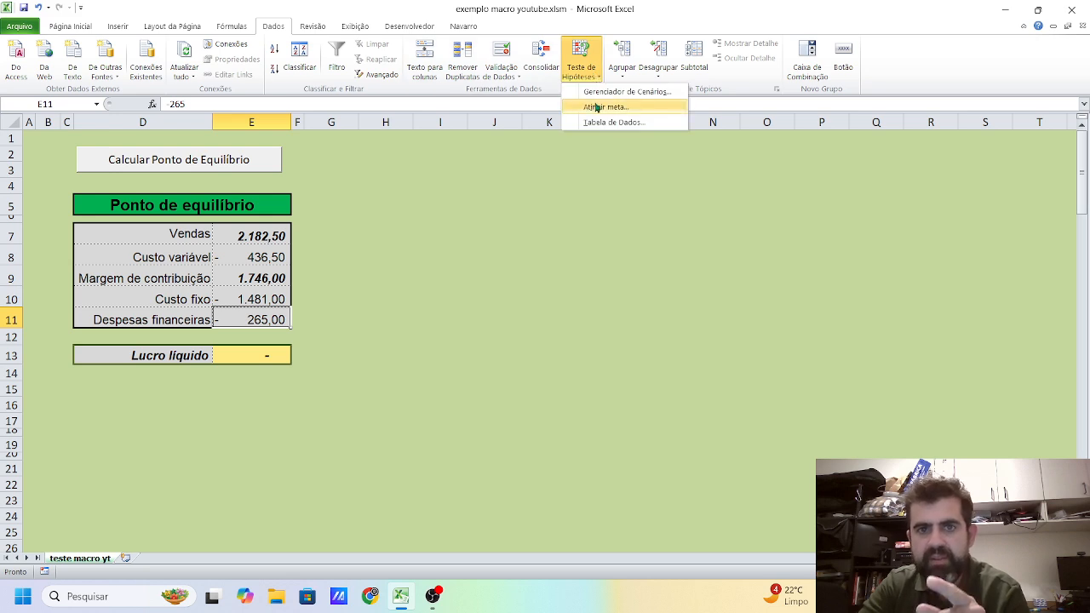
pyautogui.click(597, 106)
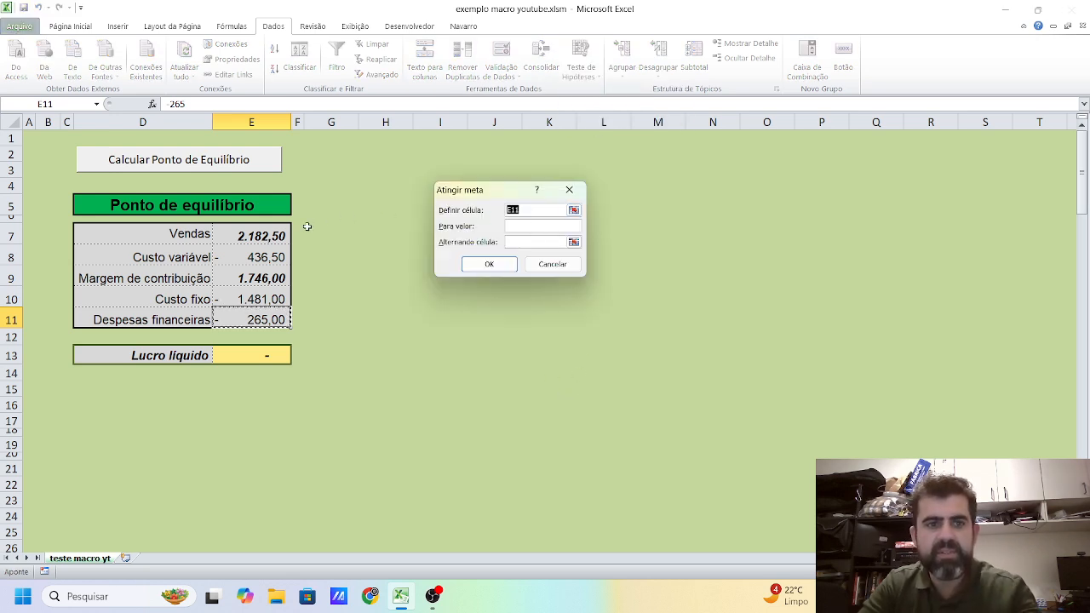
pyautogui.click(266, 319)
pyautogui.click(555, 266)
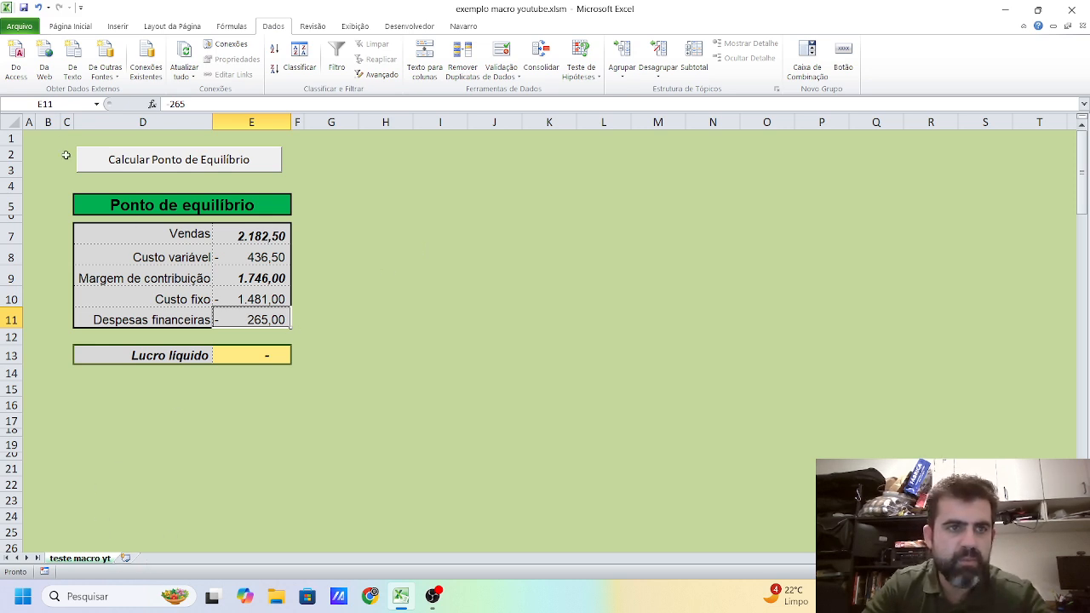
# Create a new blank workbook.
pyautogui.click(19, 28)
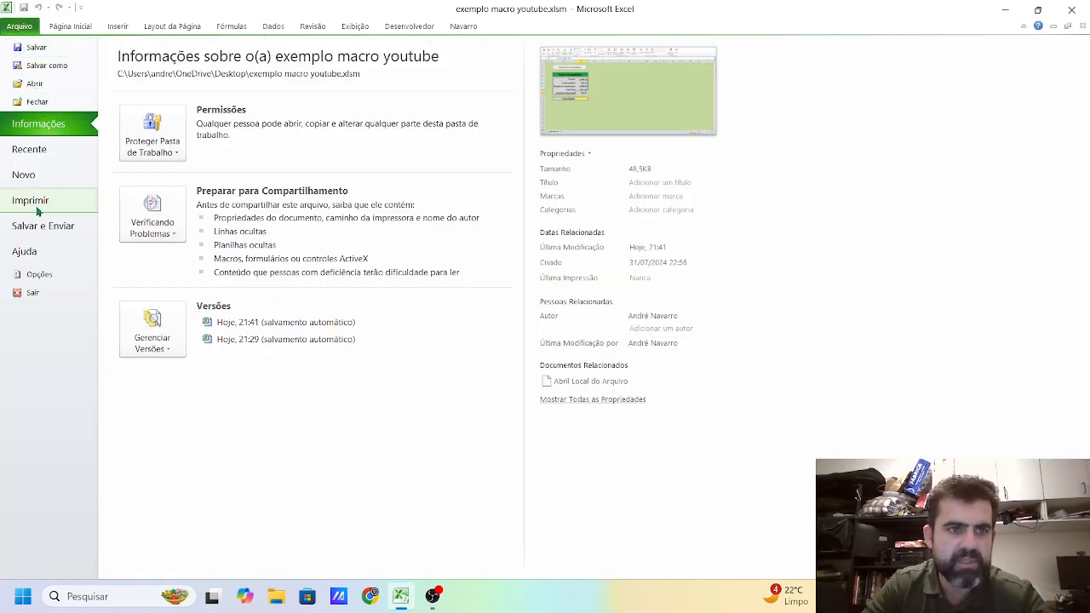
pyautogui.click(36, 176)
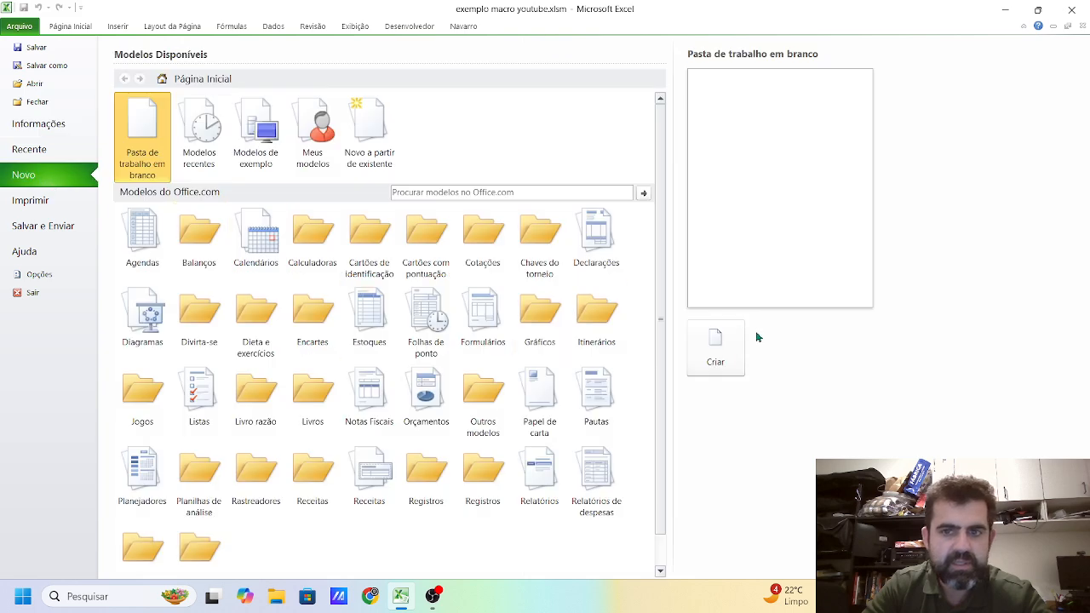
pyautogui.click(722, 350)
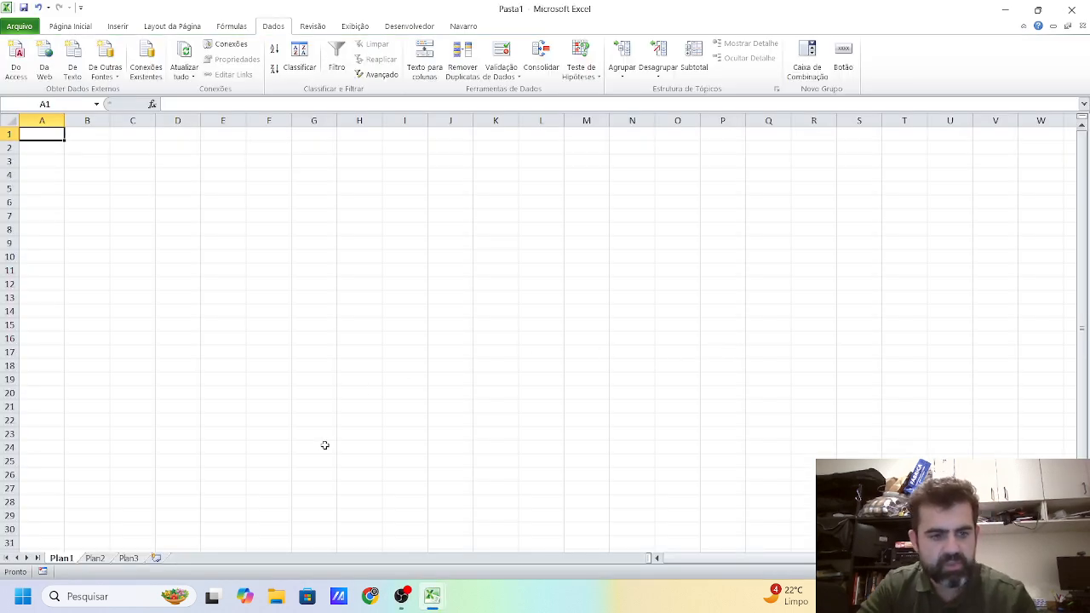
# Copy the Ponto de equilíbrio table, D5:E13, from exemplo macro youtube.xlsm into the new workbook starting at C4.
pyautogui.hotkey('alt', 'Tab')
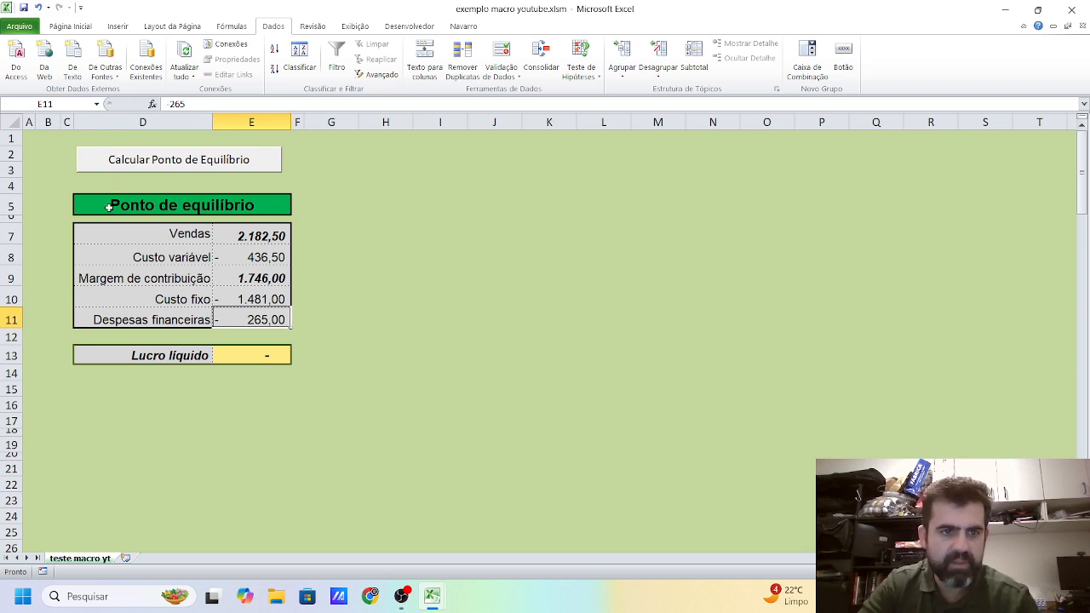
pyautogui.moveTo(109, 207); pyautogui.dragTo(245, 348)
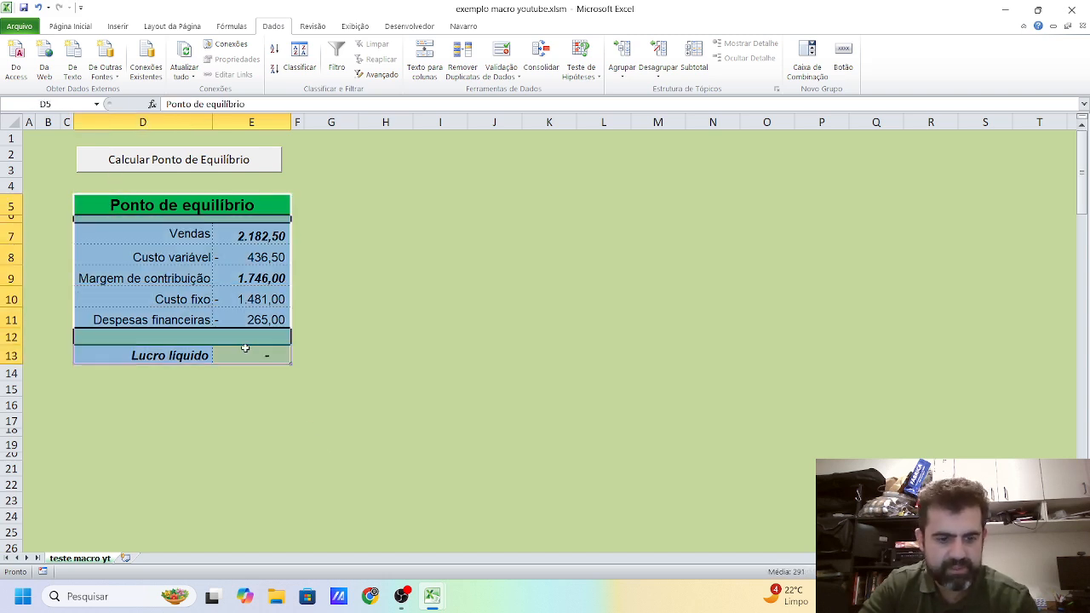
pyautogui.hotkey('ctrl', 'c')
pyautogui.hotkey('alt', 'Tab')
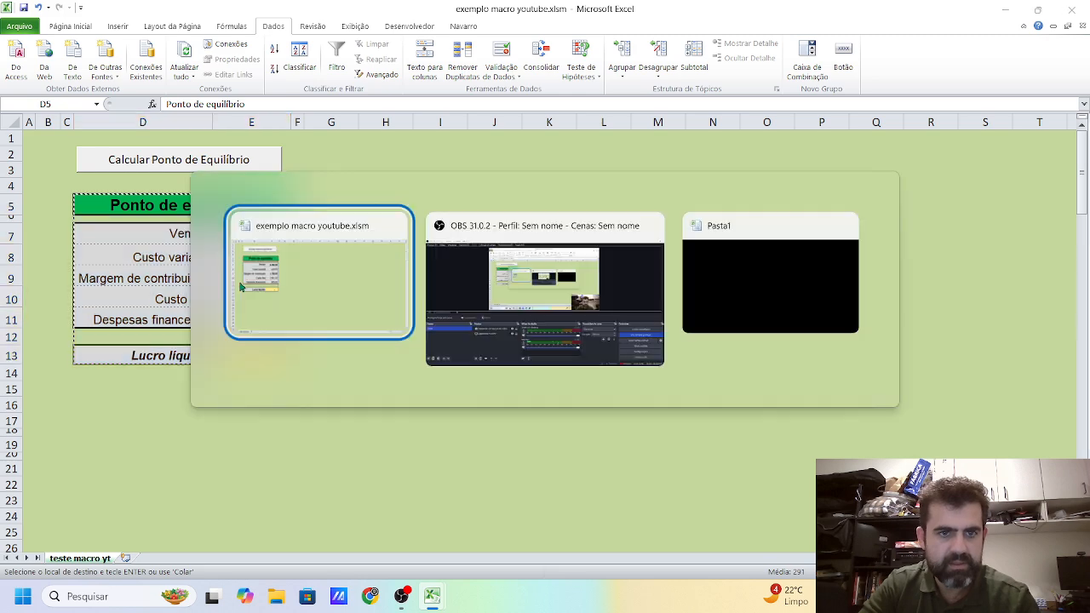
pyautogui.hotkey('alt', 'Tab')
pyautogui.hotkey('alt', 'Tab')
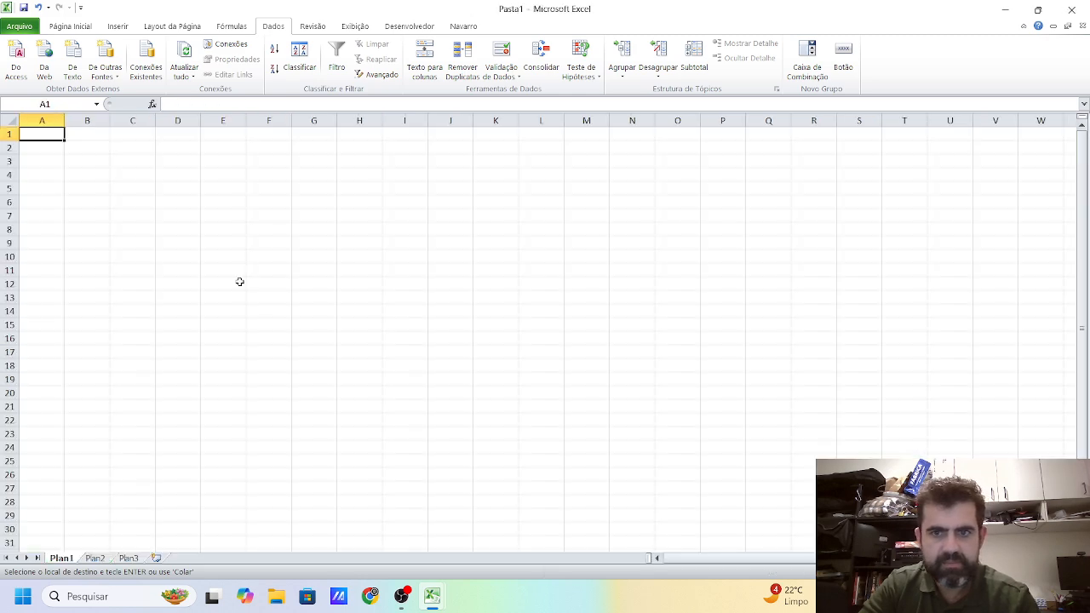
pyautogui.click(132, 176)
pyautogui.hotkey('ctrl', 'v')
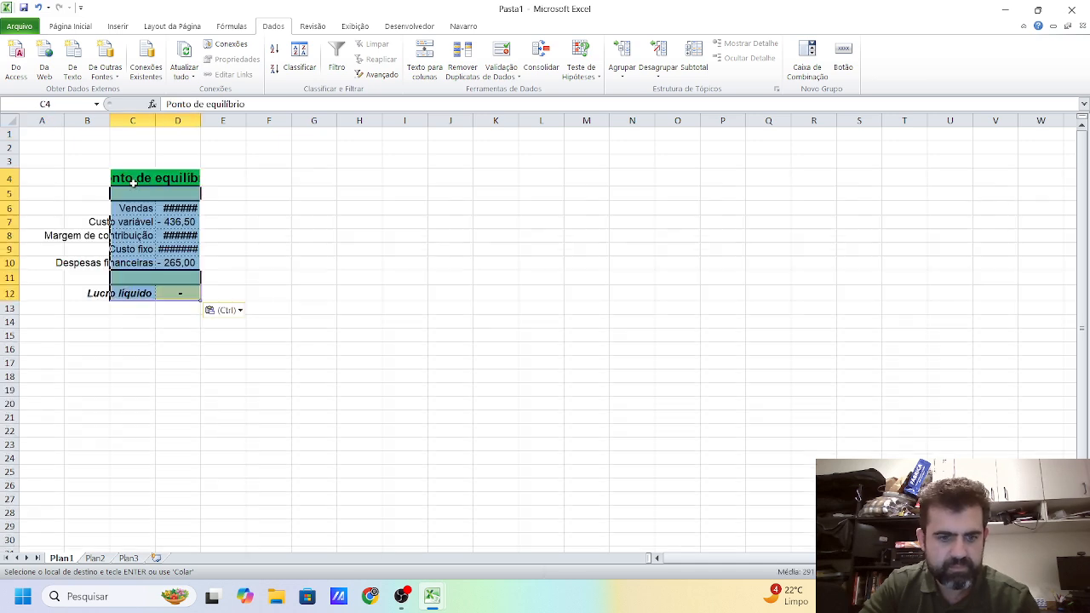
# Fit columns C and D to their contents and narrow the empty columns A and B.
pyautogui.click(268, 249)
pyautogui.doubleClick(157, 118)
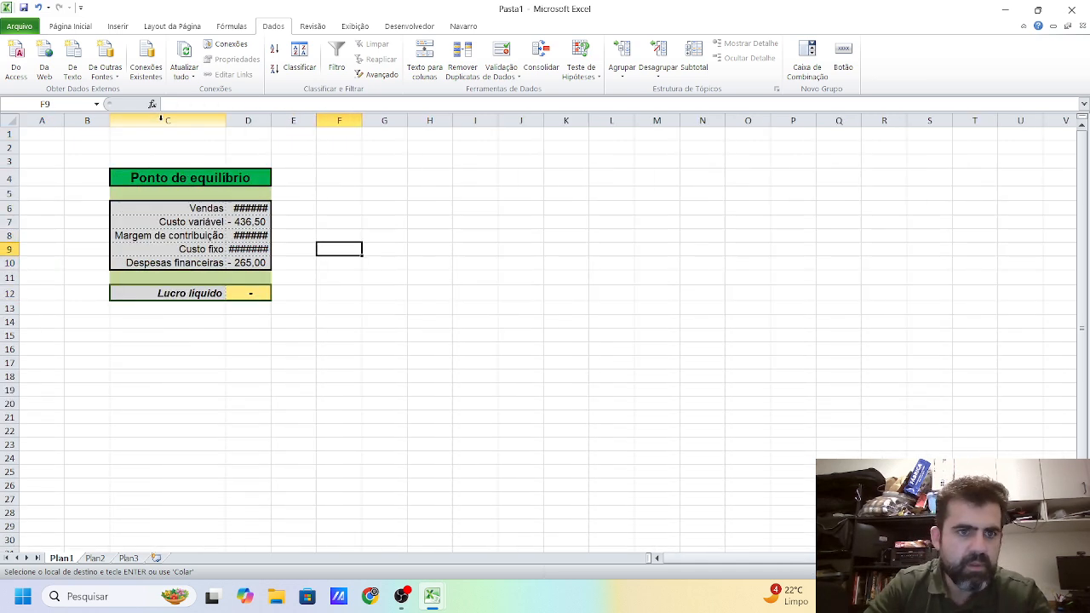
pyautogui.doubleClick(270, 120)
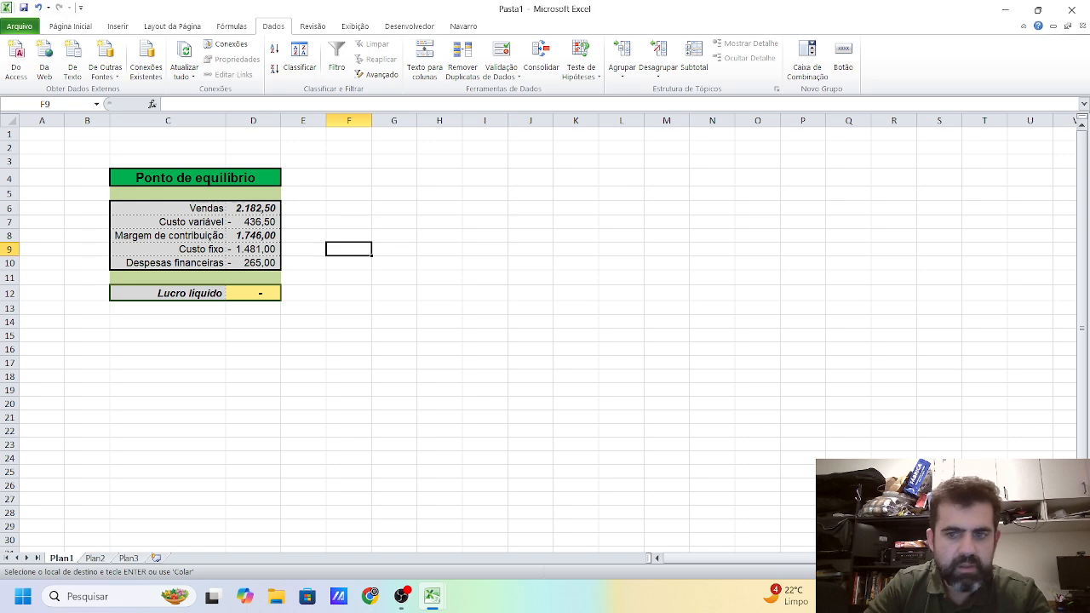
pyautogui.scroll(2, 545, 332)
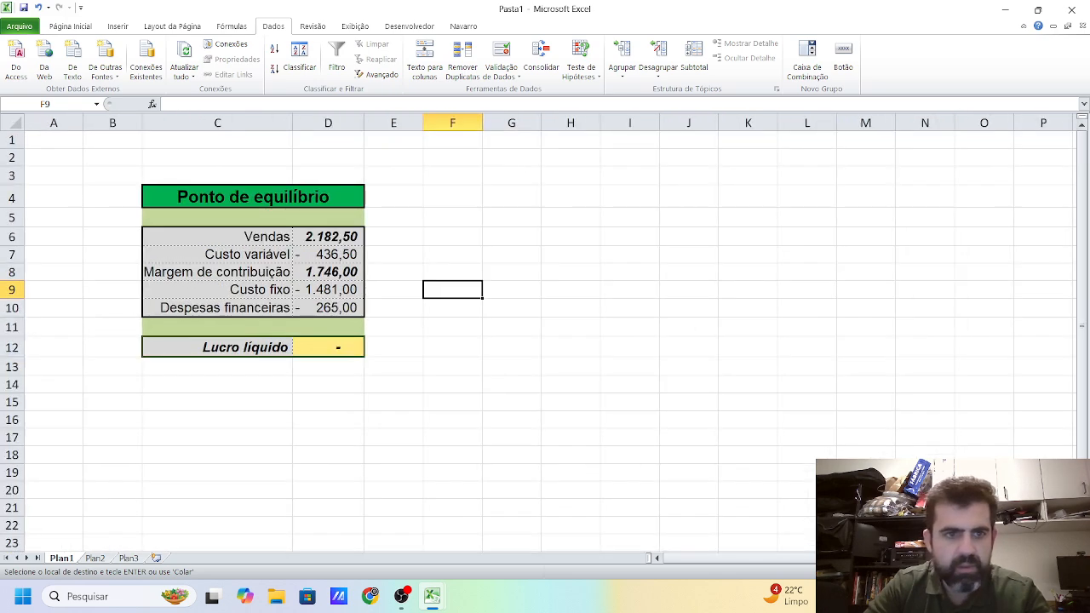
pyautogui.moveTo(102, 121); pyautogui.dragTo(39, 123)
pyautogui.click(413, 264)
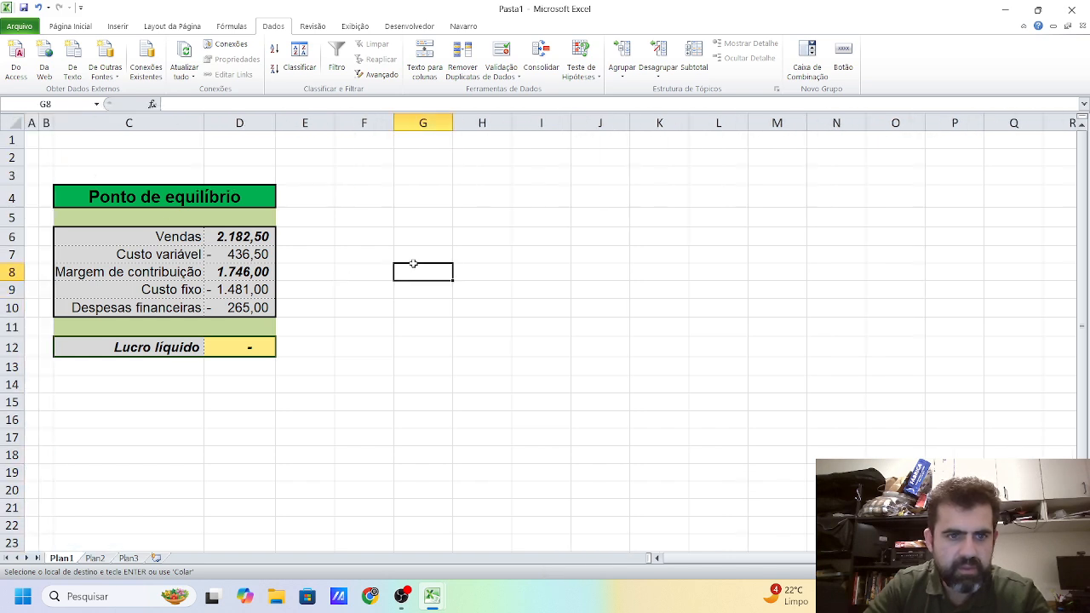
pyautogui.click(359, 269)
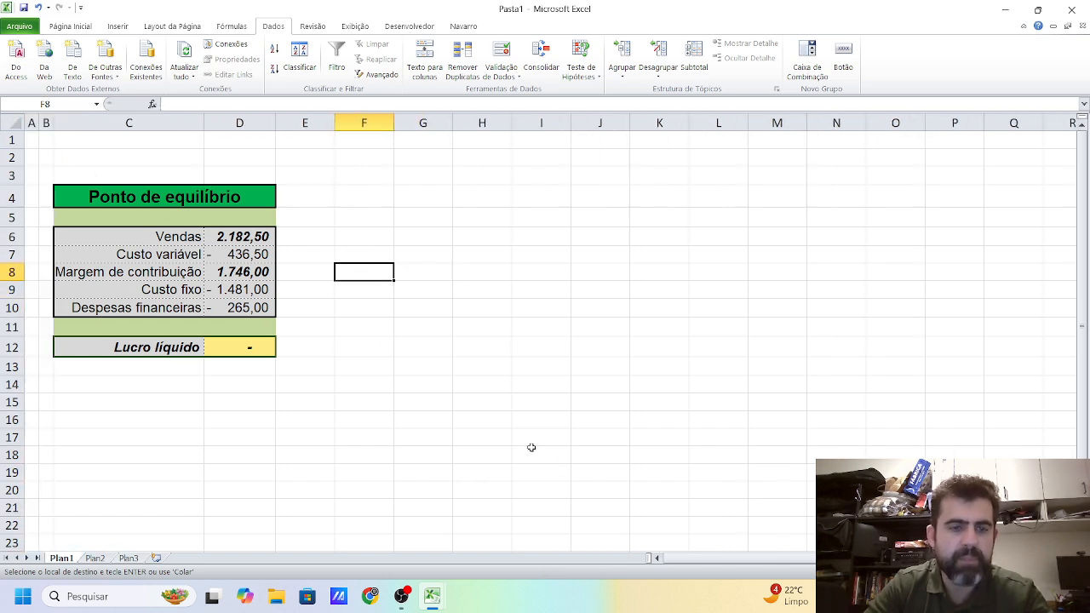
# Enter 8876 in G2 and a simple formula combining 2 and 2 in G4.
pyautogui.click(443, 154)
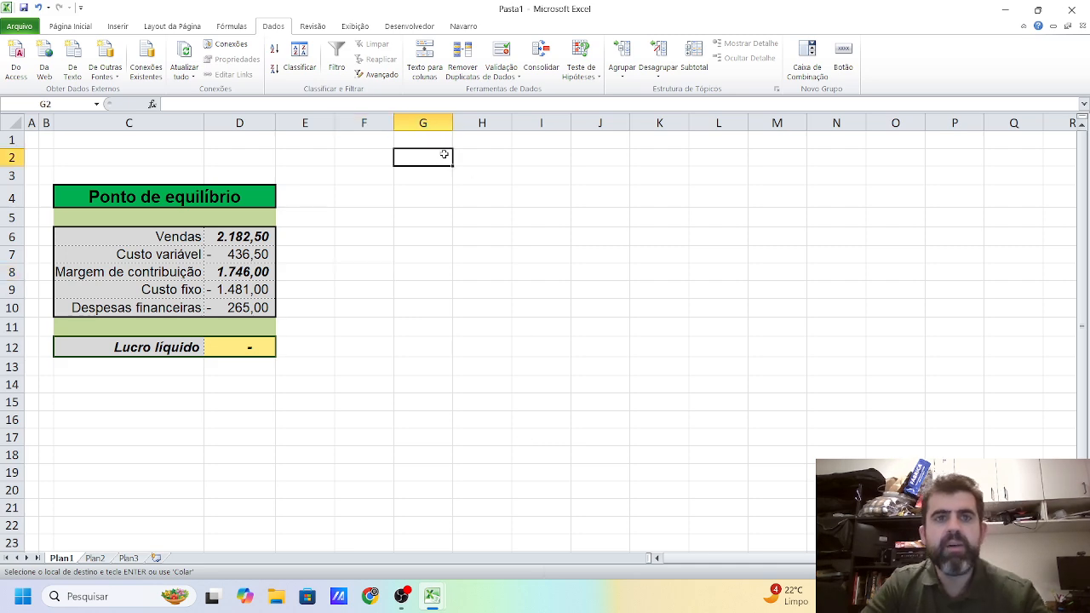
pyautogui.click(407, 27)
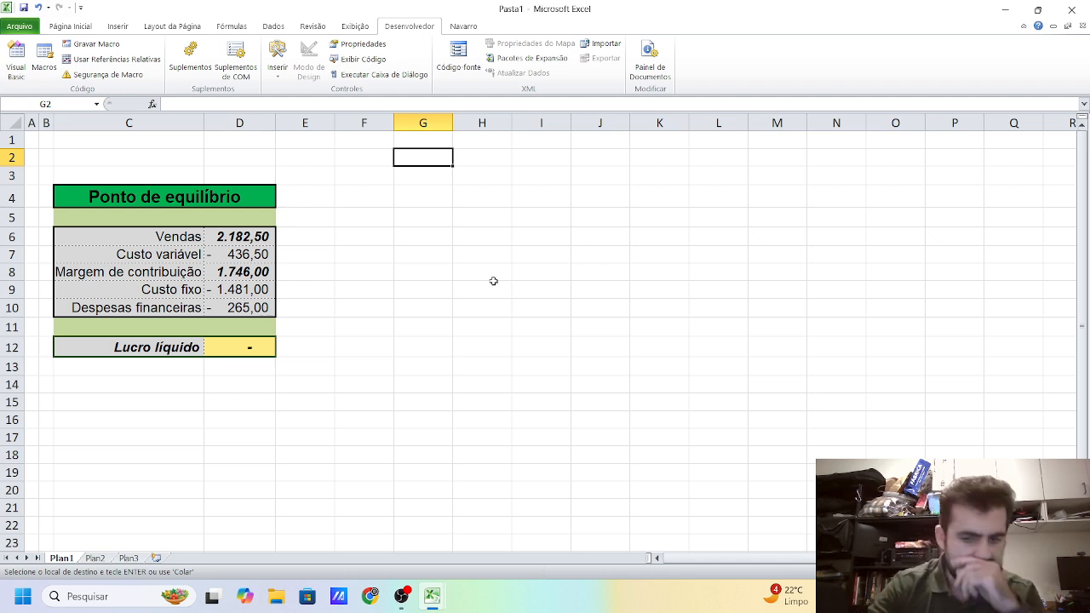
pyautogui.write('8876')
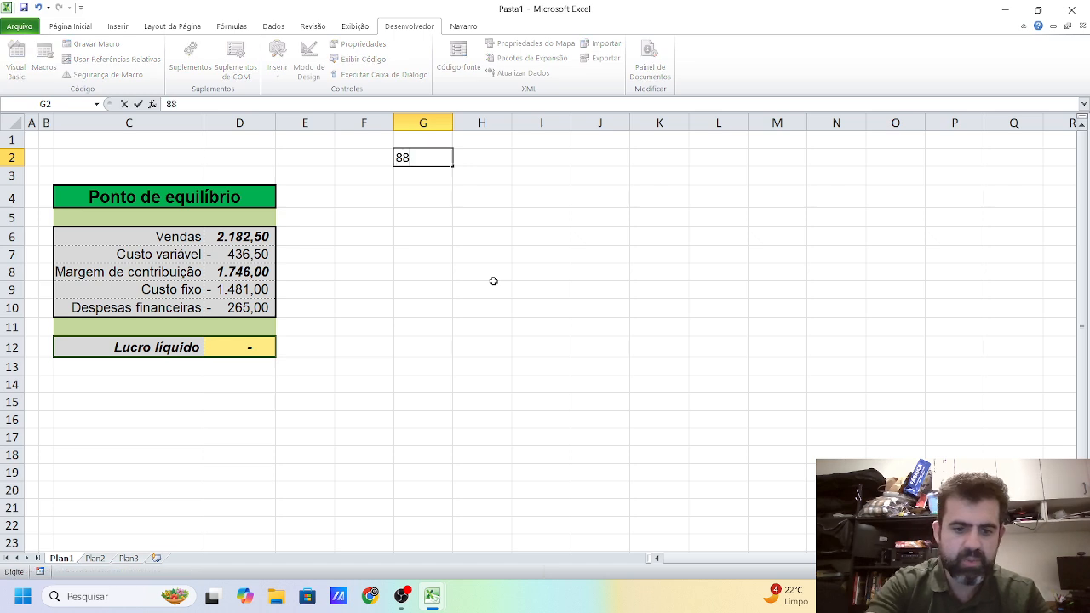
pyautogui.press('Return')
pyautogui.press('Return')
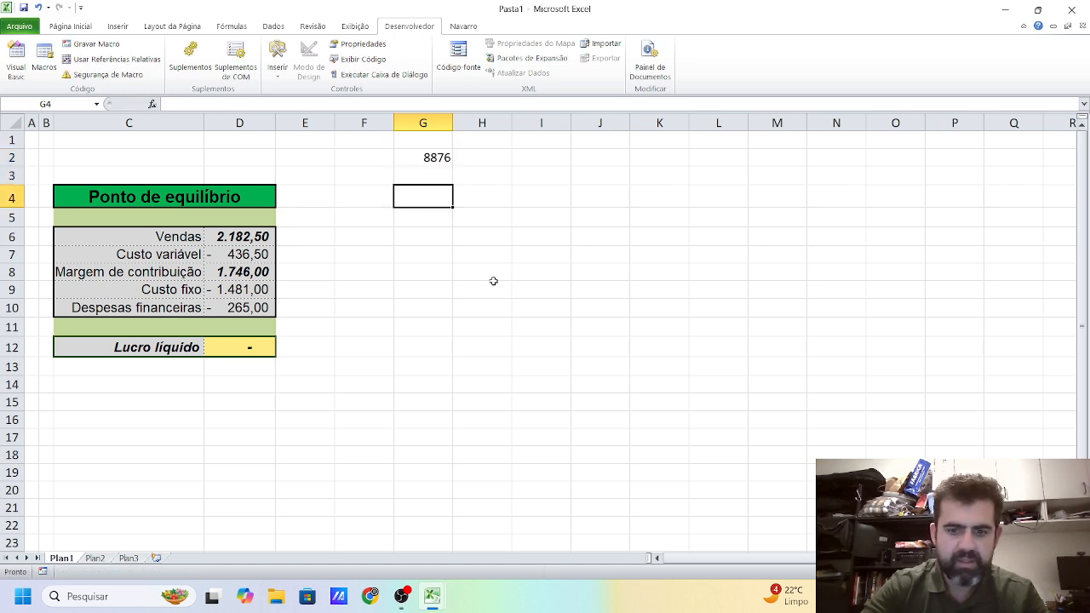
pyautogui.write('=')
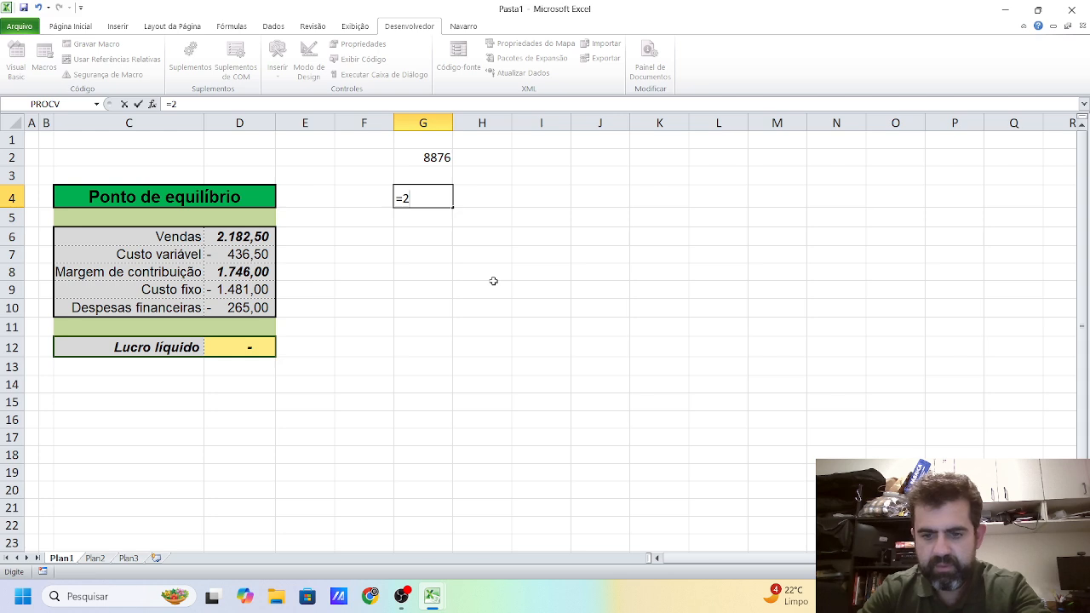
pyautogui.write('2')
pyautogui.press('Return')
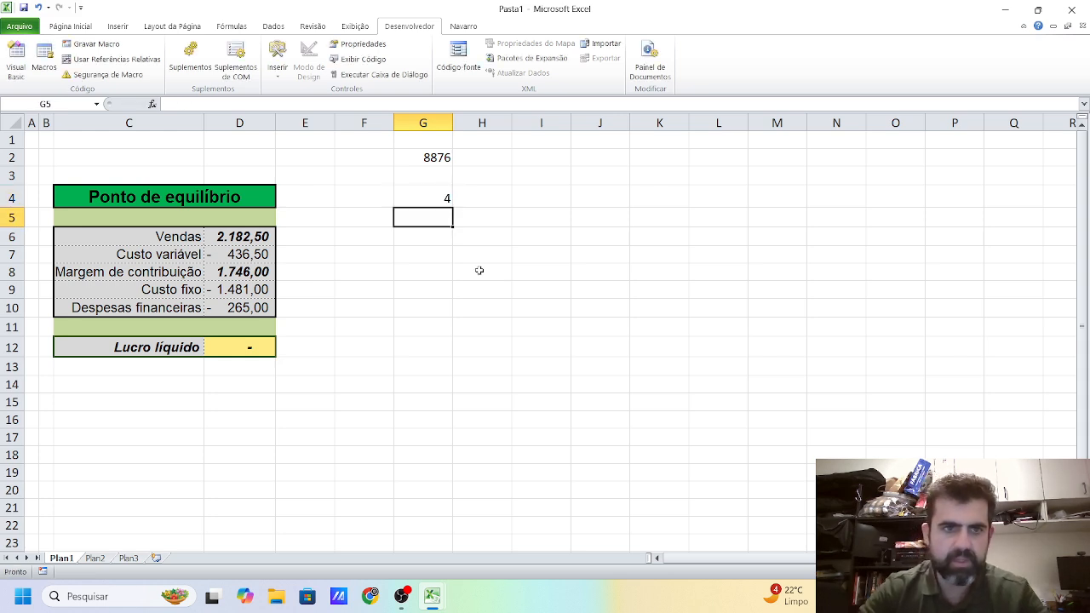
# Fill cells G8:G9 with the standard red colour.
pyautogui.moveTo(417, 270); pyautogui.dragTo(418, 290)
pyautogui.click(73, 26)
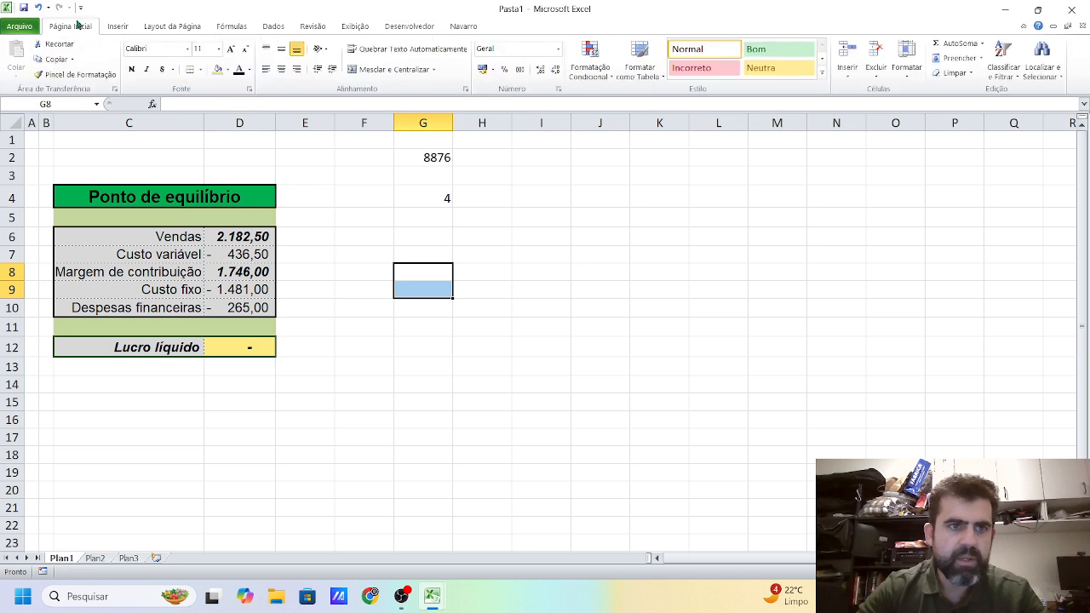
pyautogui.click(228, 70)
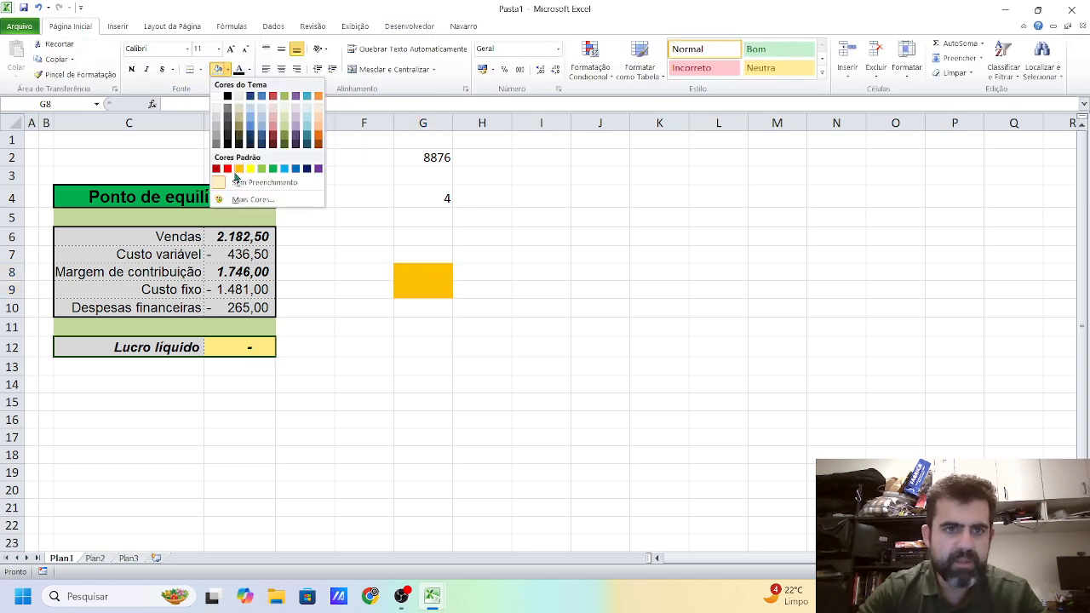
pyautogui.click(228, 169)
pyautogui.click(529, 250)
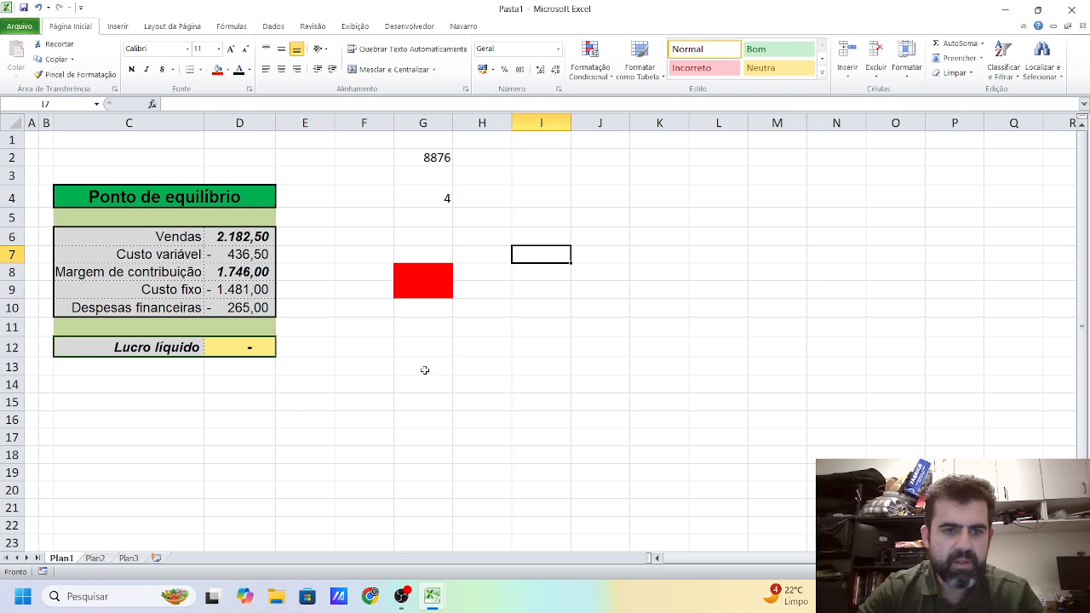
# Format the number in G2 as bold and italic.
pyautogui.click(423, 159)
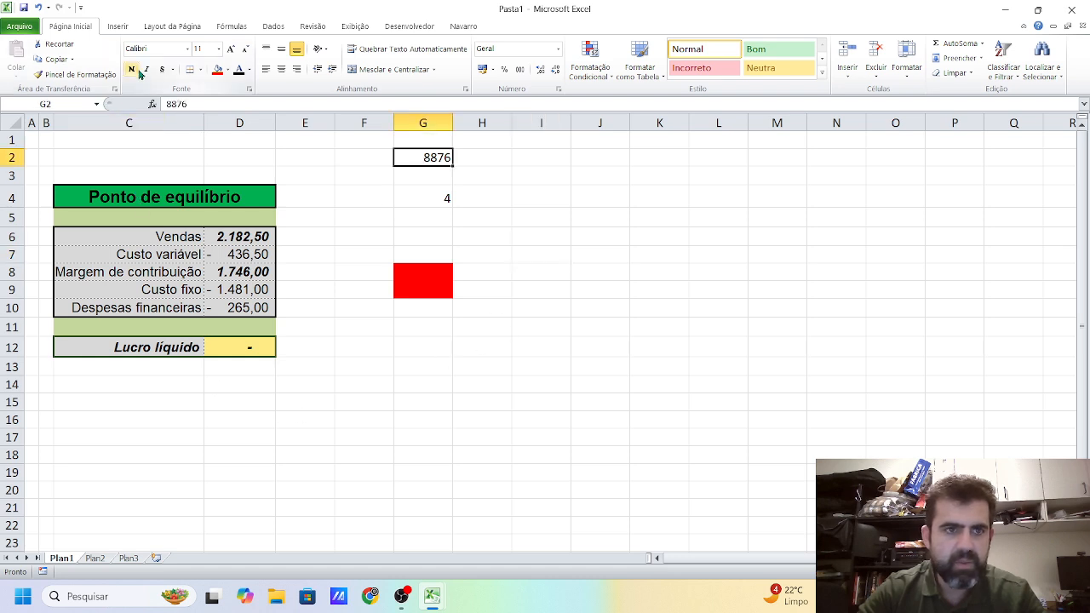
pyautogui.click(132, 70)
pyautogui.click(147, 71)
pyautogui.click(545, 239)
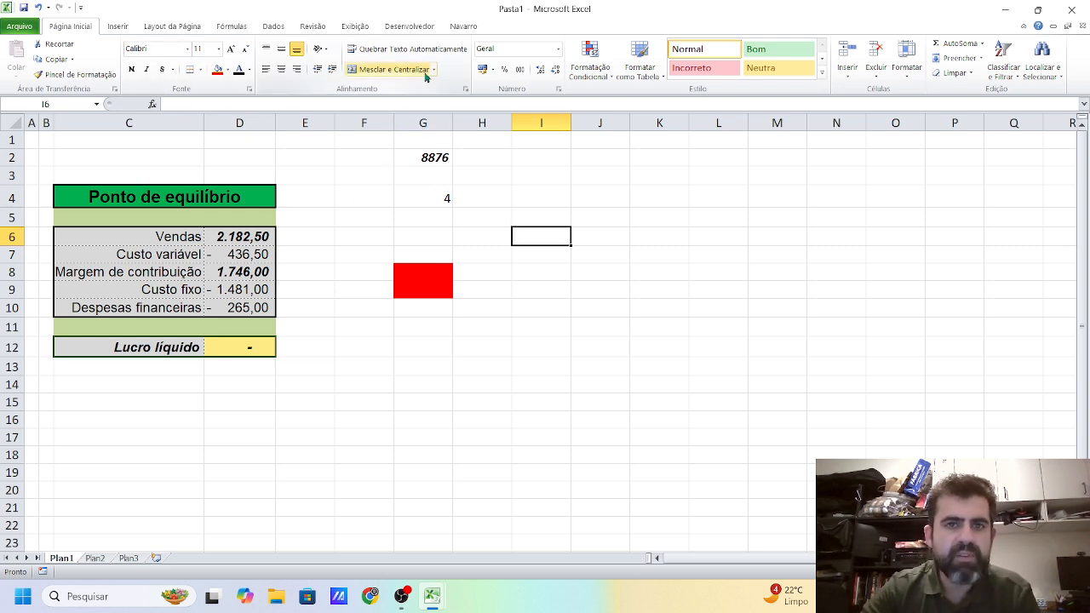
# Delete columns G and H with all the sample entries and formatting in them.
pyautogui.click(410, 27)
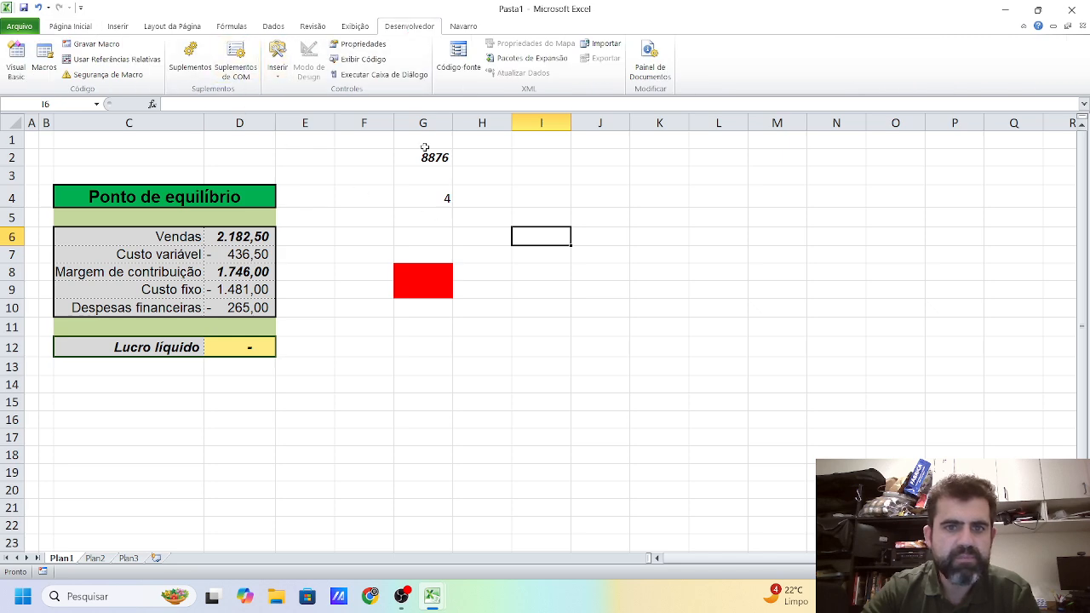
pyautogui.moveTo(422, 123); pyautogui.dragTo(482, 124)
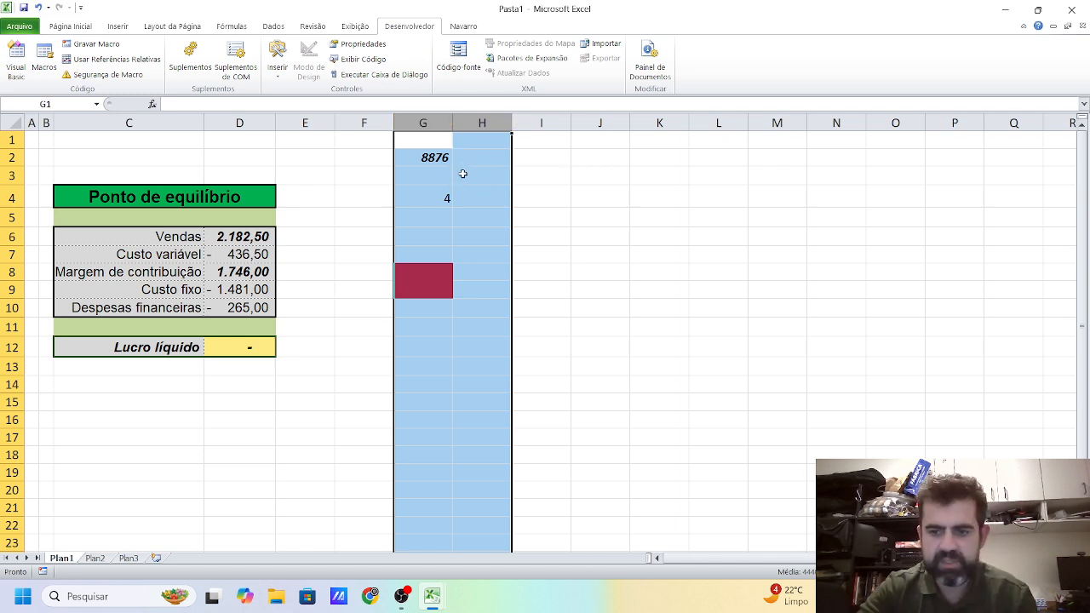
pyautogui.hotkey('ctrl', '-')
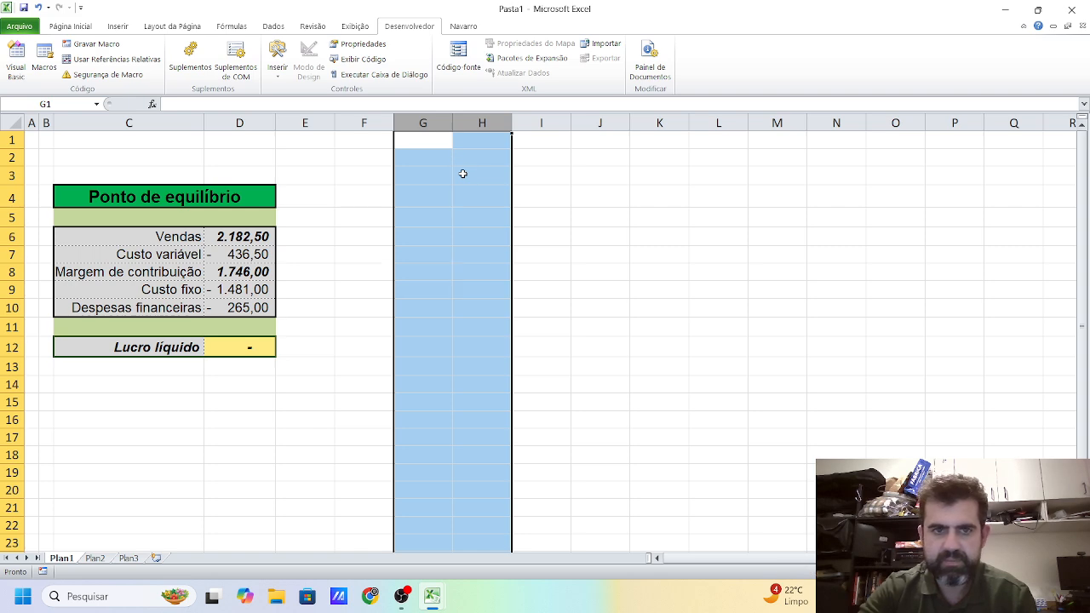
pyautogui.click(445, 175)
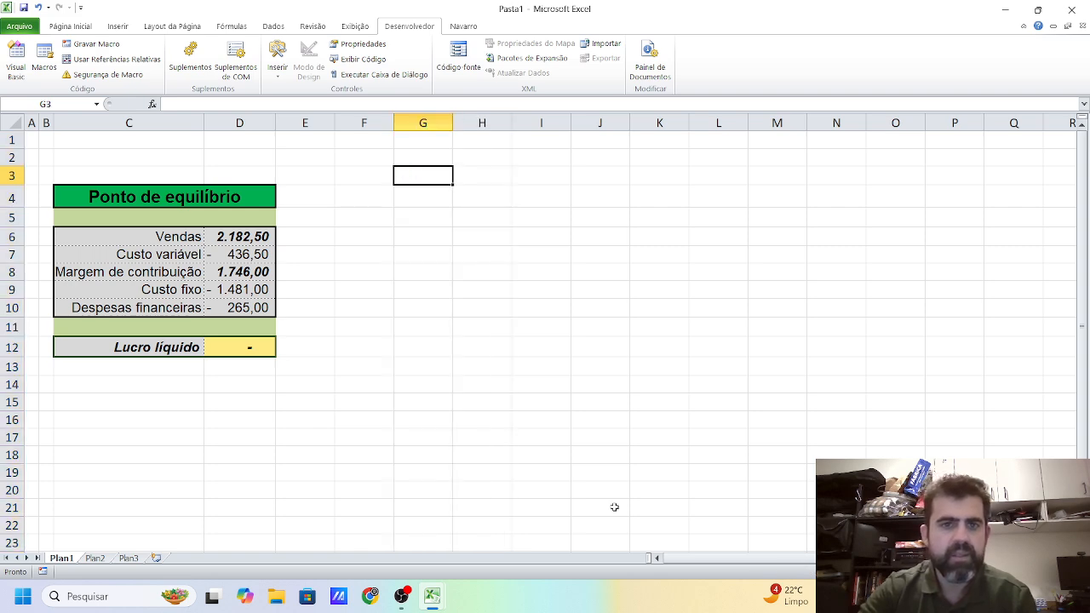
# Start recording a macro named teste, stored in this workbook (Esta pasta de trabalho).
pyautogui.click(98, 46)
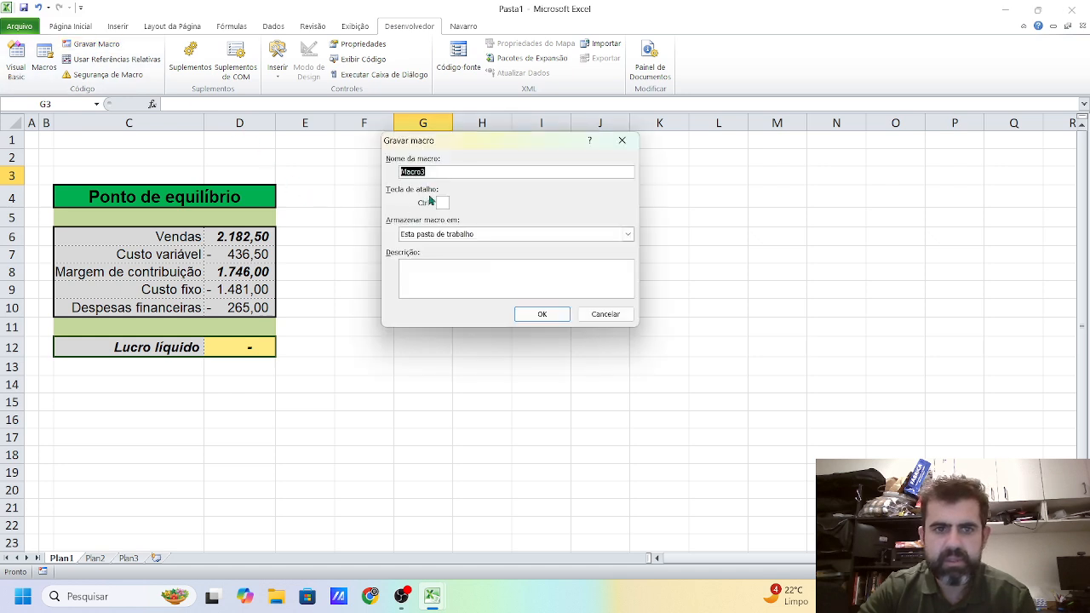
pyautogui.write('teste')
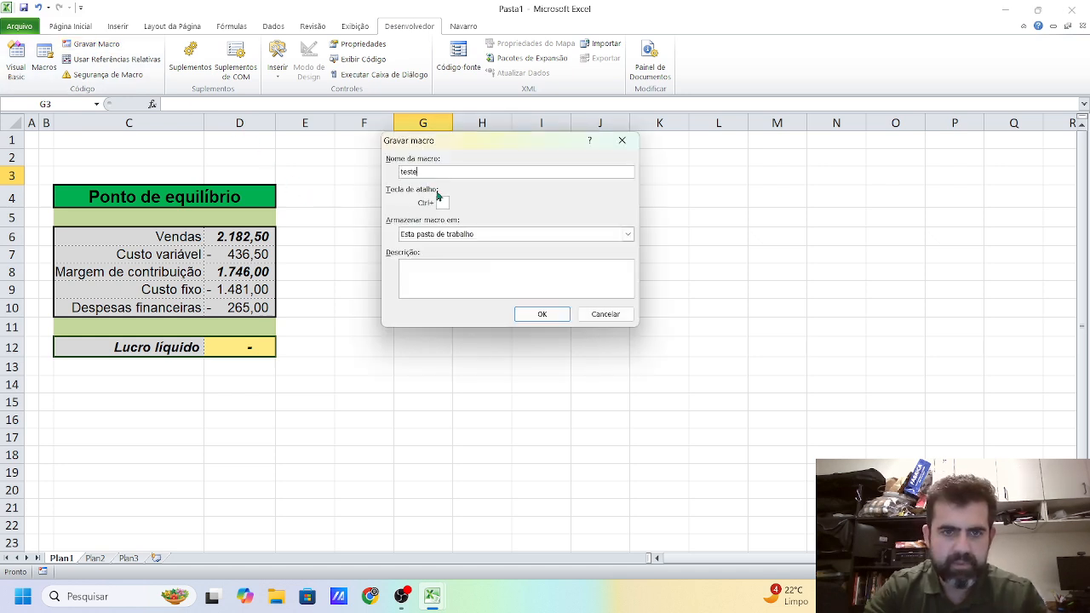
pyautogui.click(542, 314)
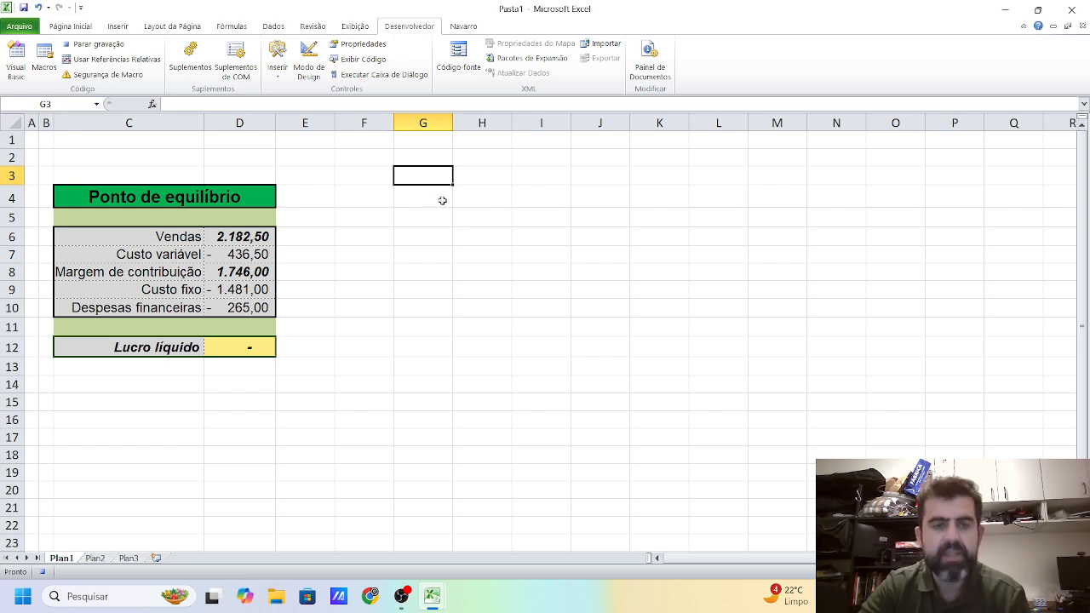
# Enter 888 in cell G3 and the formula =5/2 in cell G5.
pyautogui.write('888')
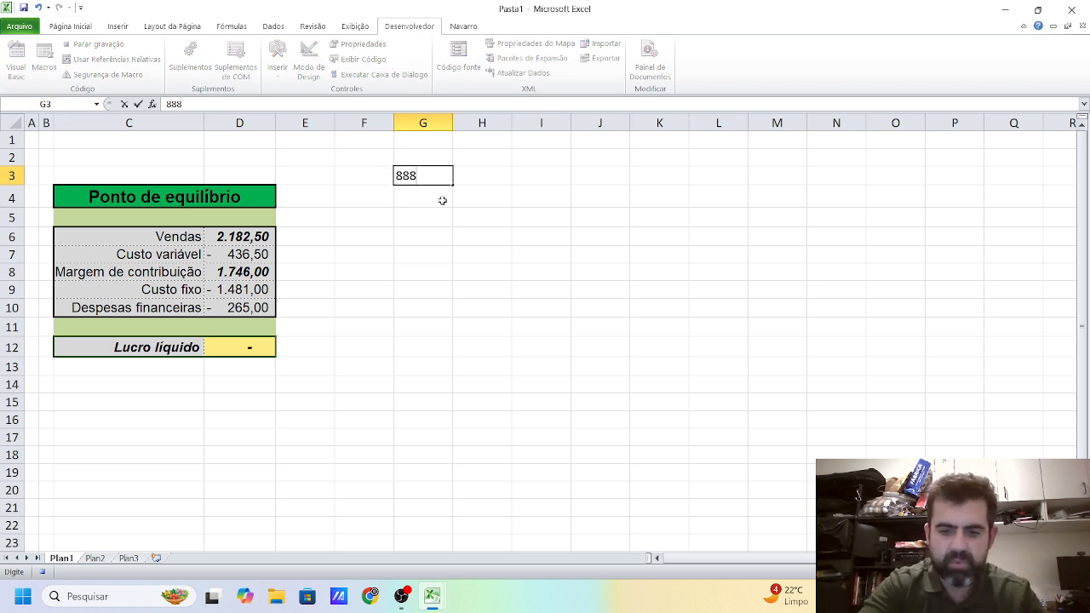
pyautogui.press('Return')
pyautogui.press('Return')
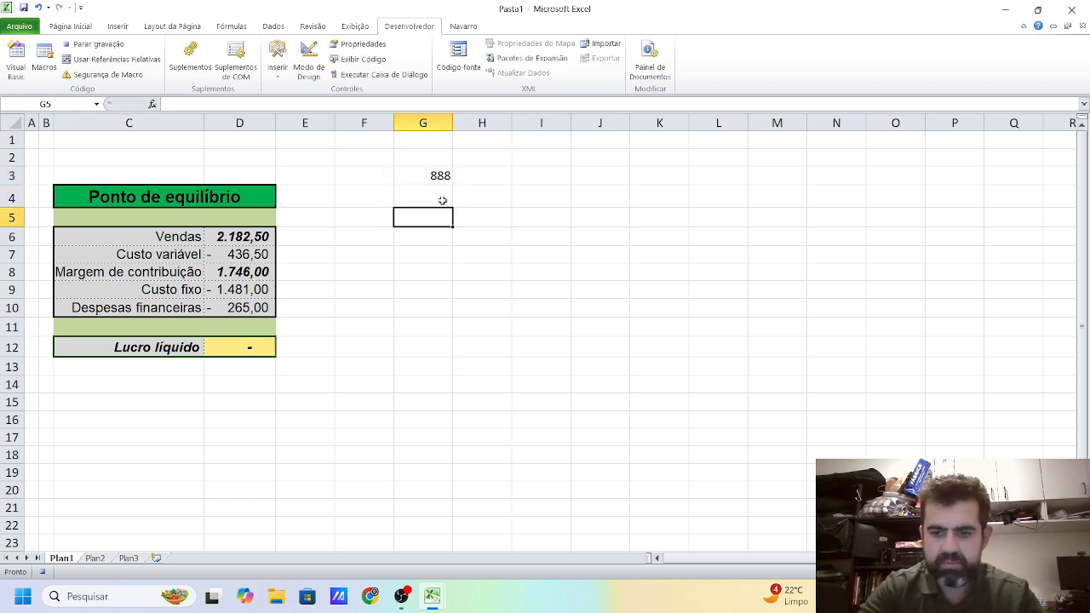
pyautogui.write('=5')
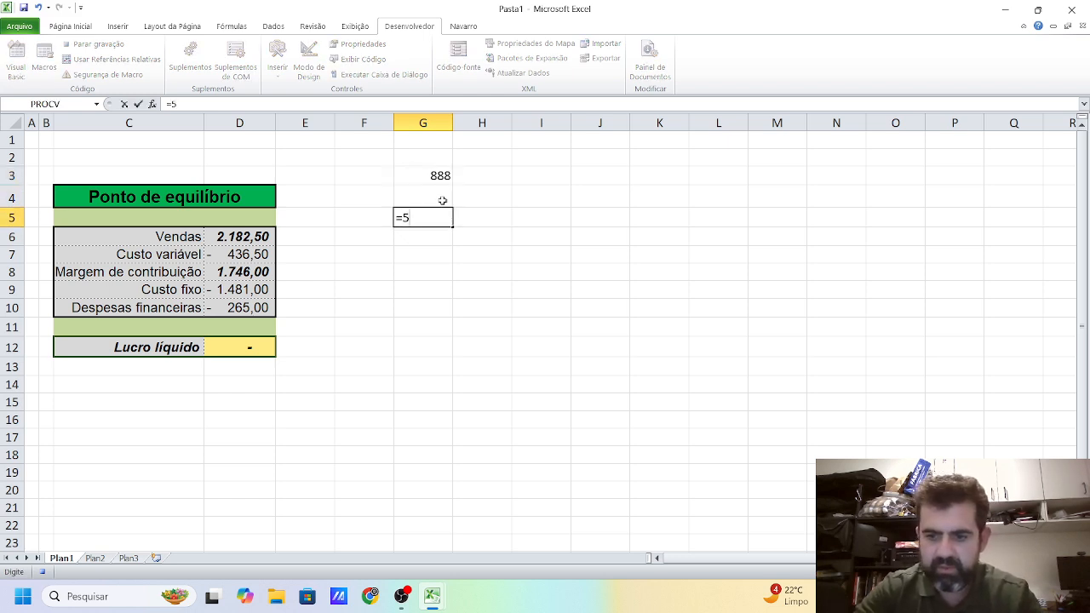
pyautogui.write('/2')
pyautogui.press('Return')
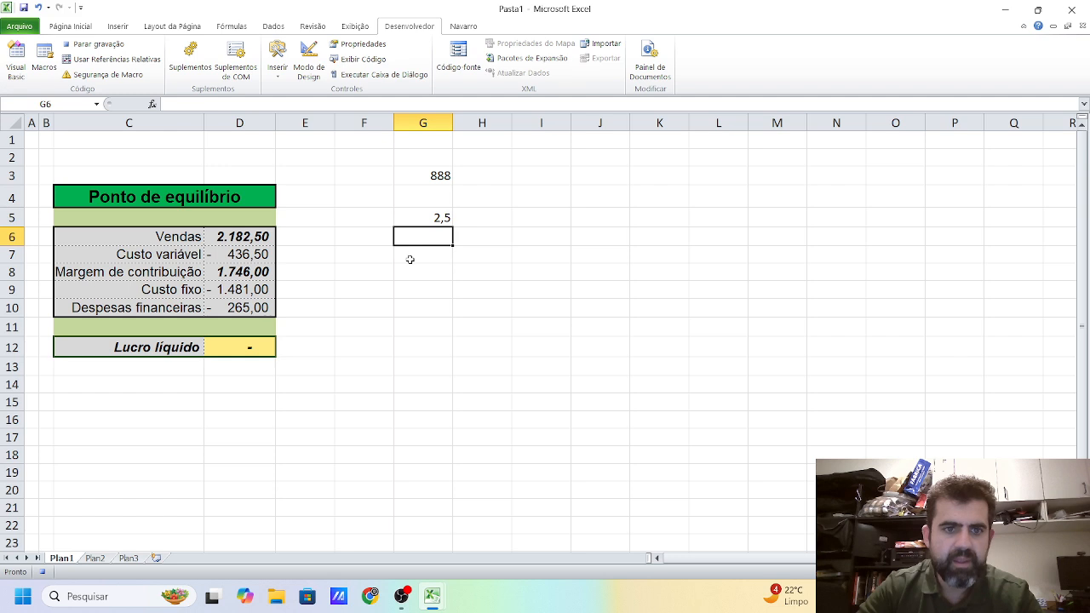
# Format the result in cell G5 as bold, italic and underlined.
pyautogui.click(430, 220)
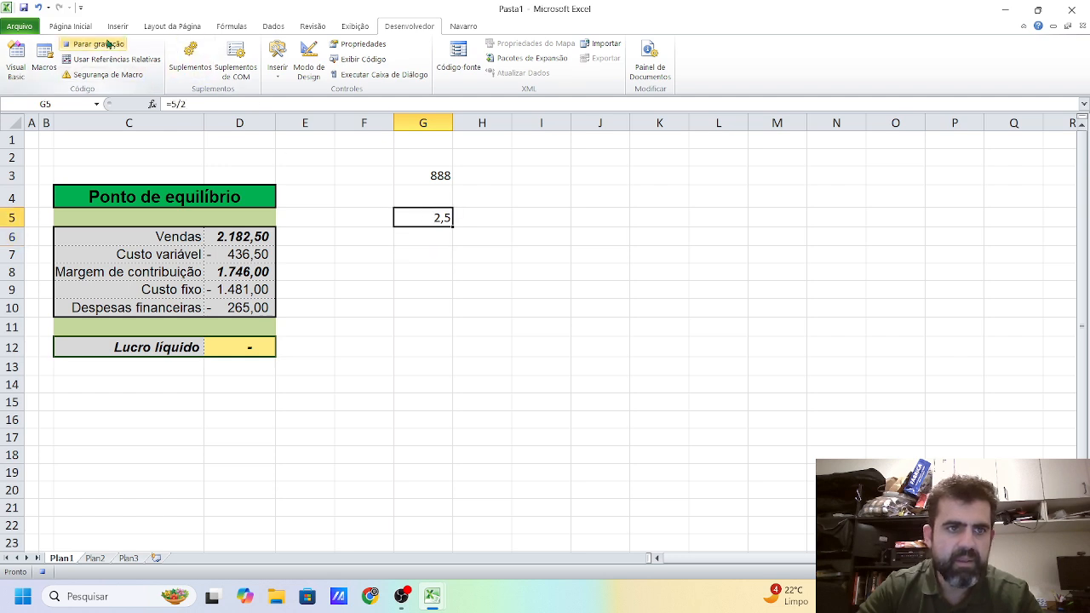
pyautogui.click(64, 27)
pyautogui.click(146, 69)
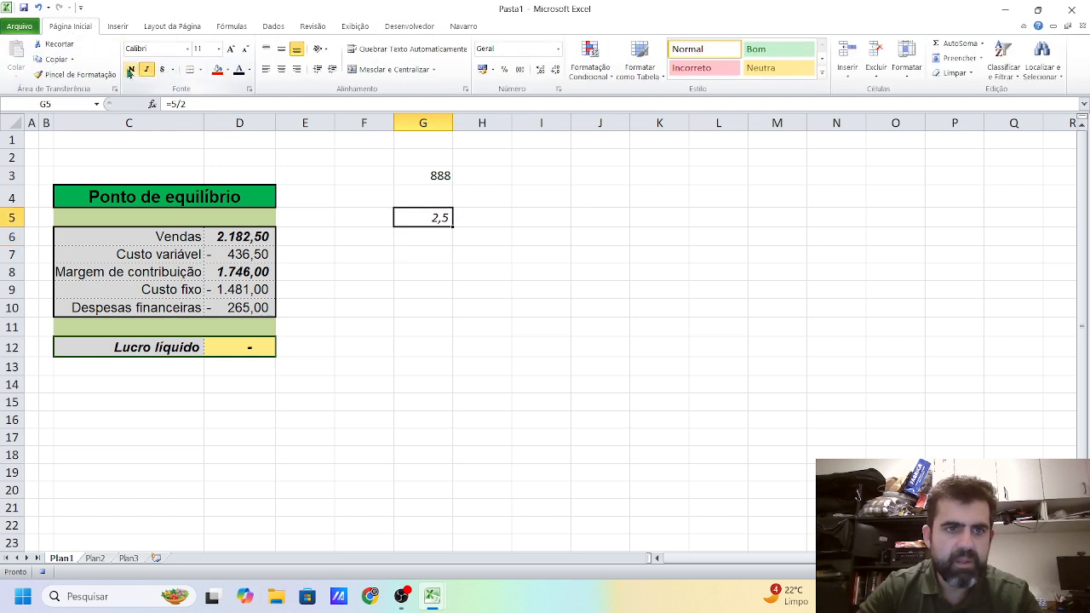
pyautogui.click(162, 70)
# Fill cell G8 with red and cell I10 with yellow.
pyautogui.click(417, 271)
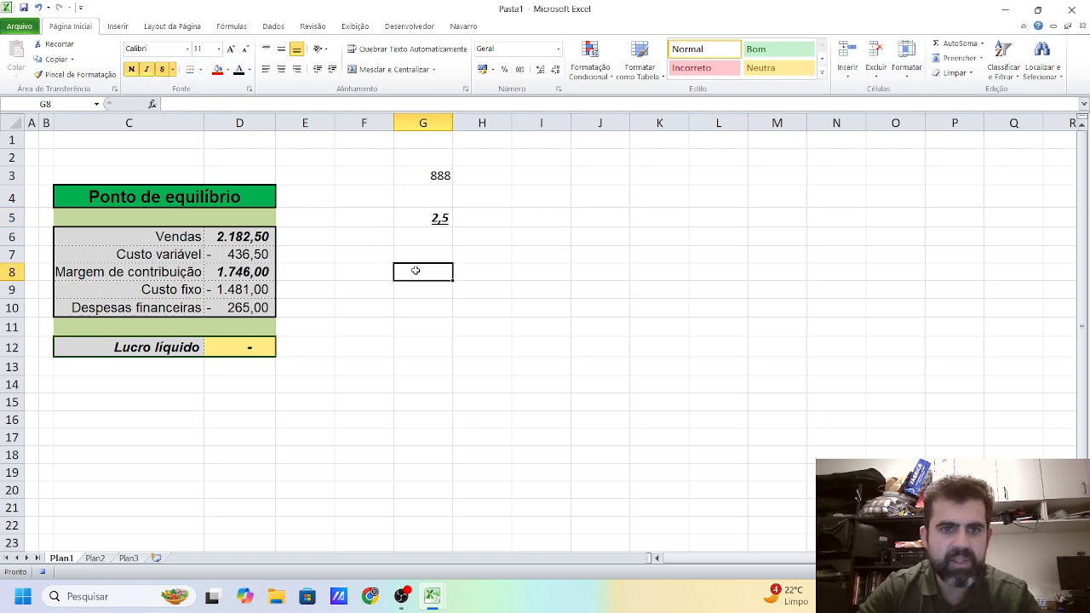
pyautogui.click(218, 70)
pyautogui.click(522, 304)
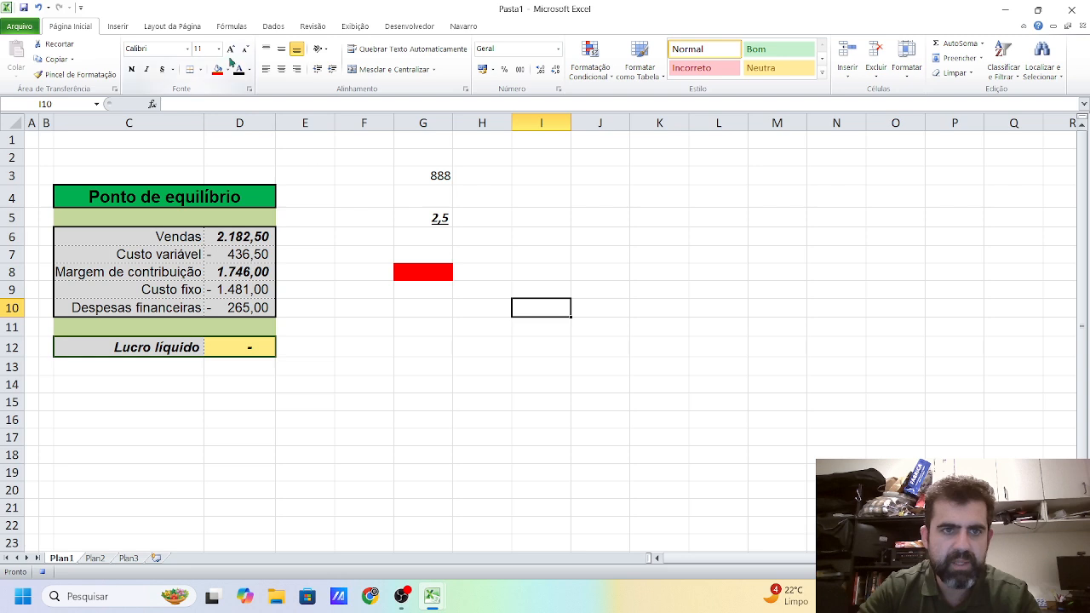
pyautogui.click(227, 70)
pyautogui.click(251, 169)
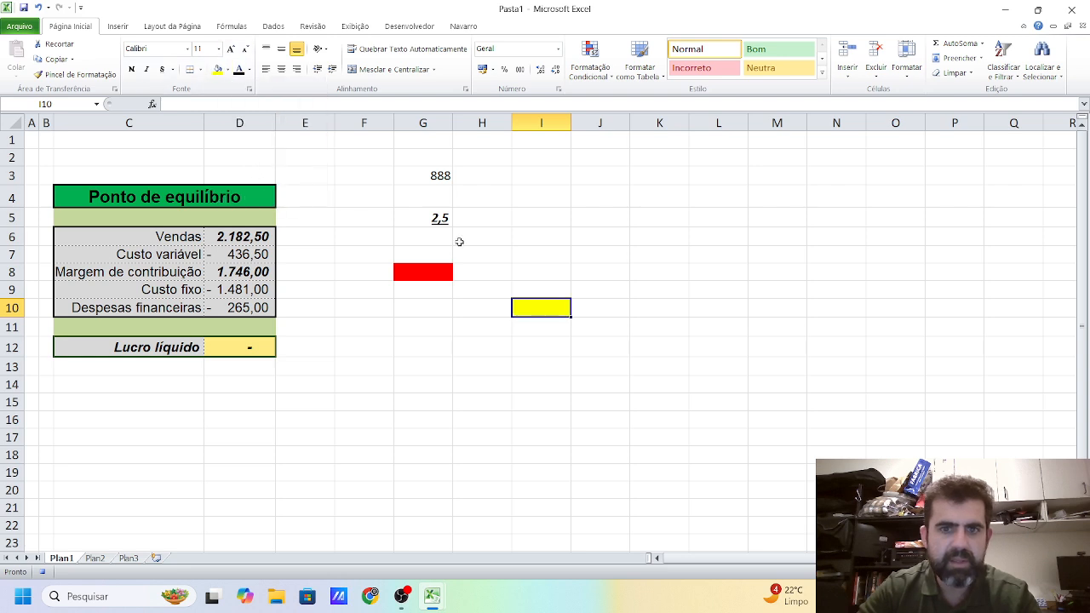
# Select cell H6 and stop recording the macro.
pyautogui.click(502, 228)
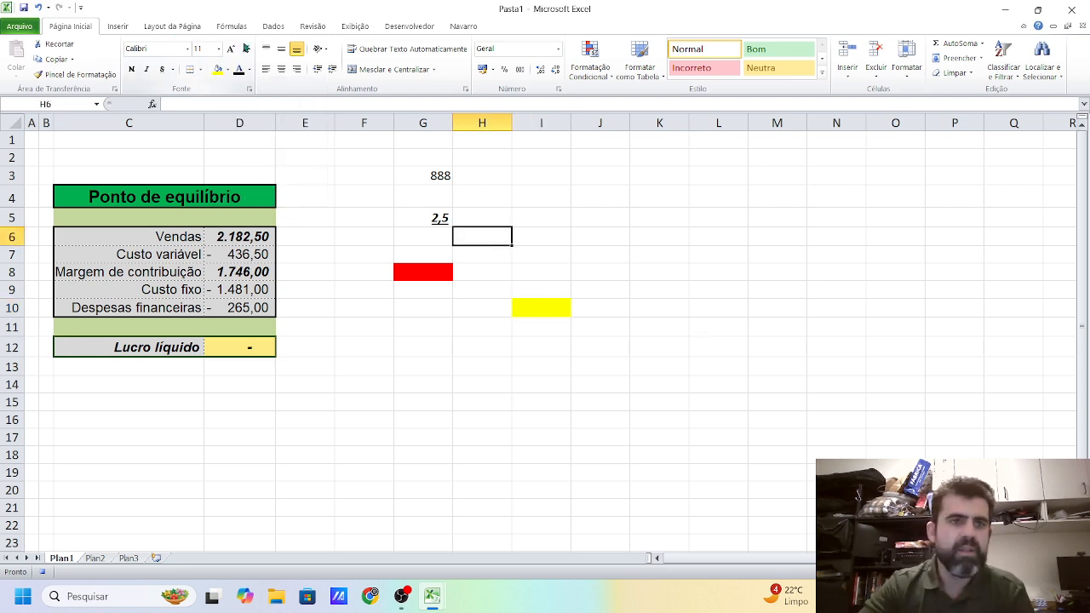
pyautogui.click(419, 28)
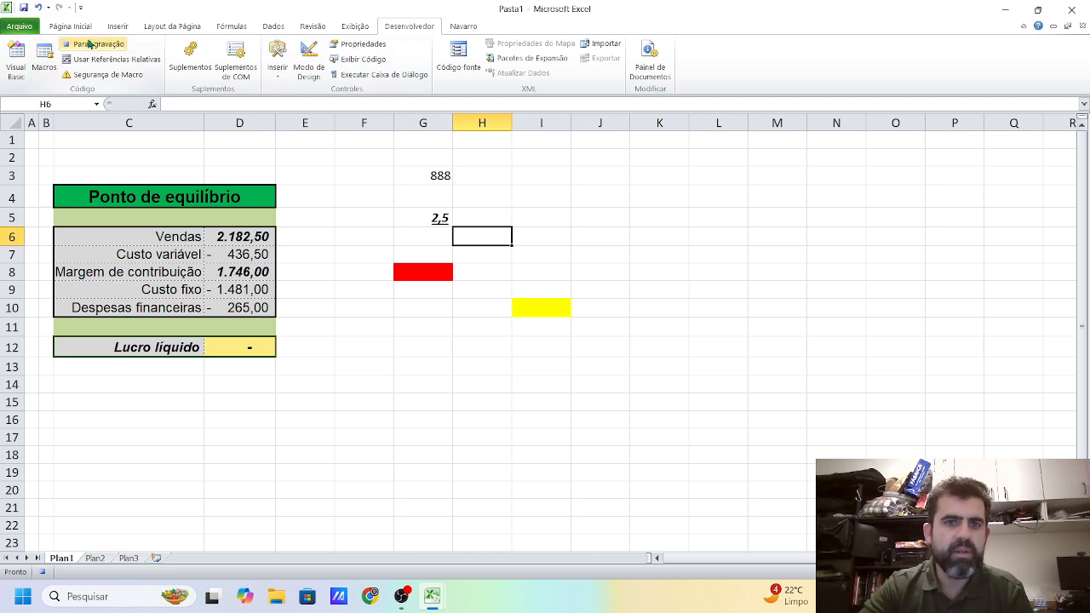
pyautogui.click(90, 43)
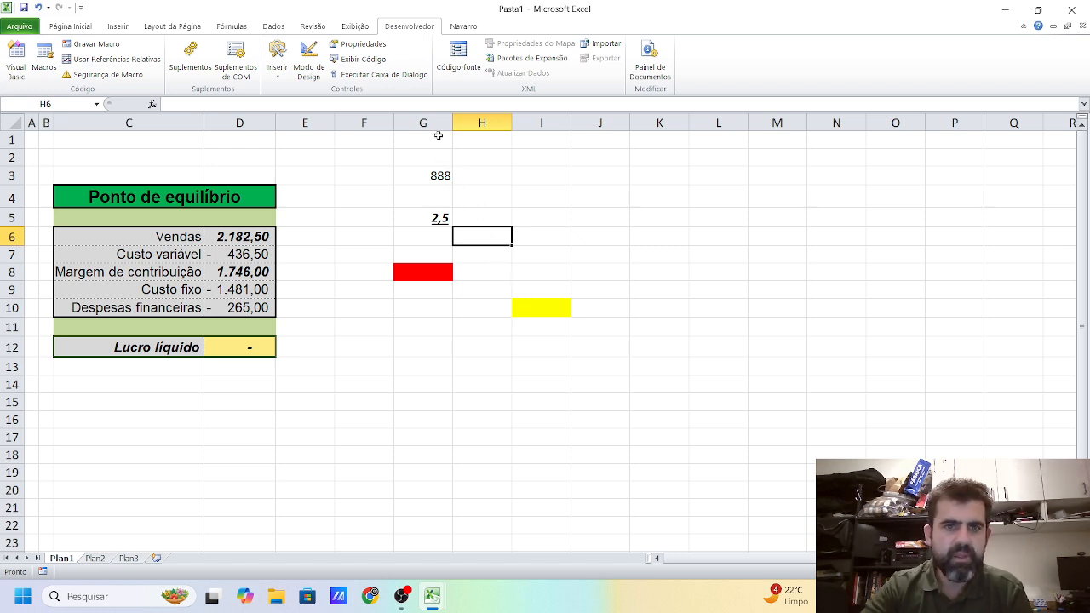
# Delete columns G to I with all the sample entries and formatting in them.
pyautogui.moveTo(426, 125); pyautogui.dragTo(547, 136)
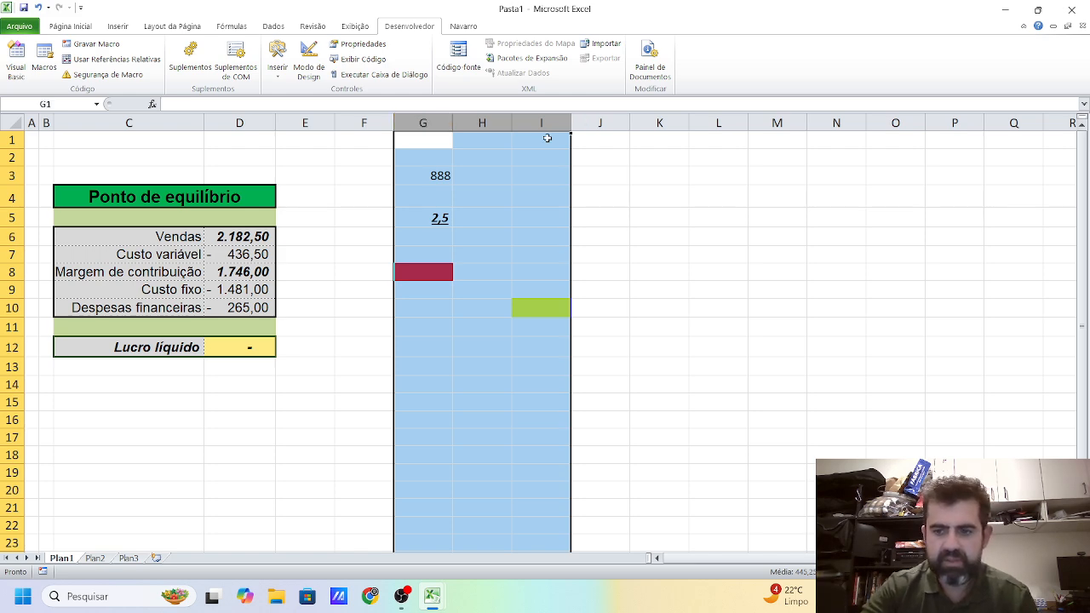
pyautogui.hotkey('ctrl', '-')
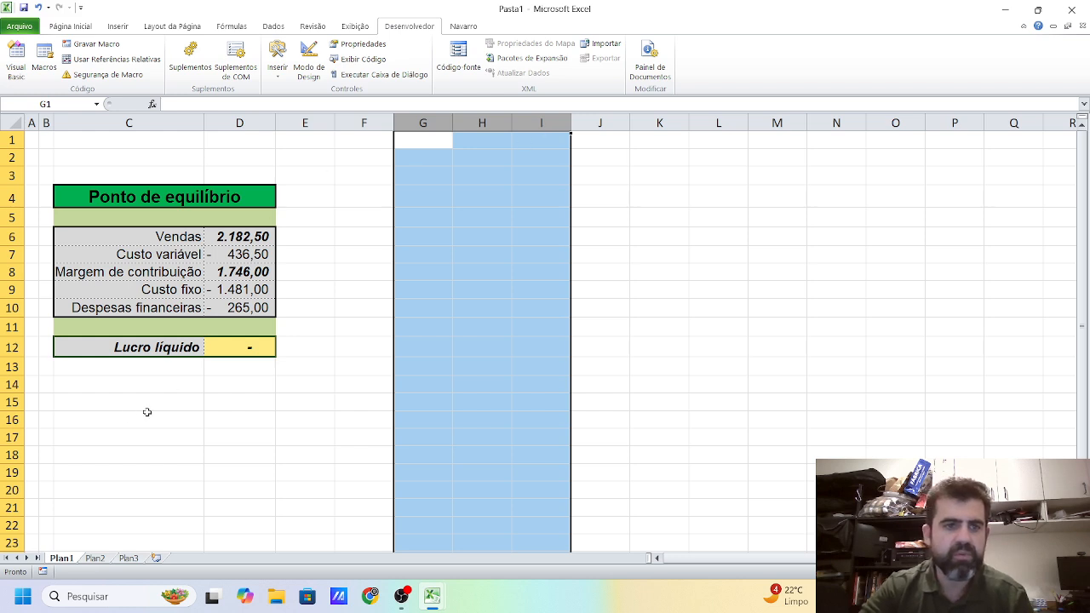
pyautogui.click(106, 408)
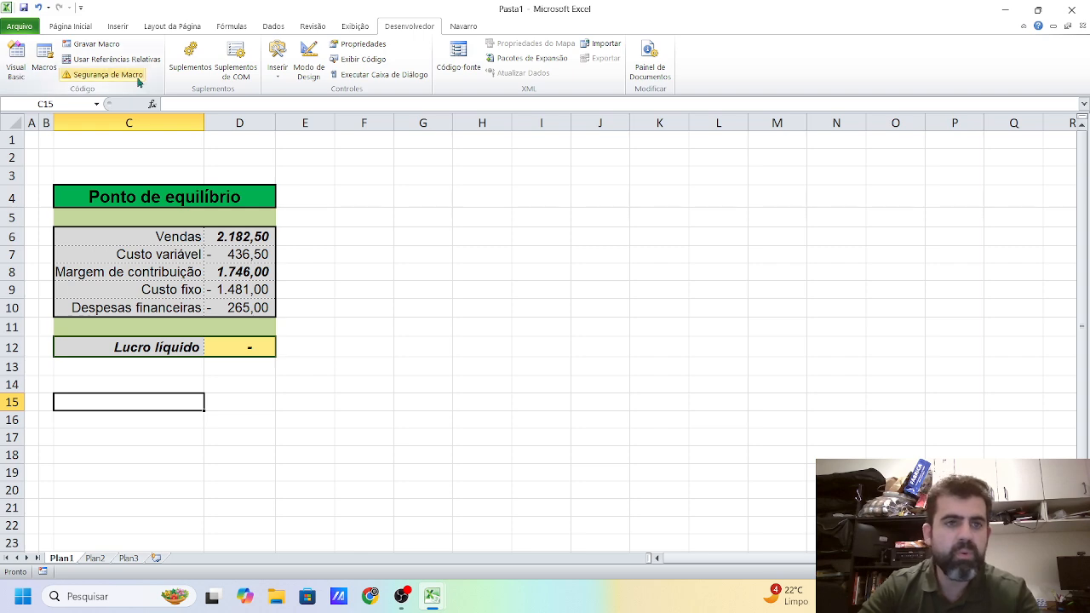
# Draw a rectangle about 2.72 cm wide and 0.72 cm high in column C below the table, around rows 16 and 17.
pyautogui.click(117, 29)
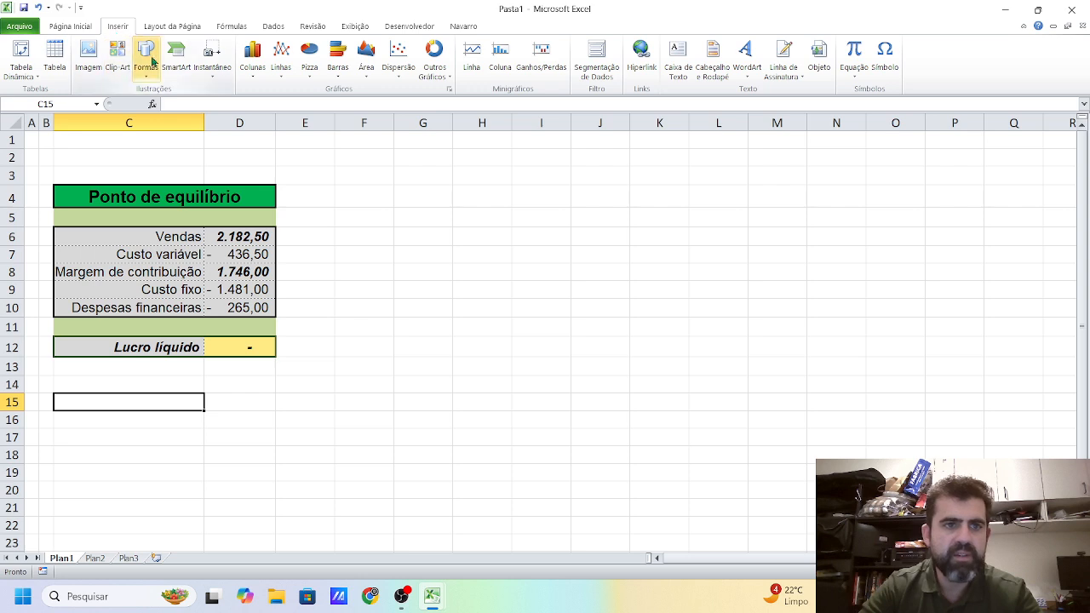
pyautogui.click(152, 62)
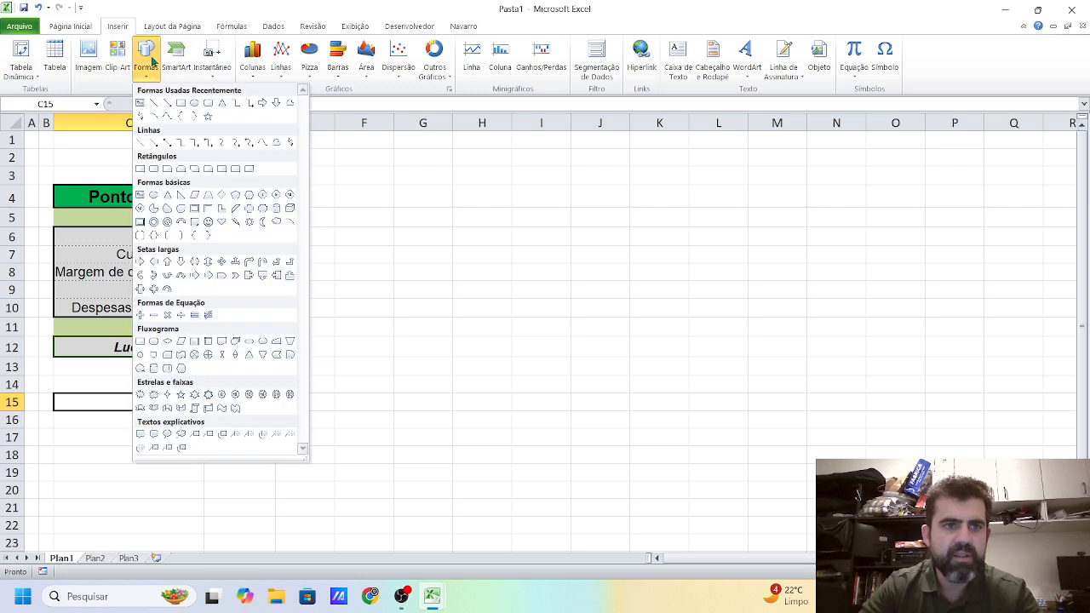
pyautogui.click(180, 103)
pyautogui.moveTo(88, 428); pyautogui.dragTo(188, 451)
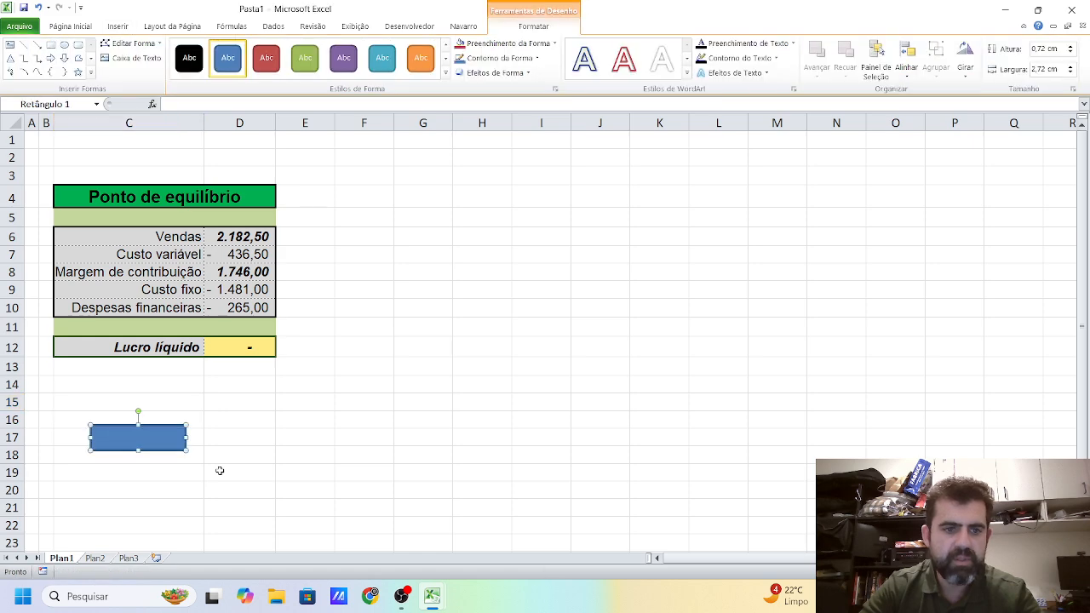
# Assign the macro teste to the blue rectangle.
pyautogui.rightClick(150, 444)
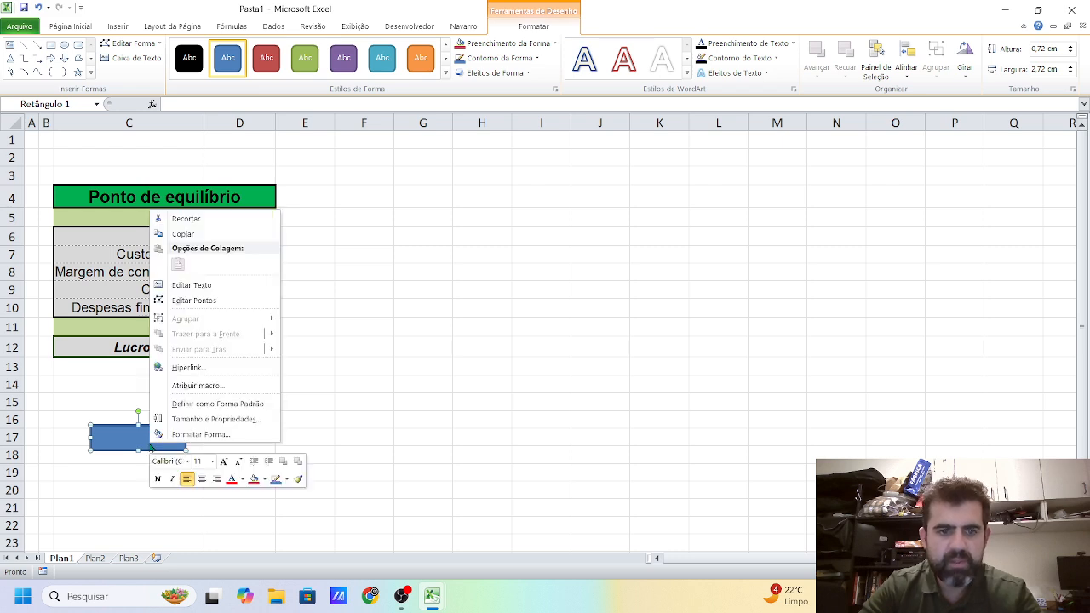
pyautogui.click(195, 384)
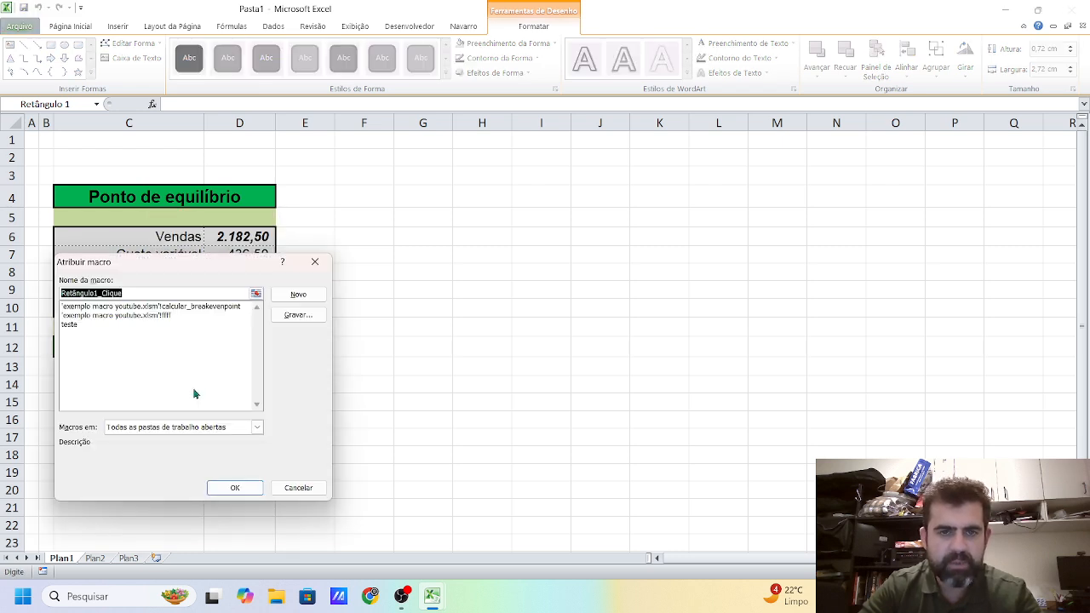
pyautogui.click(75, 329)
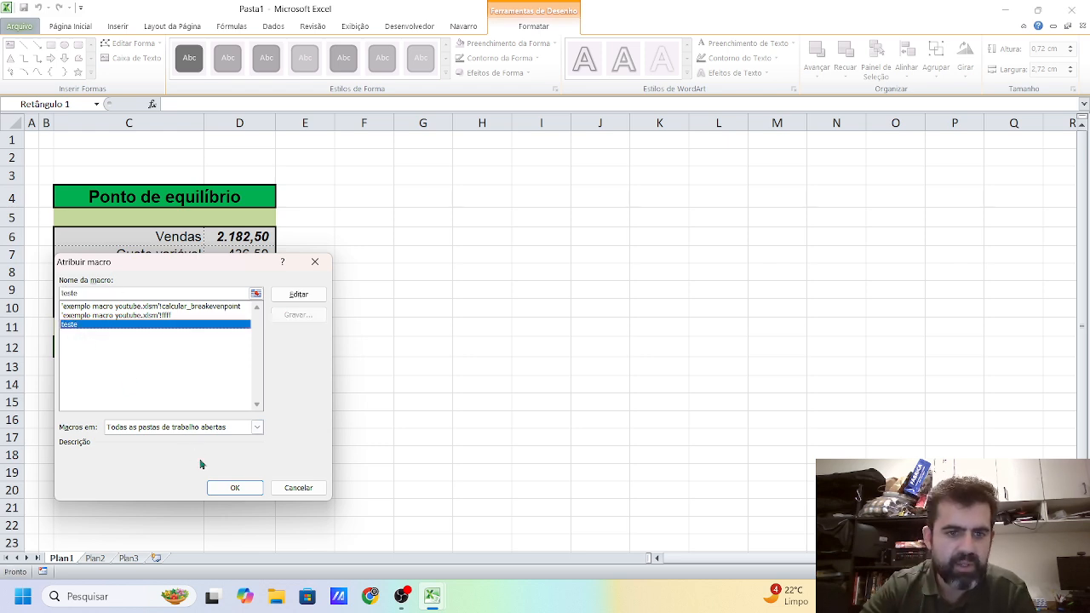
pyautogui.click(235, 487)
# Run the macro from the rectangle with cell F18 selected, and check the results in G5, G8 and I10.
pyautogui.click(386, 450)
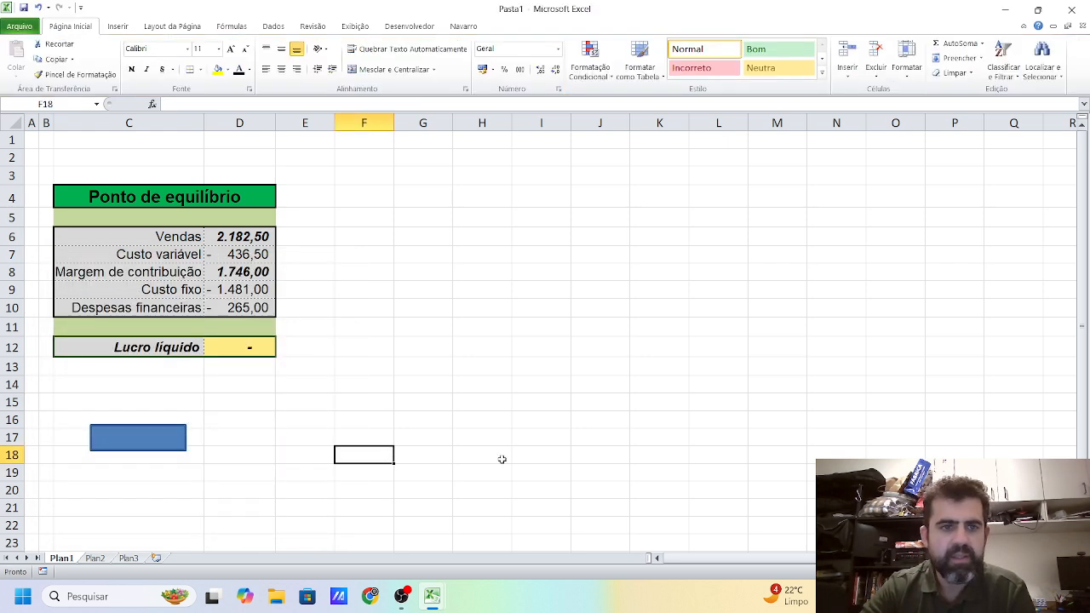
pyautogui.click(137, 440)
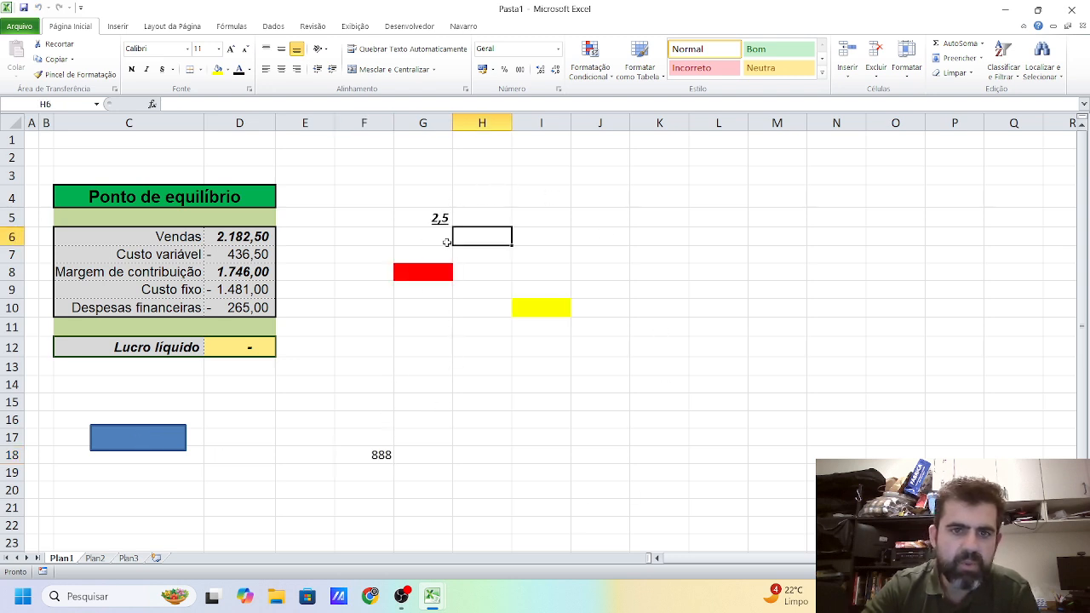
pyautogui.click(430, 217)
pyautogui.click(427, 271)
pyautogui.click(537, 312)
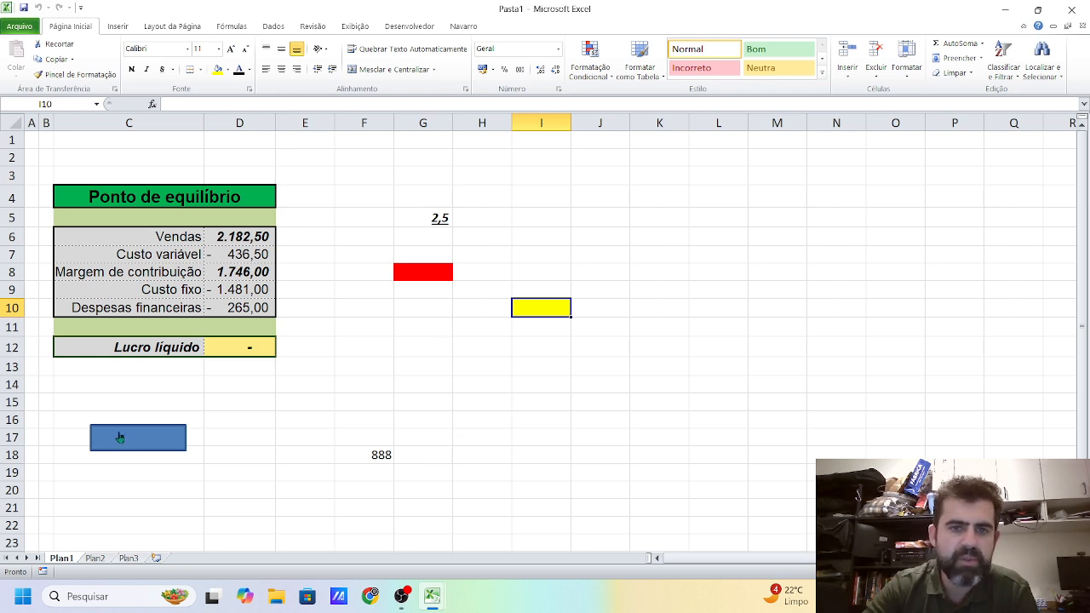
# Clear the contents of F4:J18 and delete columns F to K to remove the macro's output.
pyautogui.moveTo(363, 194); pyautogui.dragTo(600, 460)
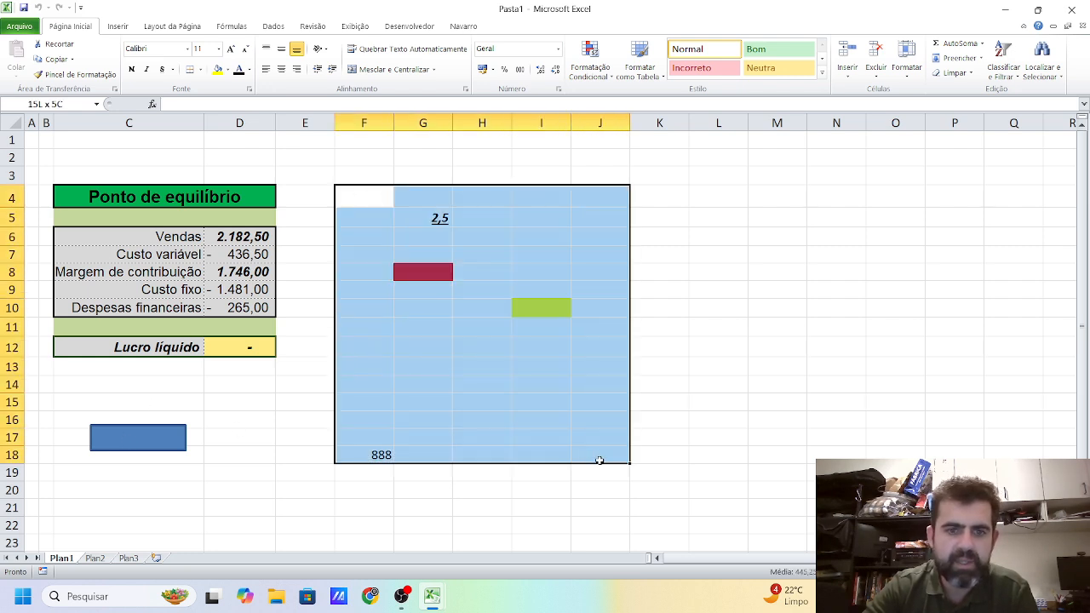
pyautogui.press('Delete')
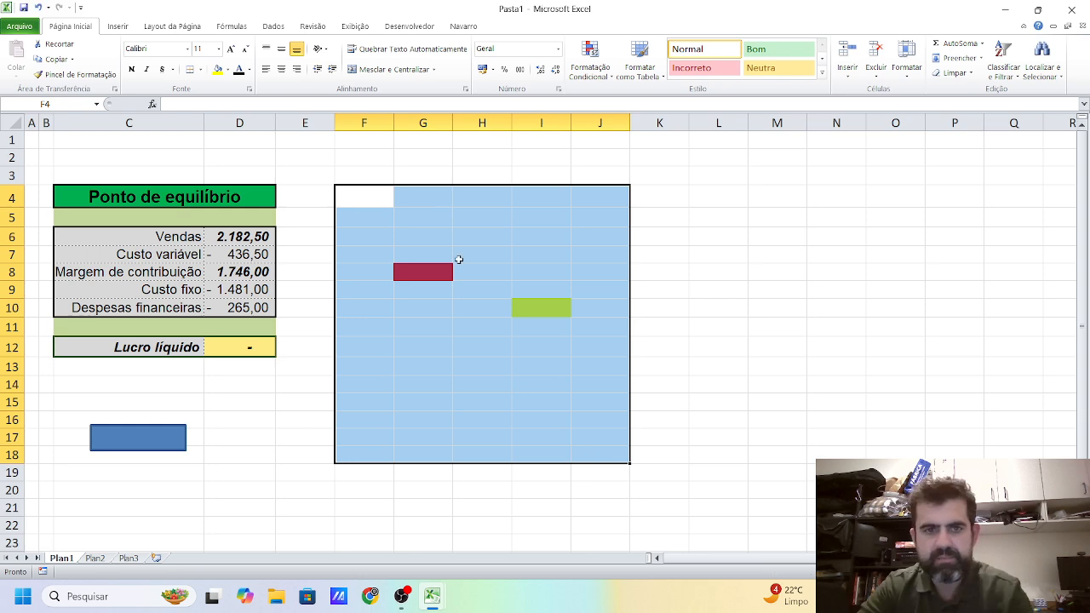
pyautogui.moveTo(375, 123); pyautogui.dragTo(686, 199)
pyautogui.hotkey('ctrl', '-')
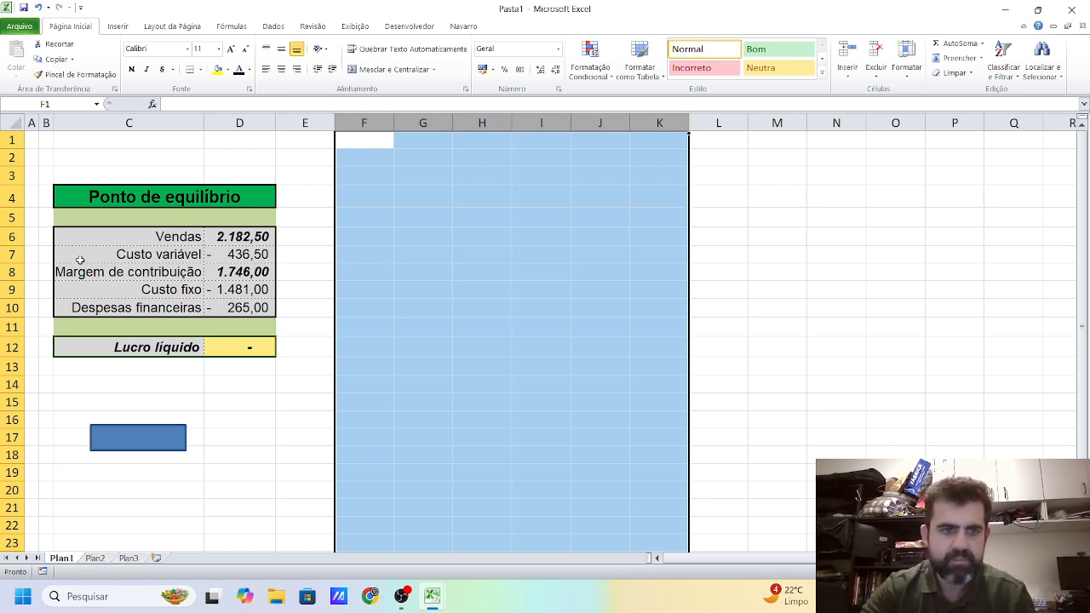
# Run the macro again from the rectangle and clear the 888 it enters in cell D14.
pyautogui.click(159, 433)
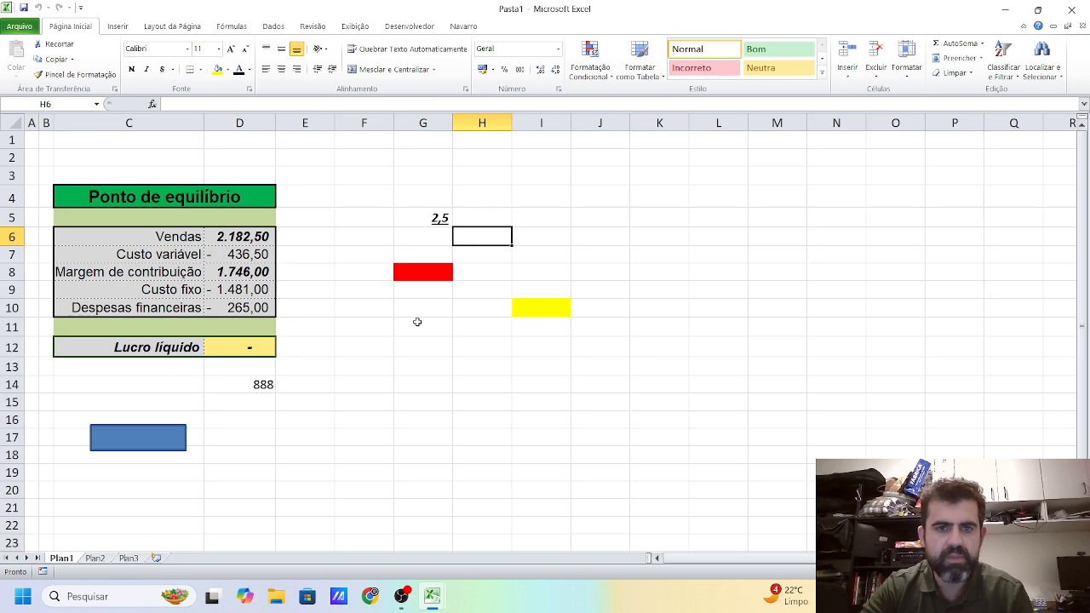
pyautogui.click(267, 392)
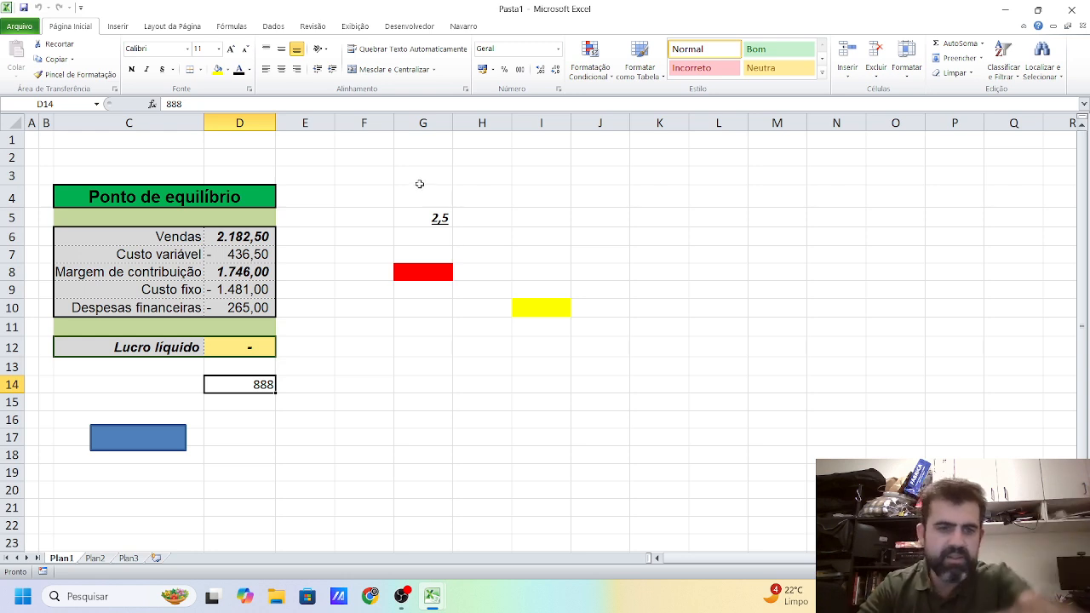
pyautogui.press('Delete')
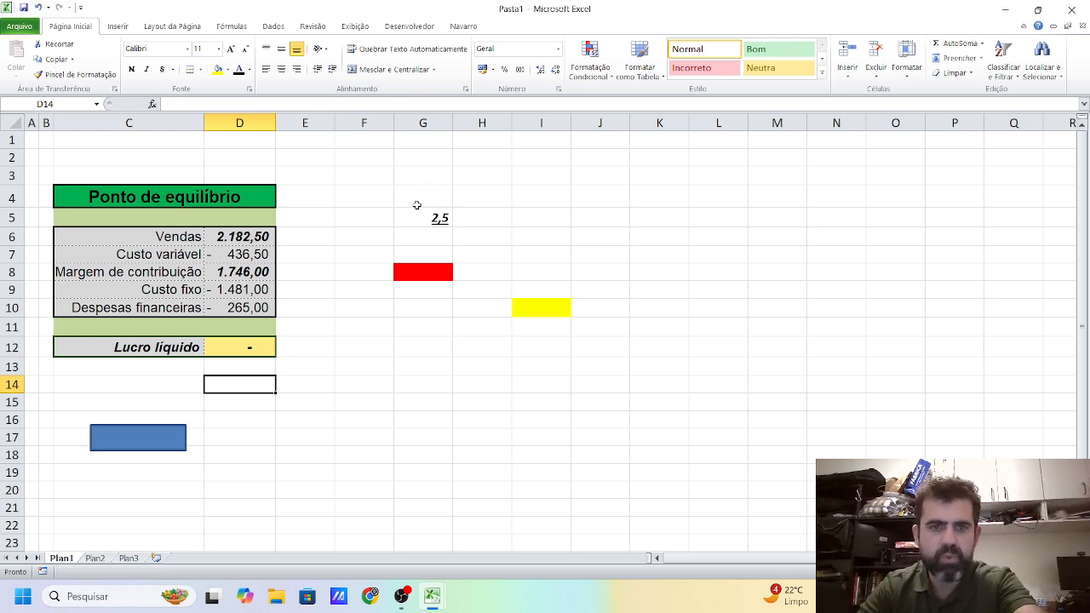
# Delete cells G4:I11 with the macro's remaining output, shifting the neighbouring cells left.
pyautogui.moveTo(431, 206); pyautogui.dragTo(558, 336)
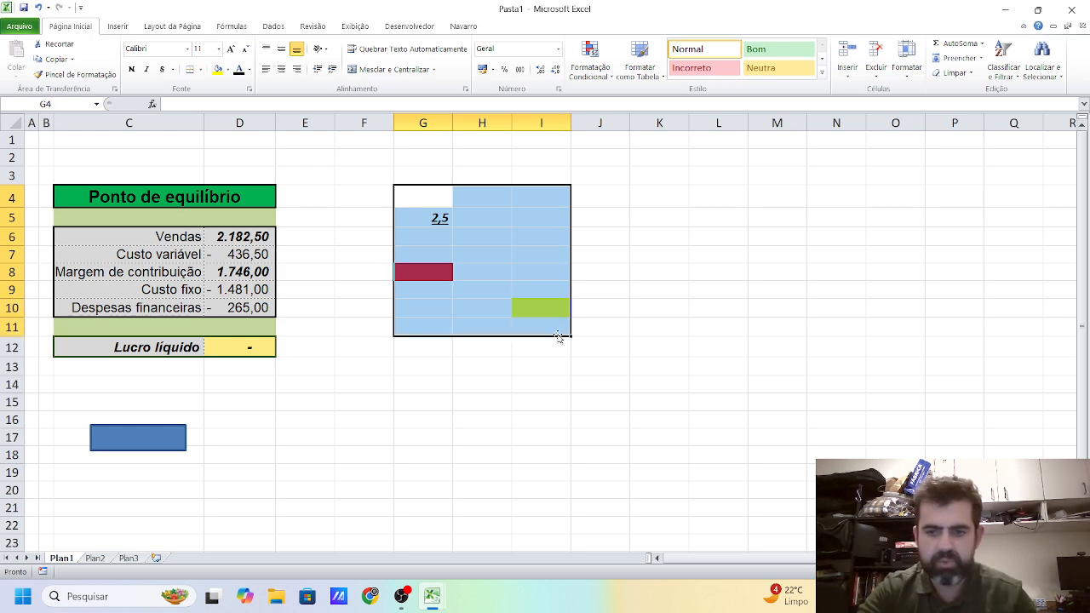
pyautogui.hotkey('ctrl', '-')
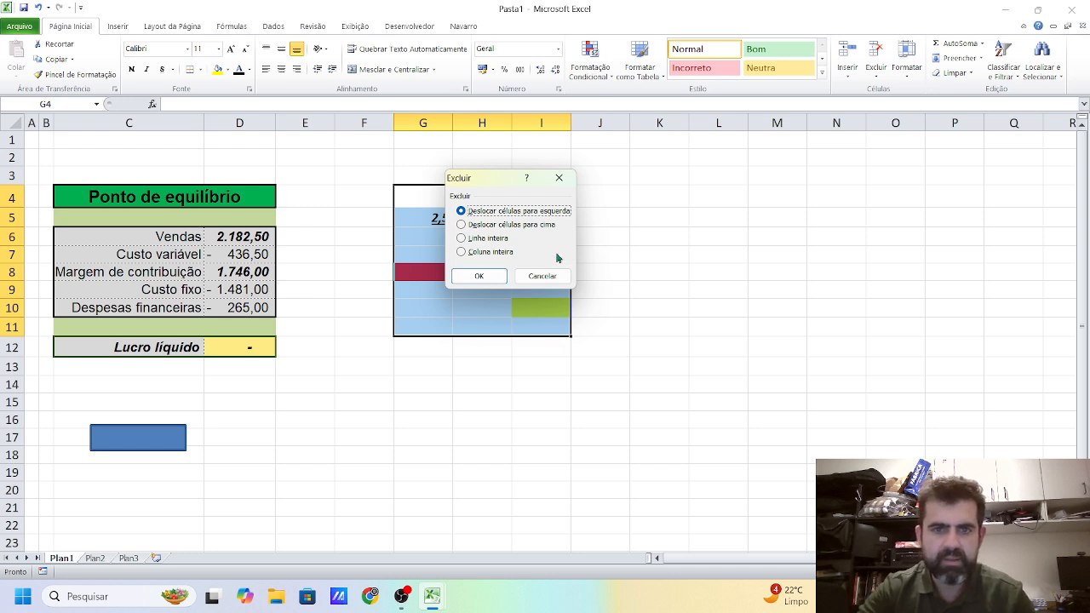
pyautogui.click(483, 275)
pyautogui.click(494, 284)
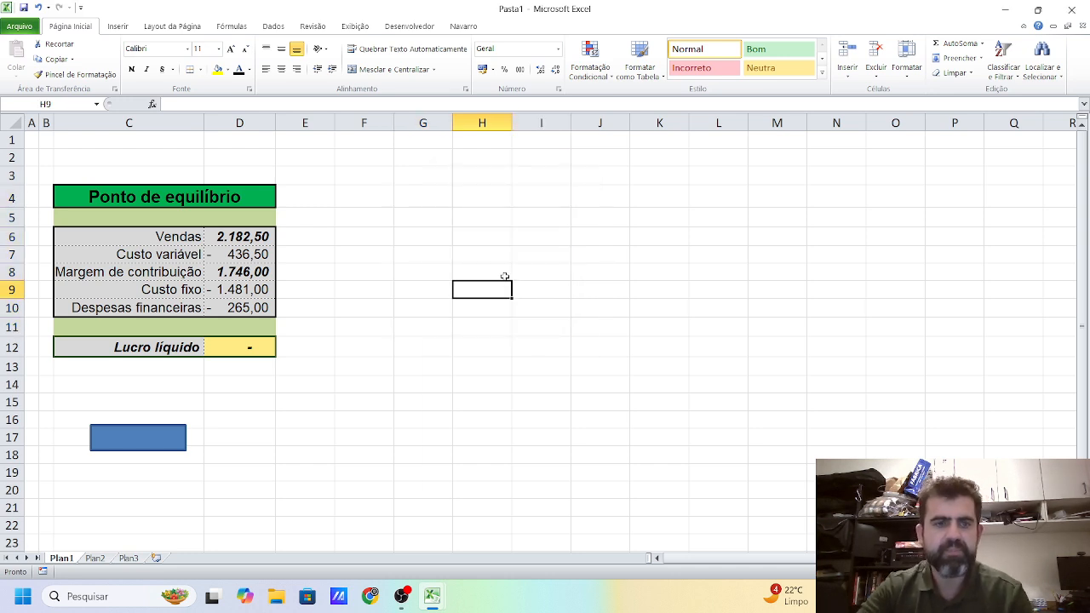
# Delete the blue rectangle below the break-even table.
pyautogui.rightClick(152, 438)
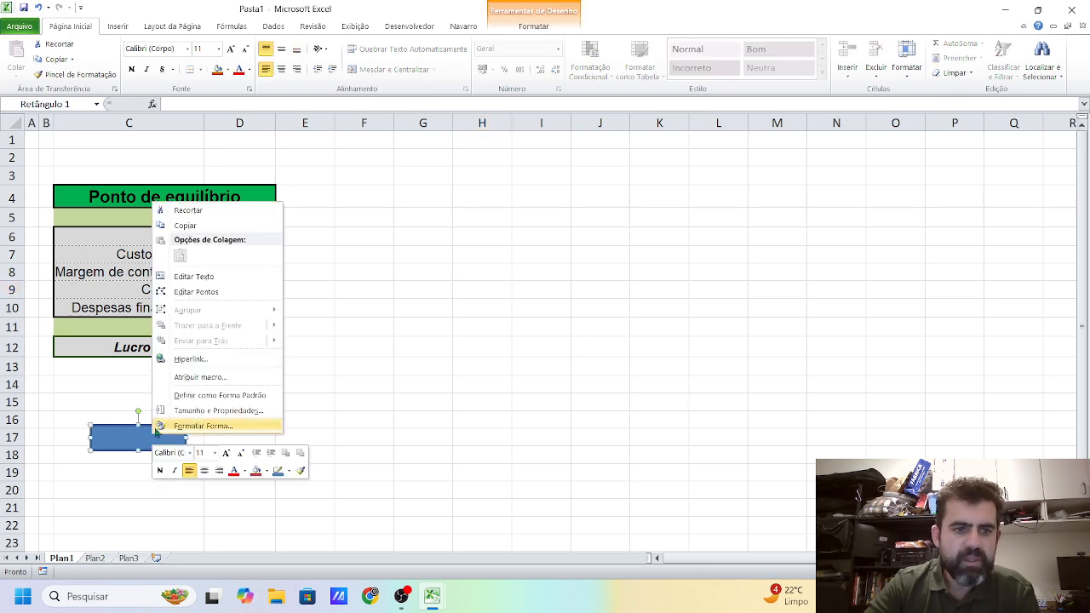
pyautogui.click(136, 427)
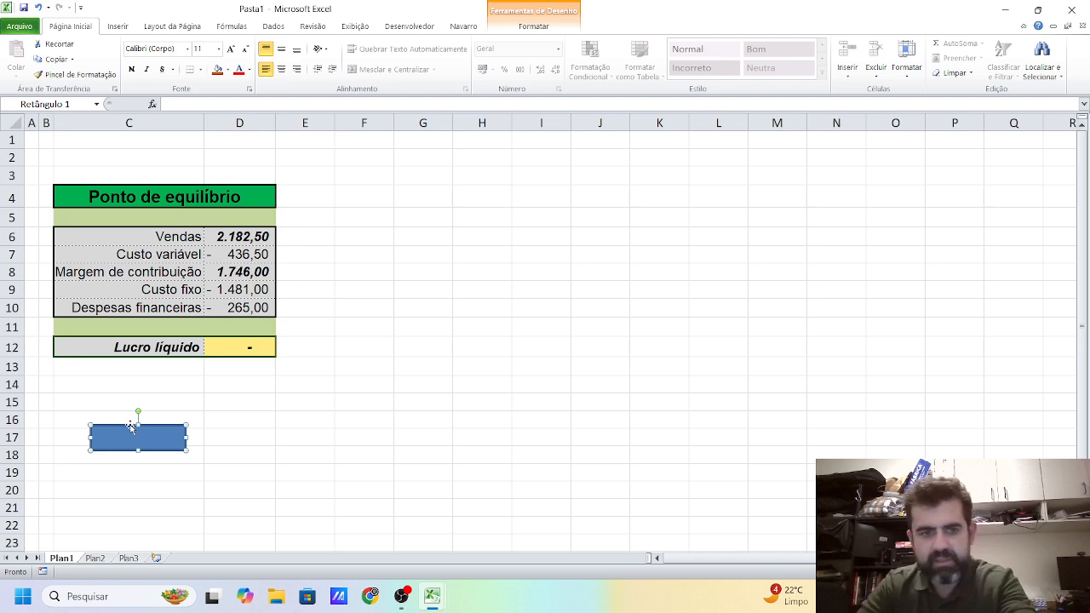
pyautogui.press('Delete')
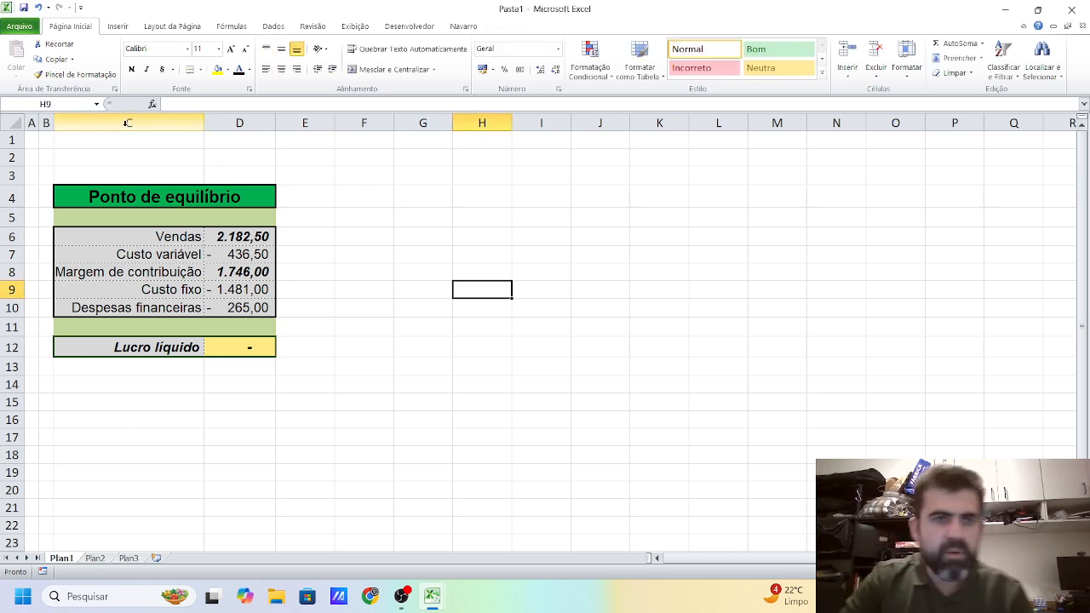
# Draw a rounded rectangle about 5.6 cm wide and 0.72 cm high above the Ponto de equilíbrio table.
pyautogui.click(118, 27)
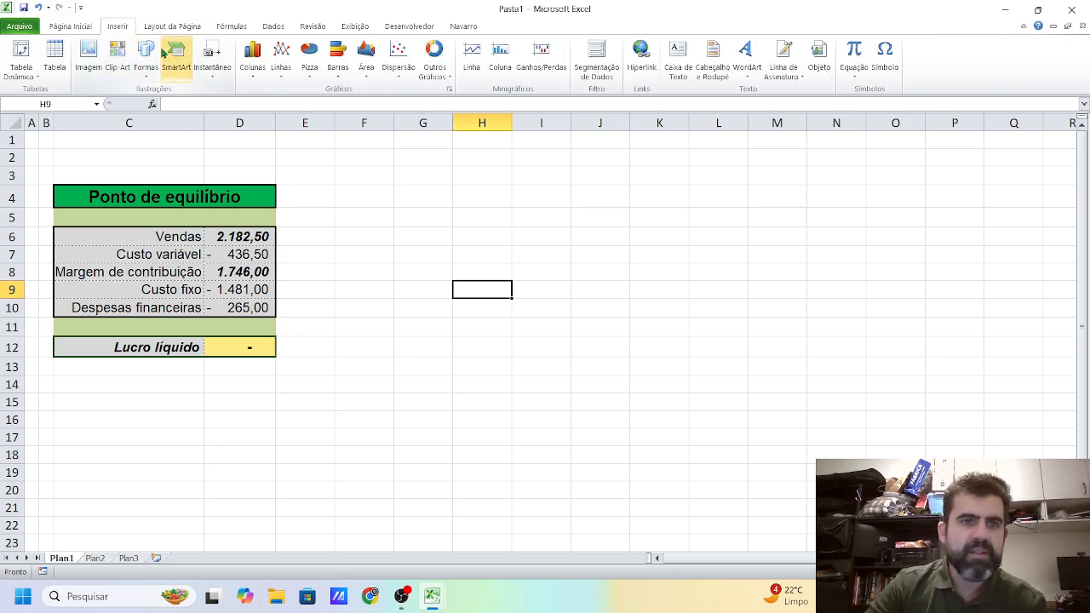
pyautogui.click(148, 52)
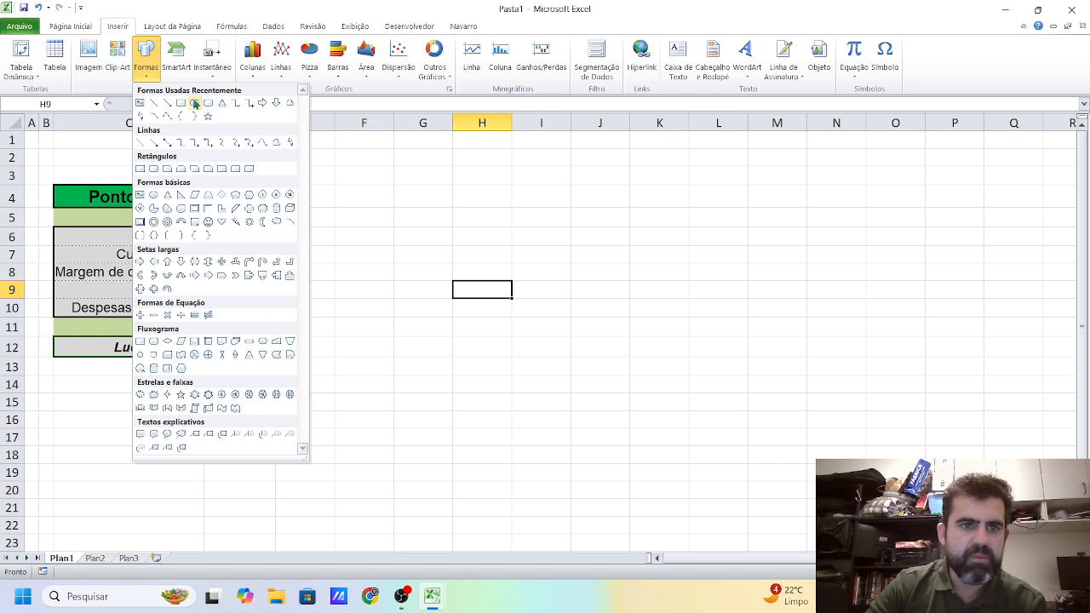
pyautogui.click(208, 103)
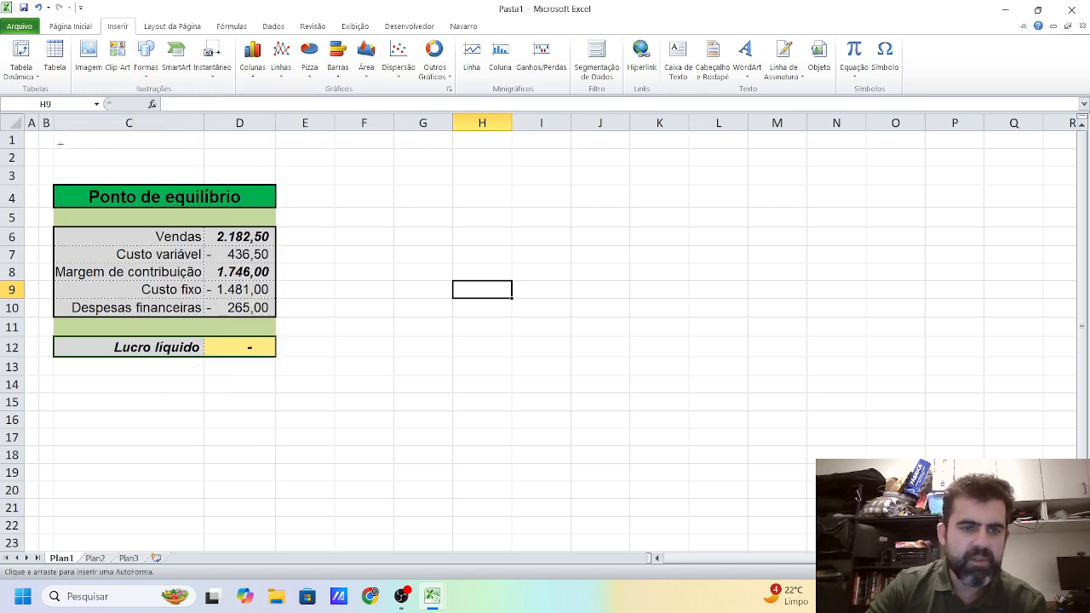
pyautogui.moveTo(72, 140); pyautogui.dragTo(268, 165)
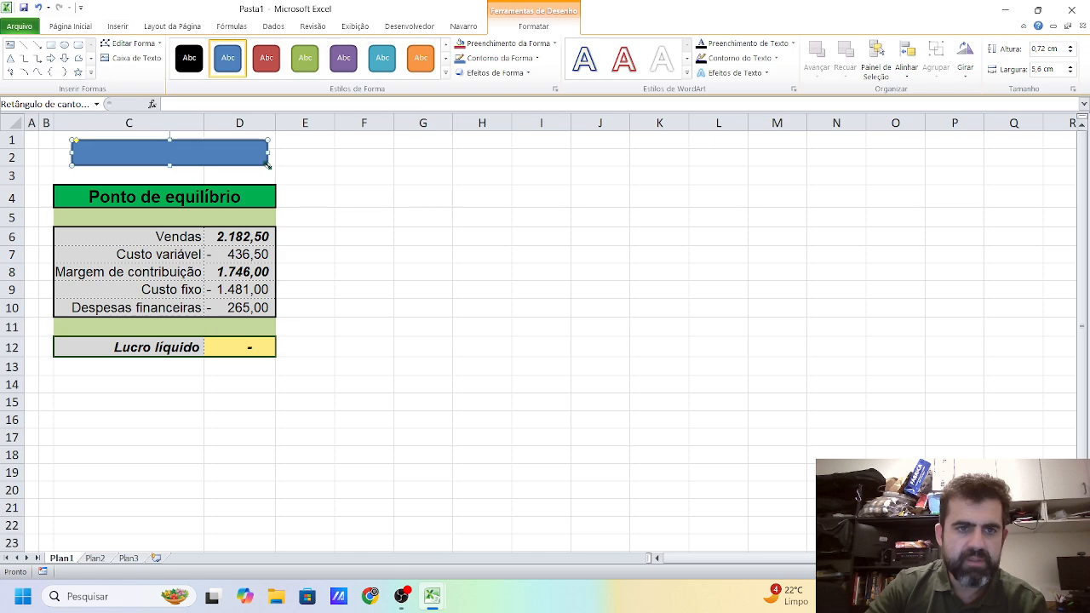
pyautogui.click(412, 181)
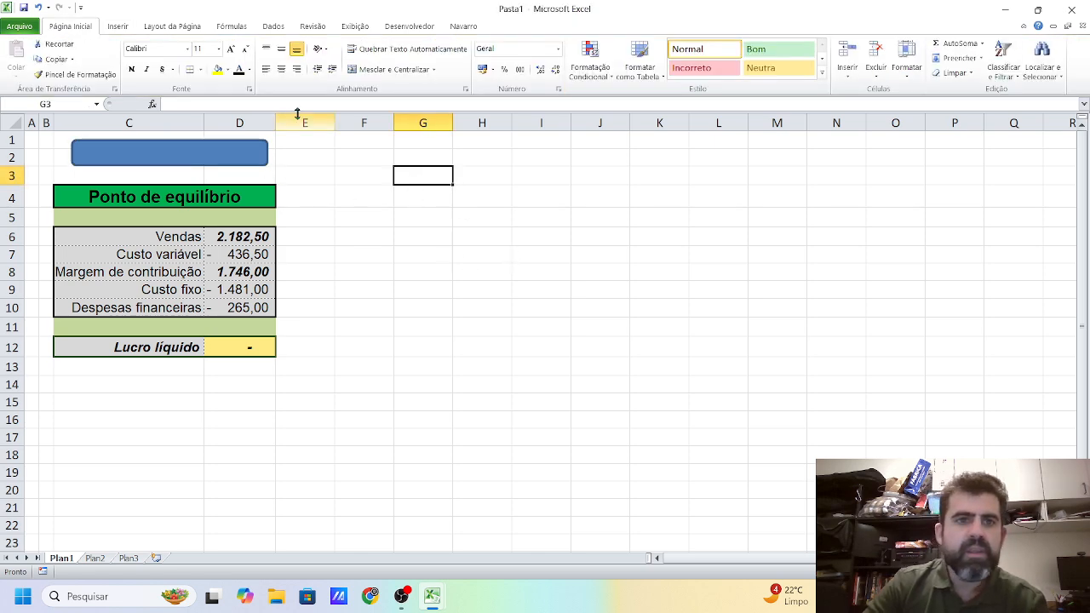
# Label the rounded rectangle with the text "Calcular ponto de equilíbrio".
pyautogui.click(188, 146)
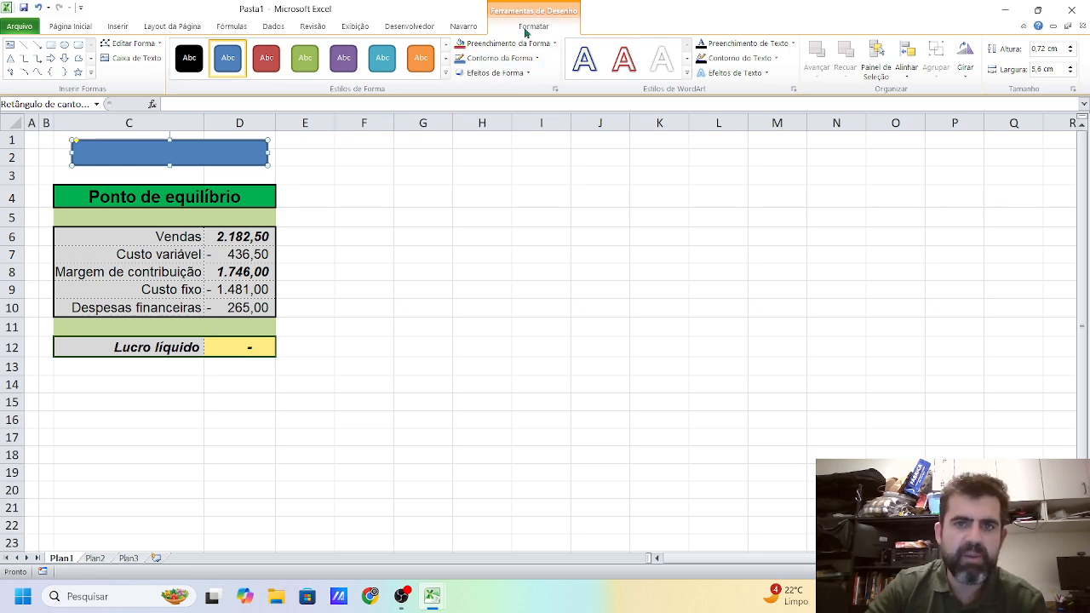
pyautogui.click(132, 58)
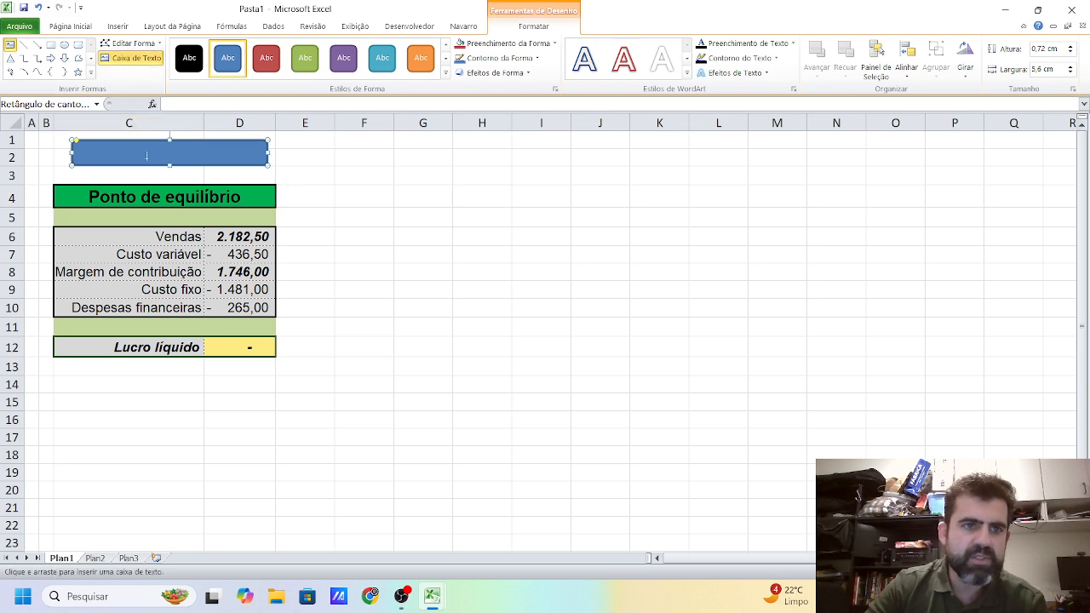
pyautogui.press('Escape')
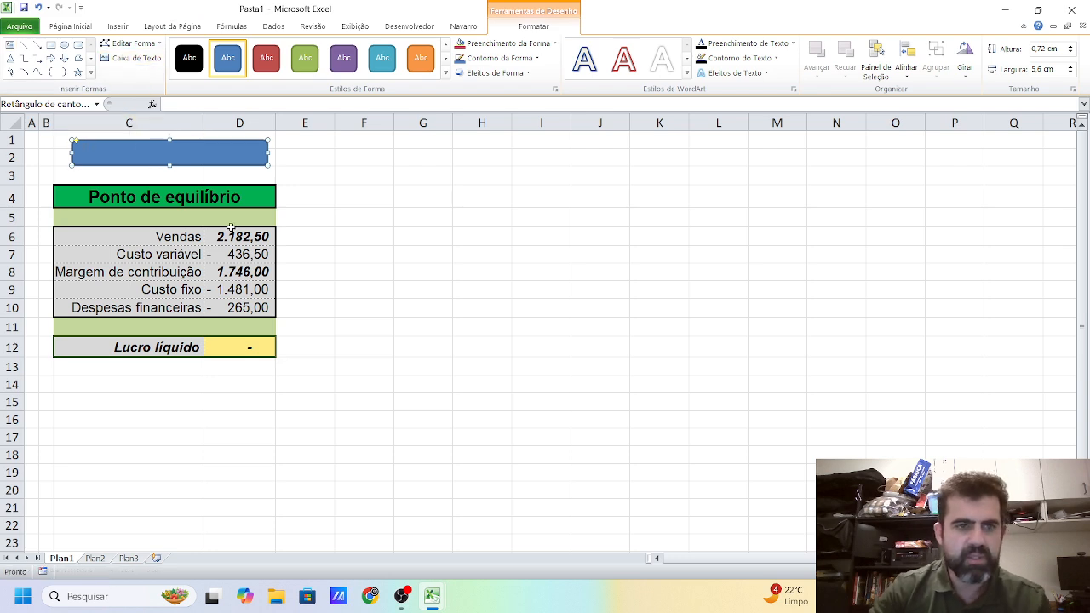
pyautogui.write('lcular p')
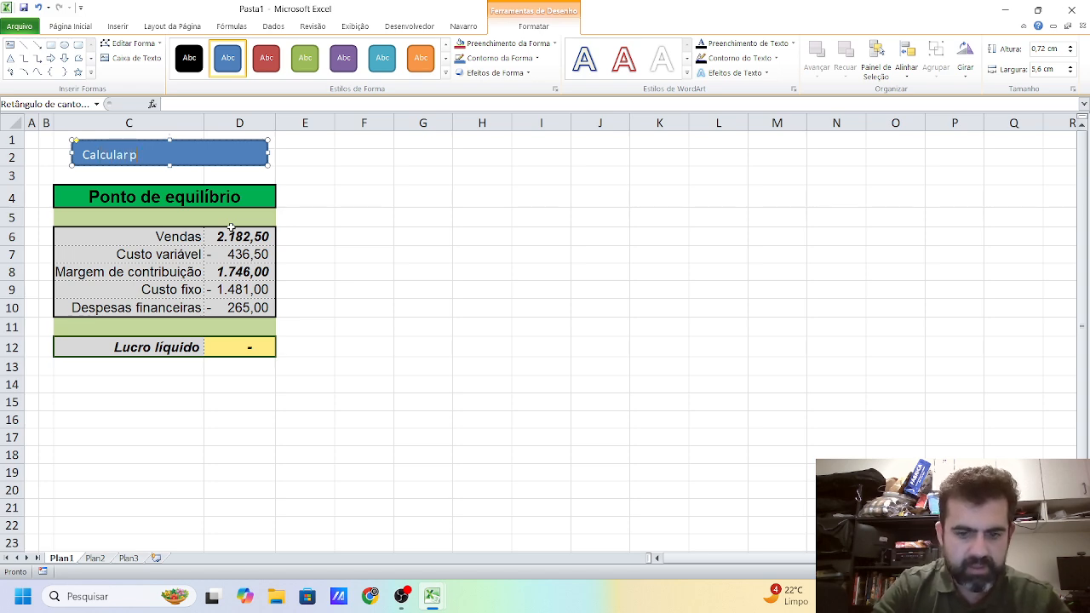
pyautogui.write('onto de equ')
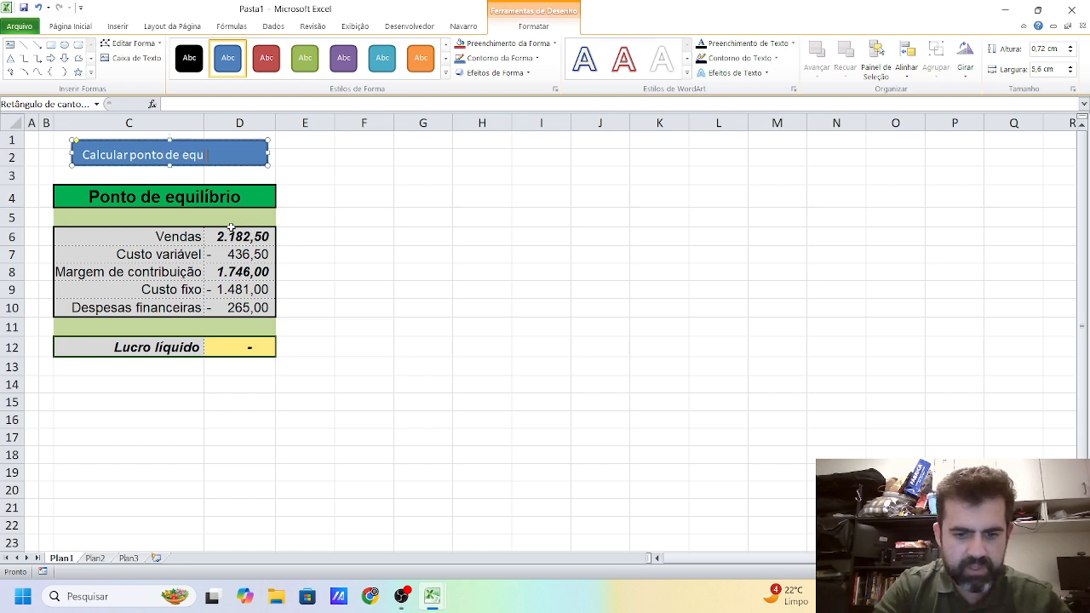
pyautogui.write('ilíbrio')
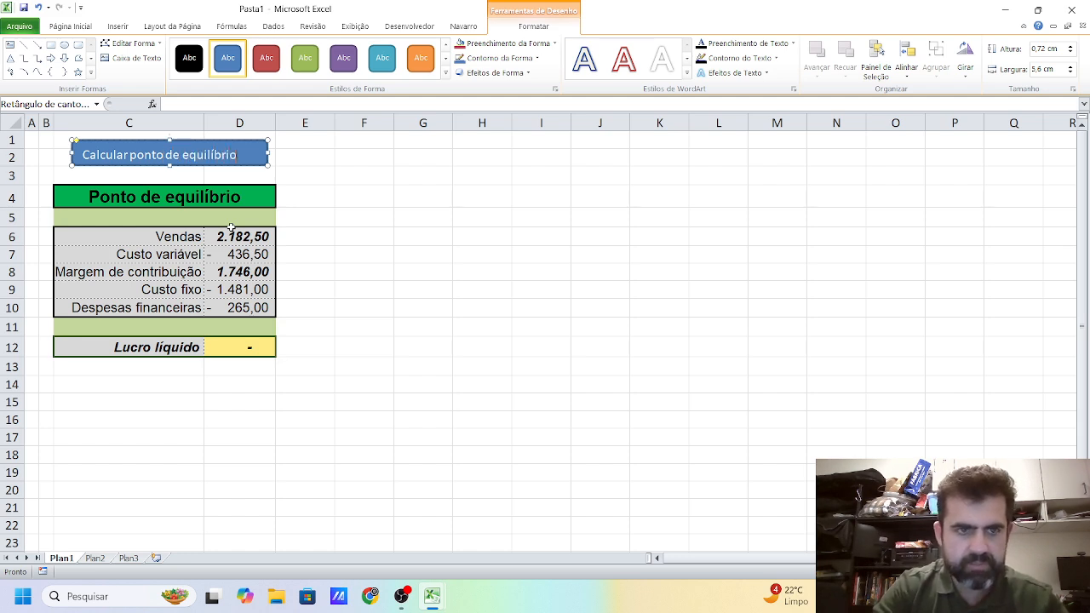
pyautogui.click(372, 231)
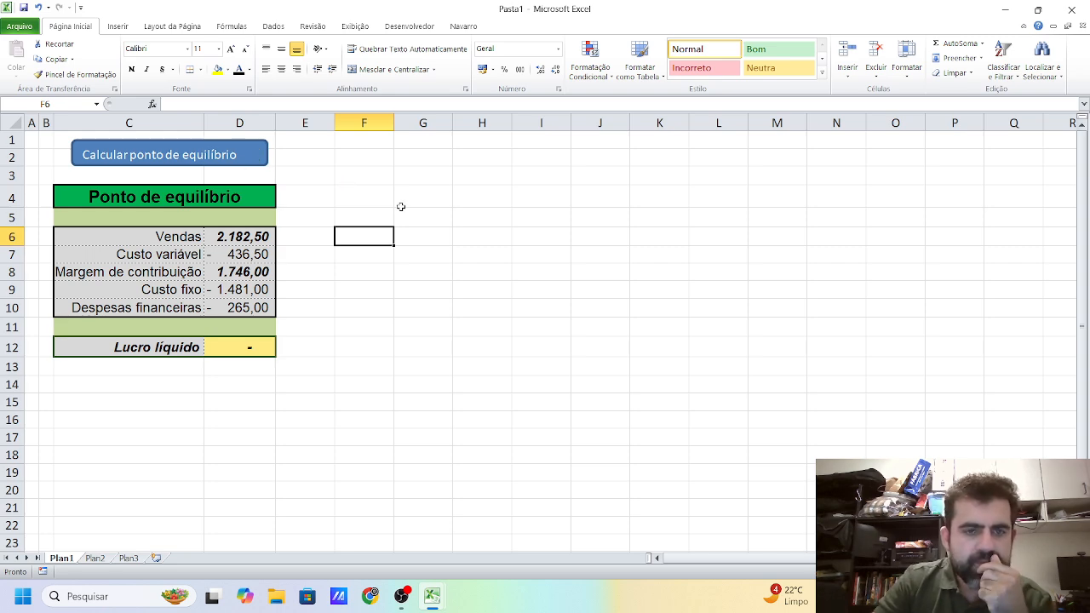
# Set Custo fixo in D9 to -1200 and Despesas financeiras in D10 to -300.
pyautogui.click(455, 269)
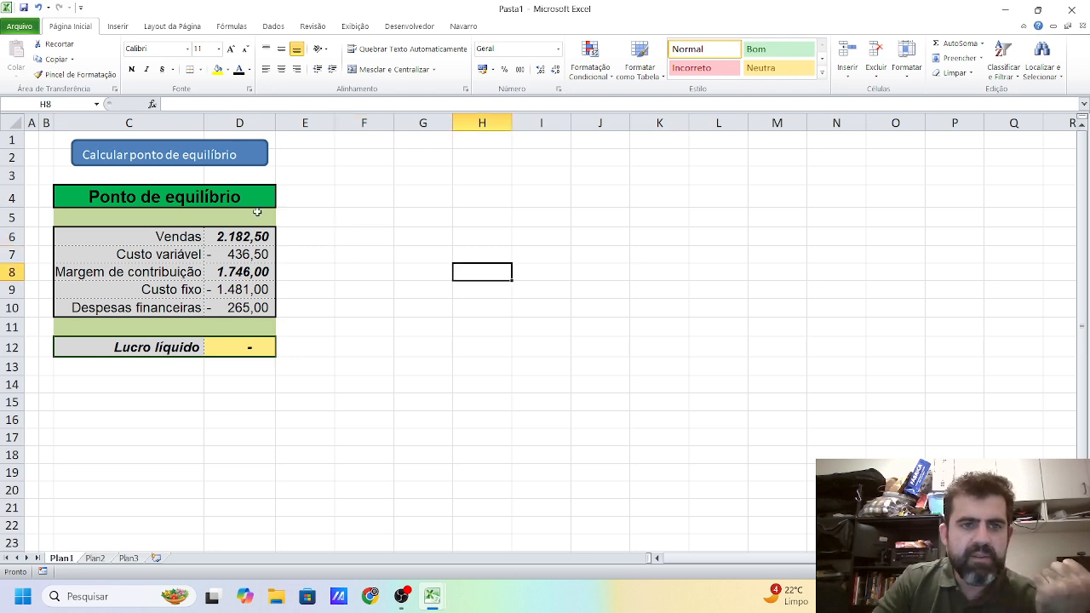
pyautogui.click(239, 256)
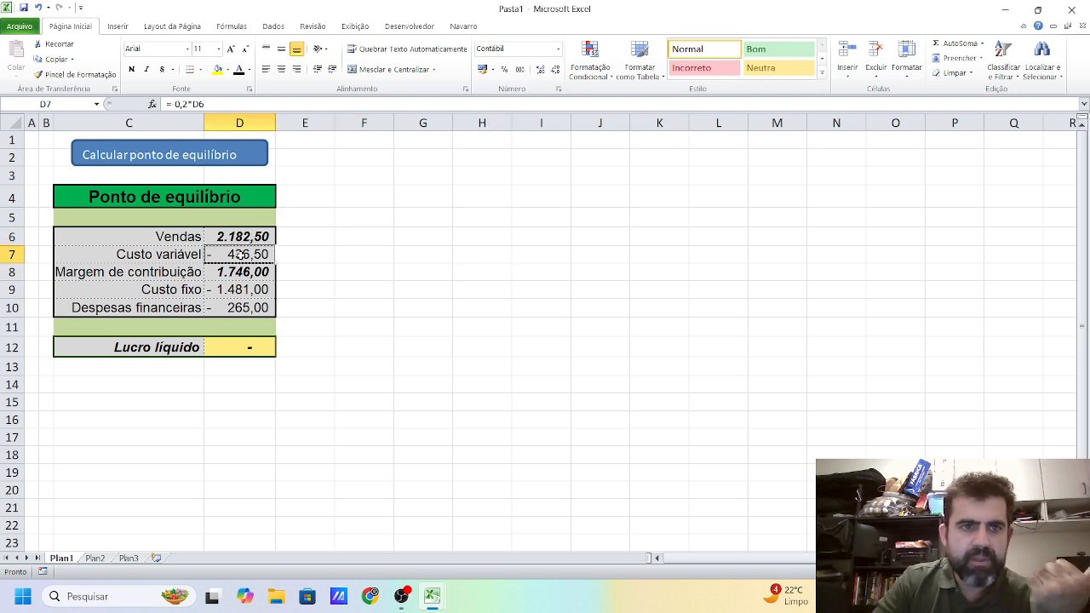
pyautogui.click(240, 272)
pyautogui.click(238, 289)
pyautogui.click(238, 304)
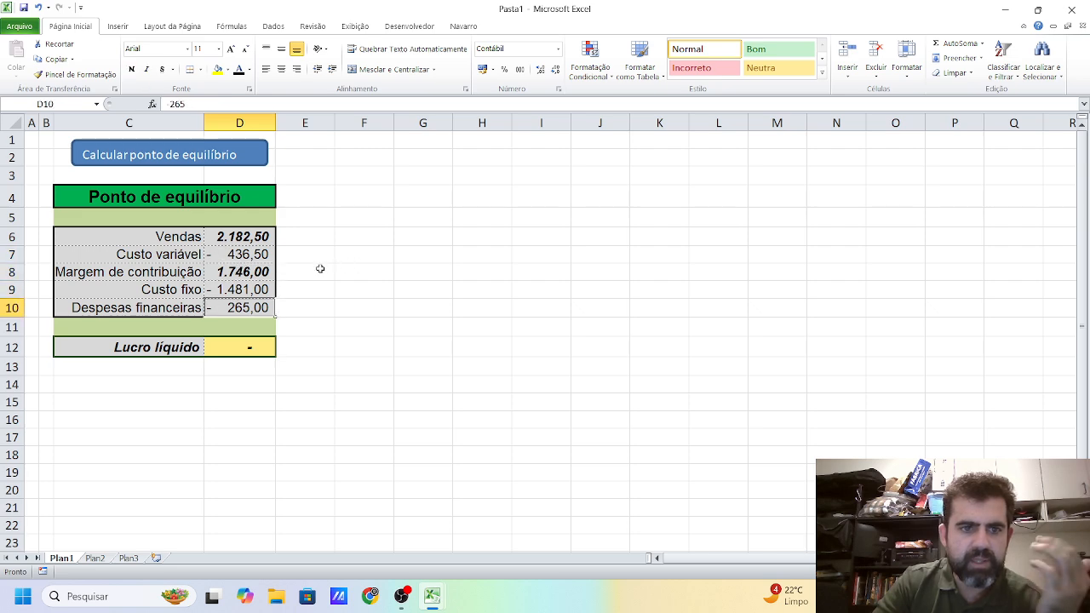
pyautogui.click(254, 292)
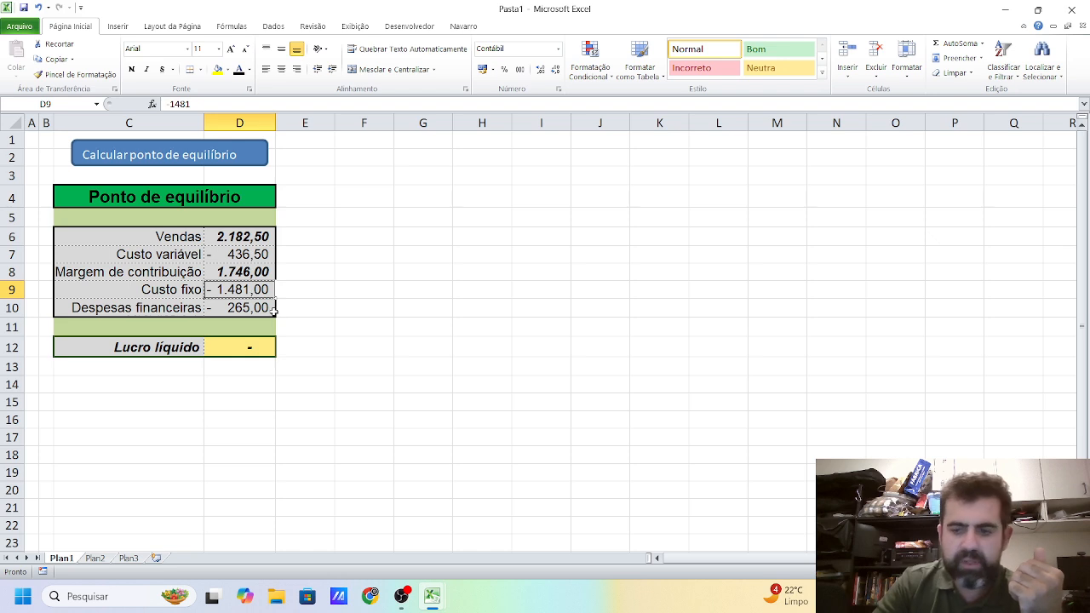
pyautogui.write('1200')
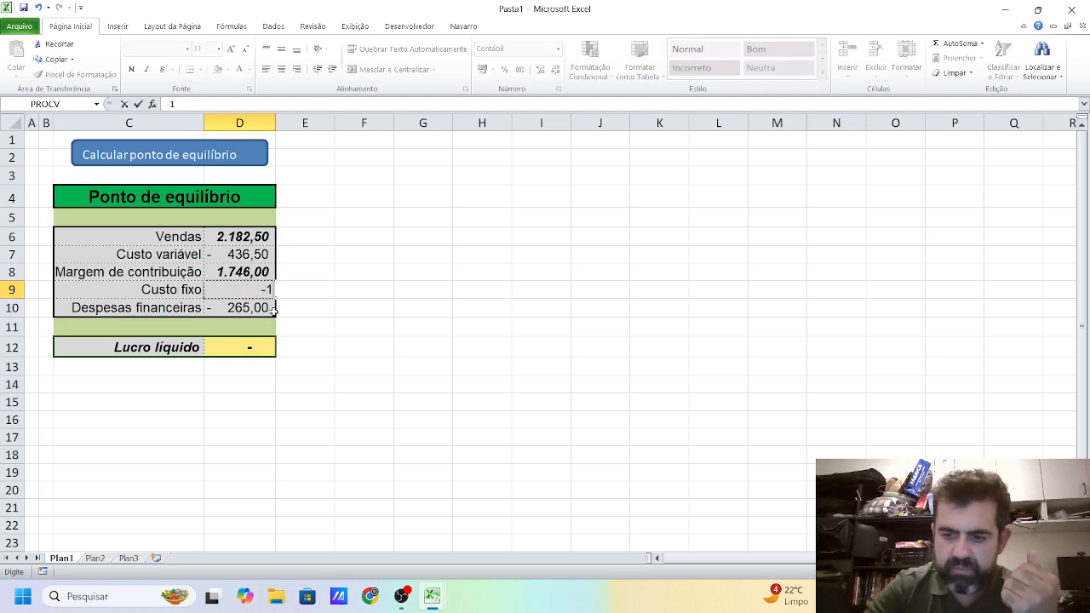
pyautogui.press('Return')
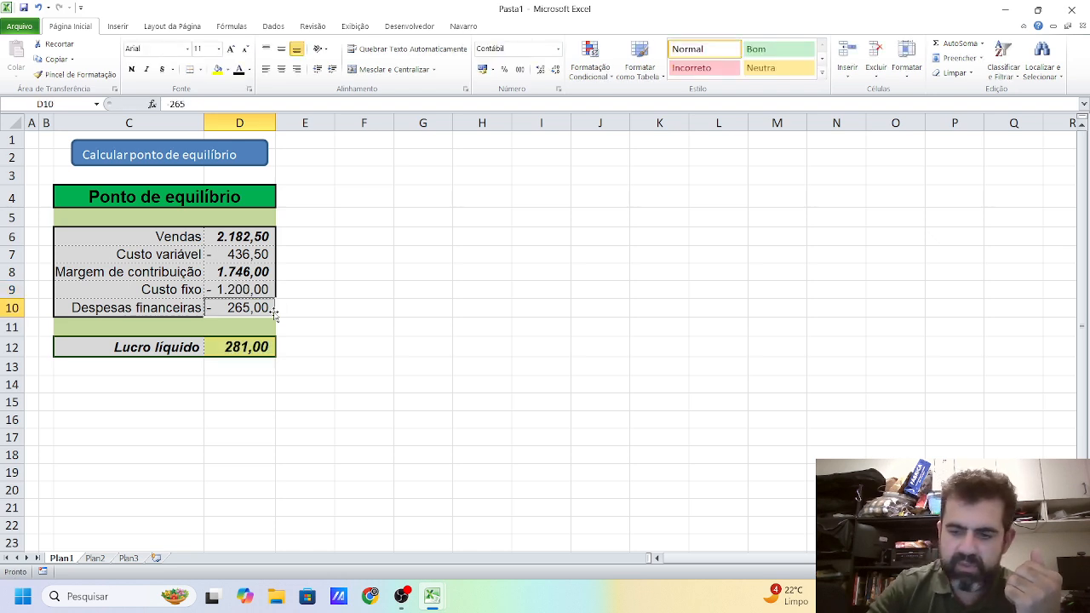
pyautogui.write('300')
pyautogui.press('Return')
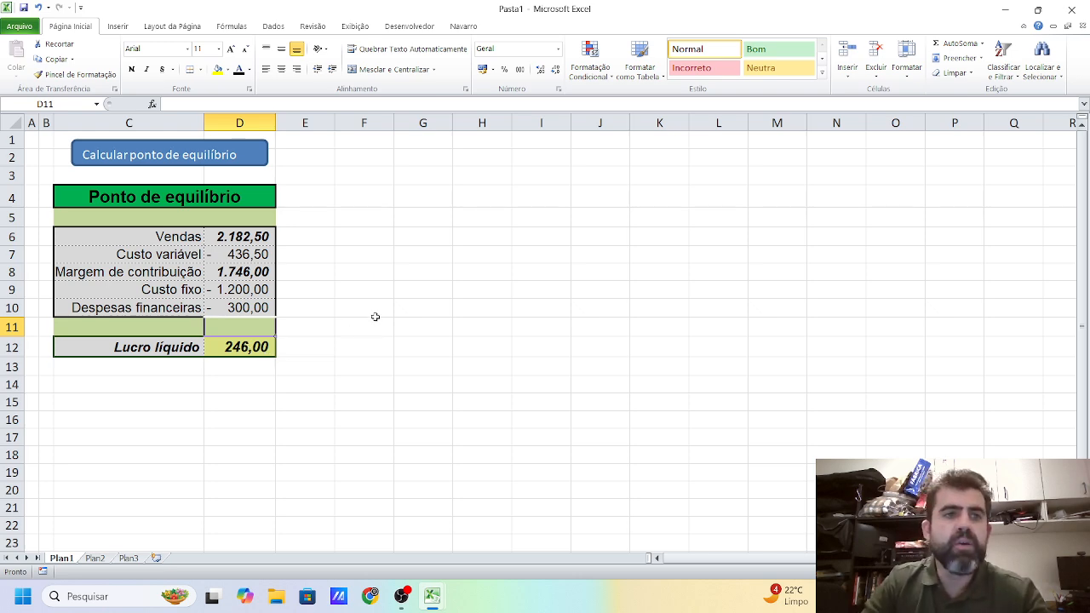
# Start recording a macro named nova_macro_ok, stored in this workbook, with cell F5 selected.
pyautogui.click(373, 216)
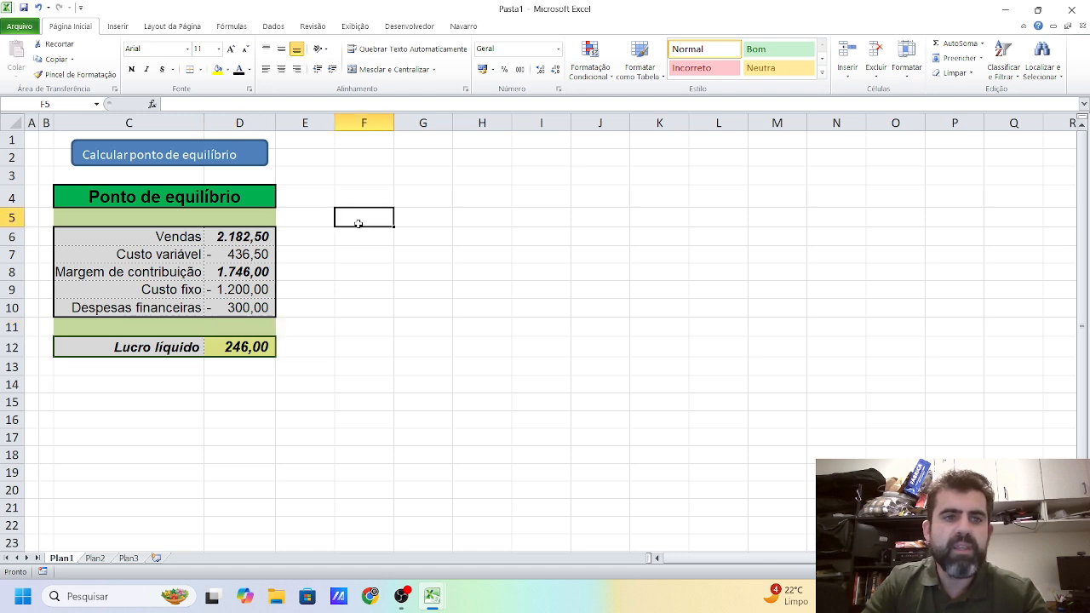
pyautogui.click(409, 26)
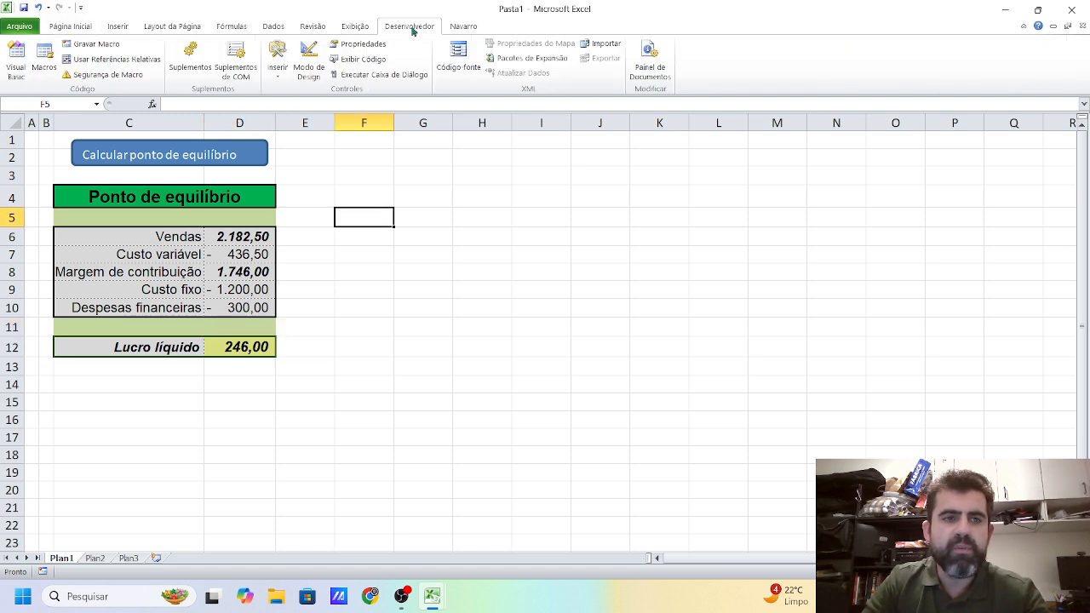
pyautogui.click(96, 42)
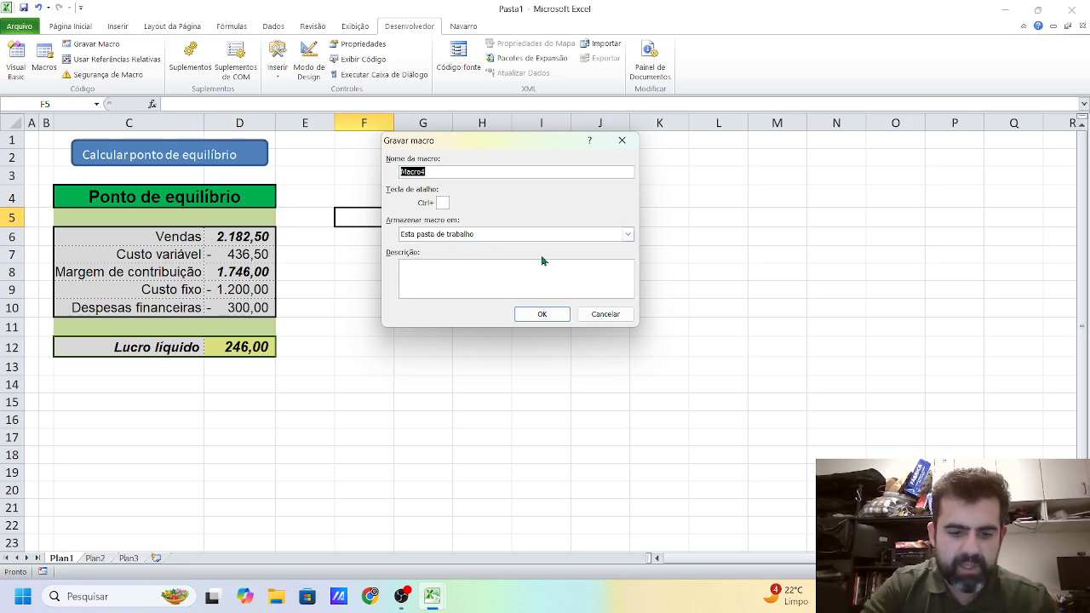
pyautogui.write('nova_m')
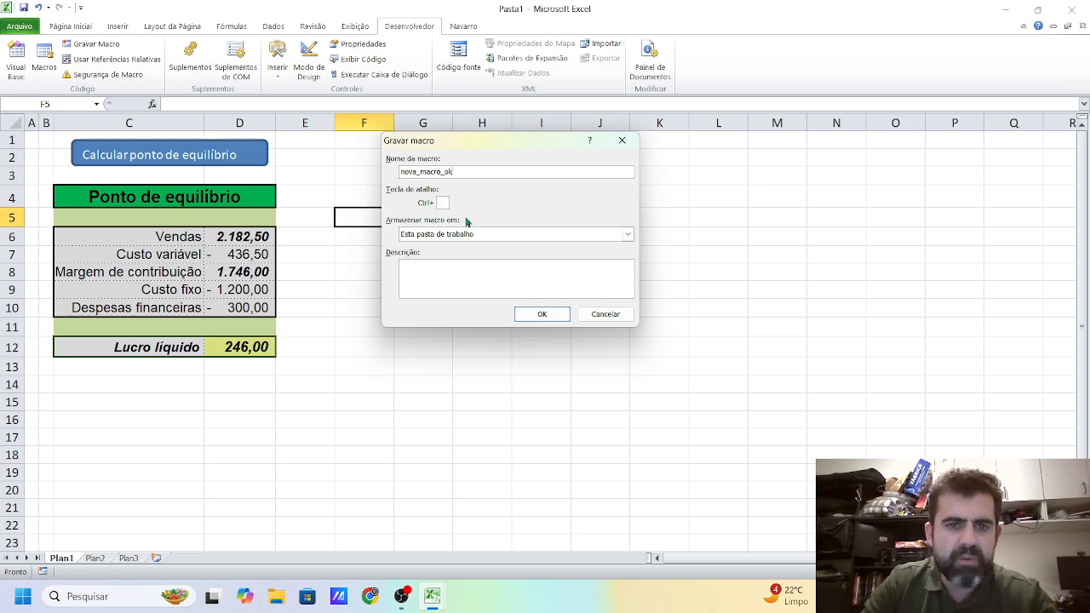
pyautogui.click(550, 316)
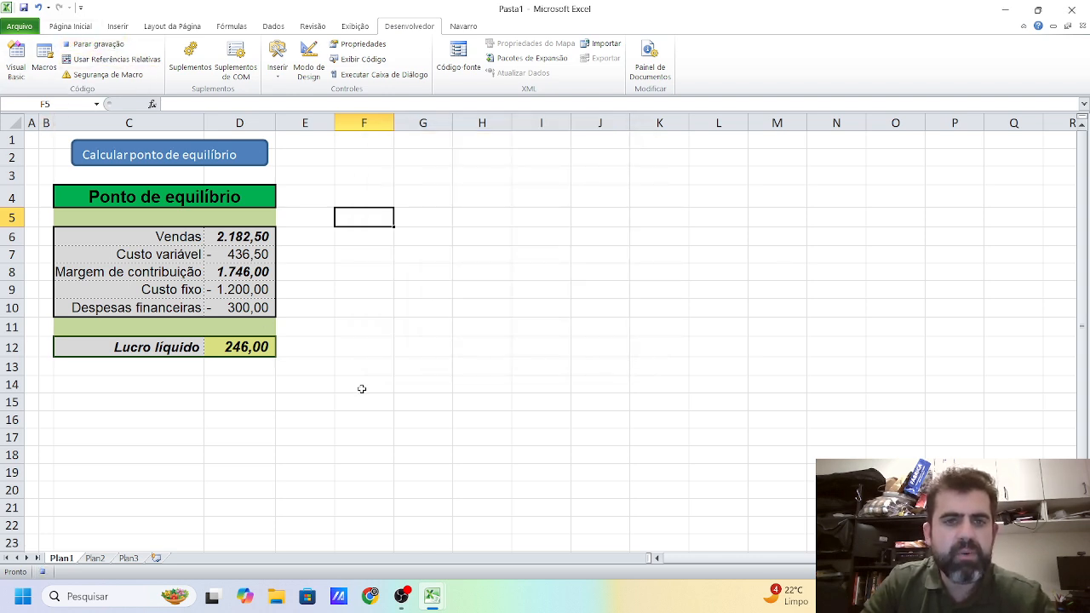
# Run Goal Seek to bring Lucro líquido in D12 to 0 by changing Vendas in D6, and keep the solution.
pyautogui.click(280, 30)
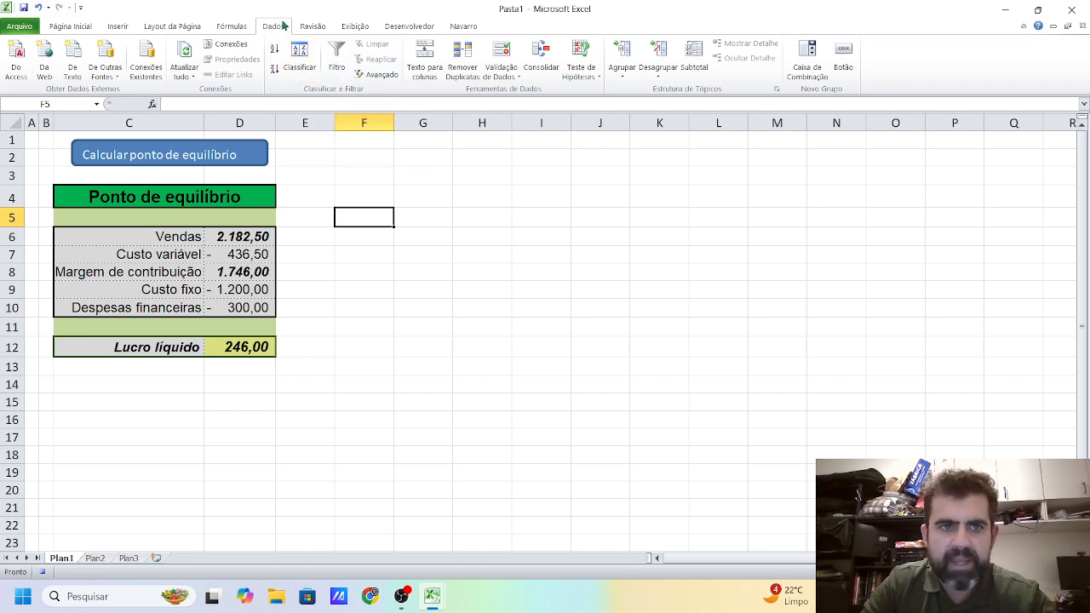
pyautogui.click(584, 81)
pyautogui.click(590, 108)
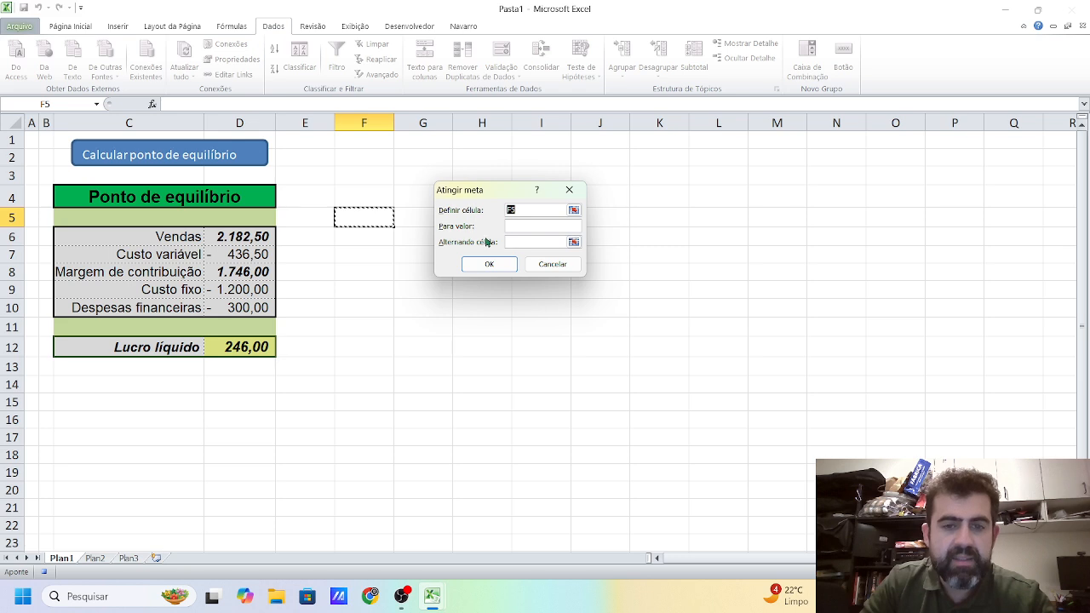
pyautogui.click(246, 347)
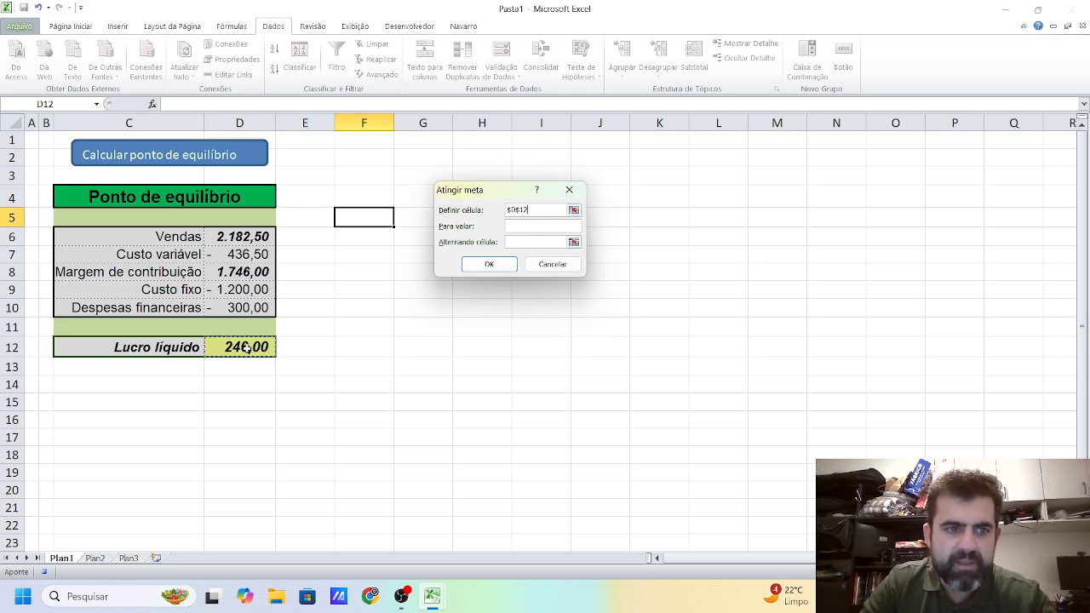
pyautogui.click(547, 225)
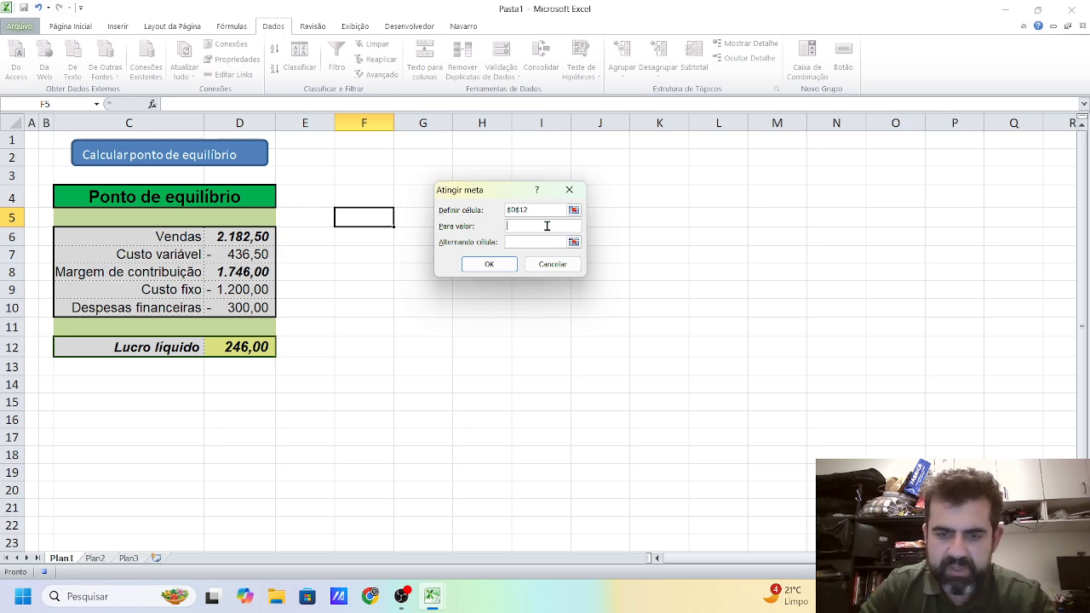
pyautogui.click(538, 241)
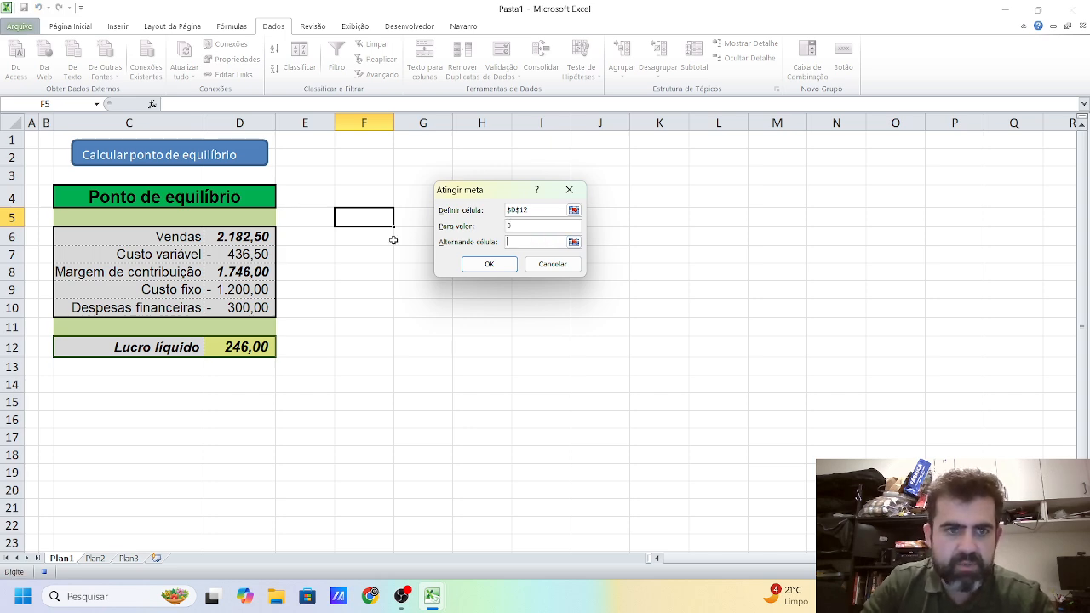
pyautogui.click(249, 237)
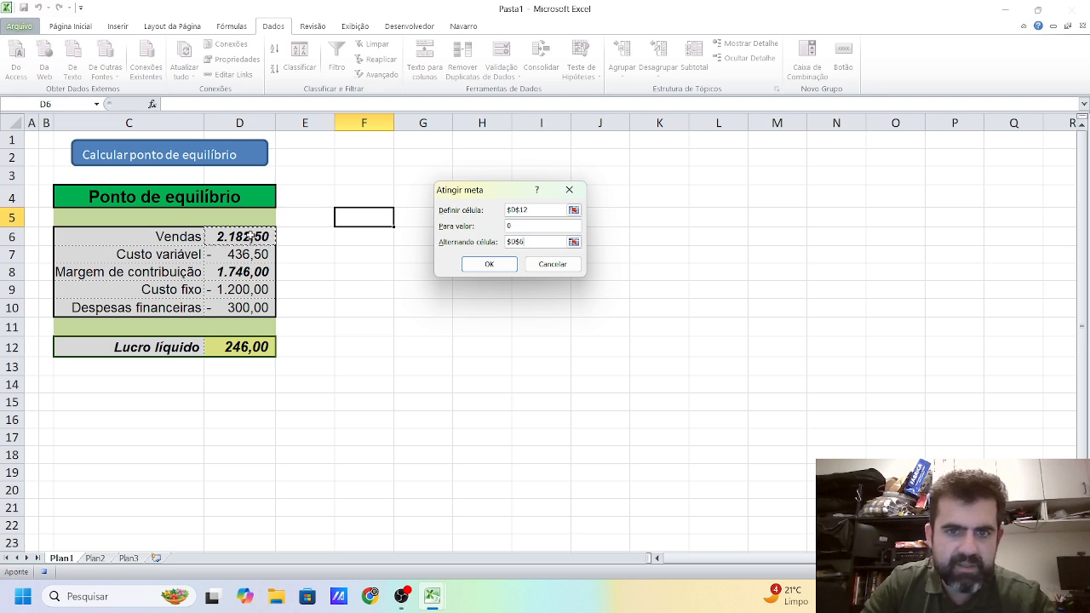
pyautogui.click(498, 265)
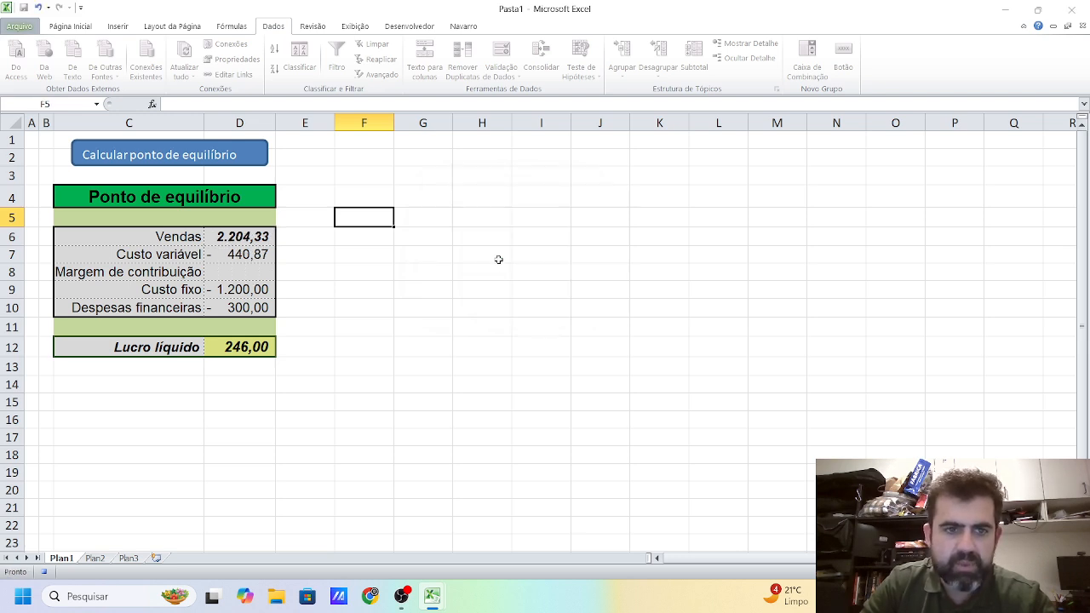
pyautogui.click(527, 265)
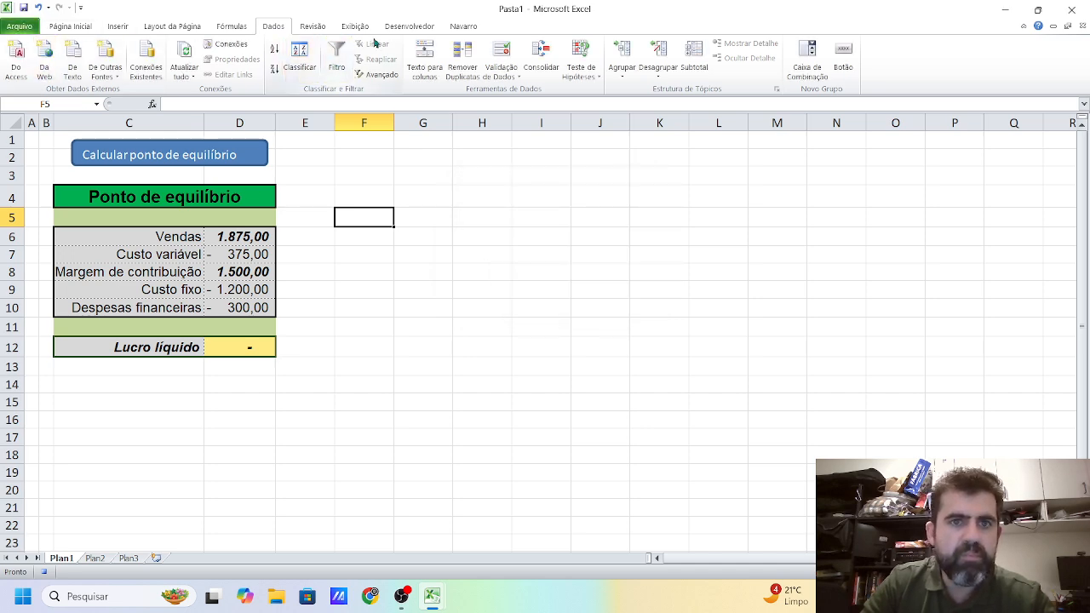
# Stop the macro recording and assign nova_macro_ok to the rounded "Calcular ponto de equilíbrio" shape.
pyautogui.click(399, 30)
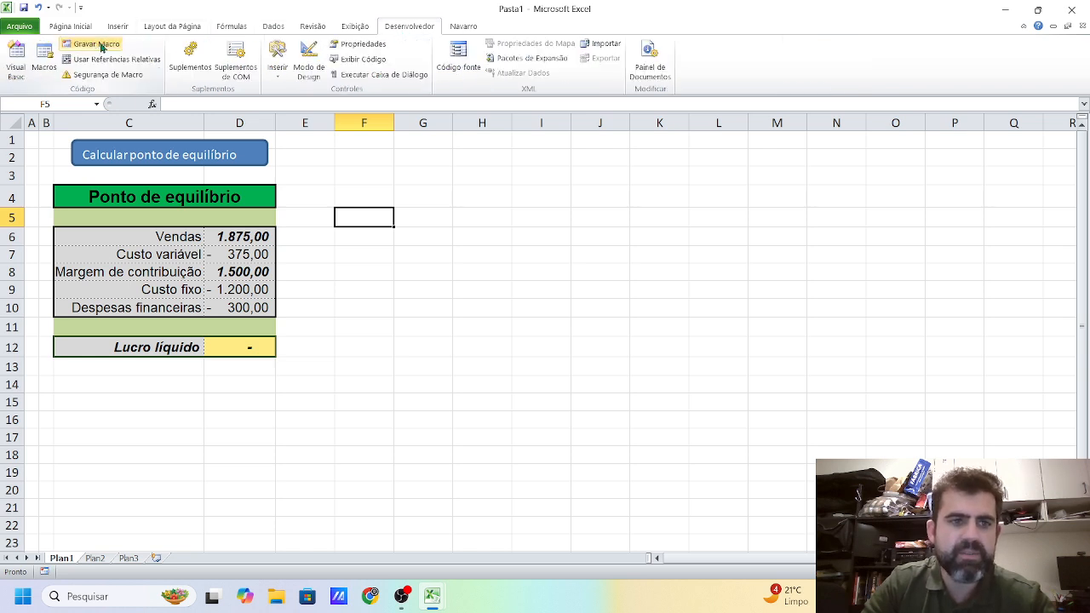
pyautogui.click(402, 290)
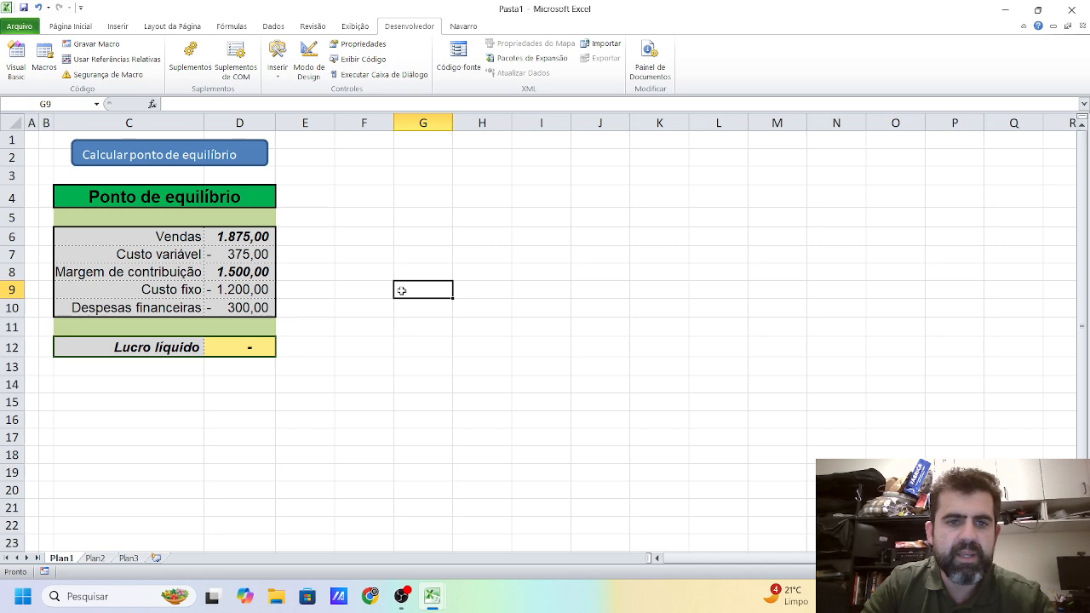
pyautogui.rightClick(241, 165)
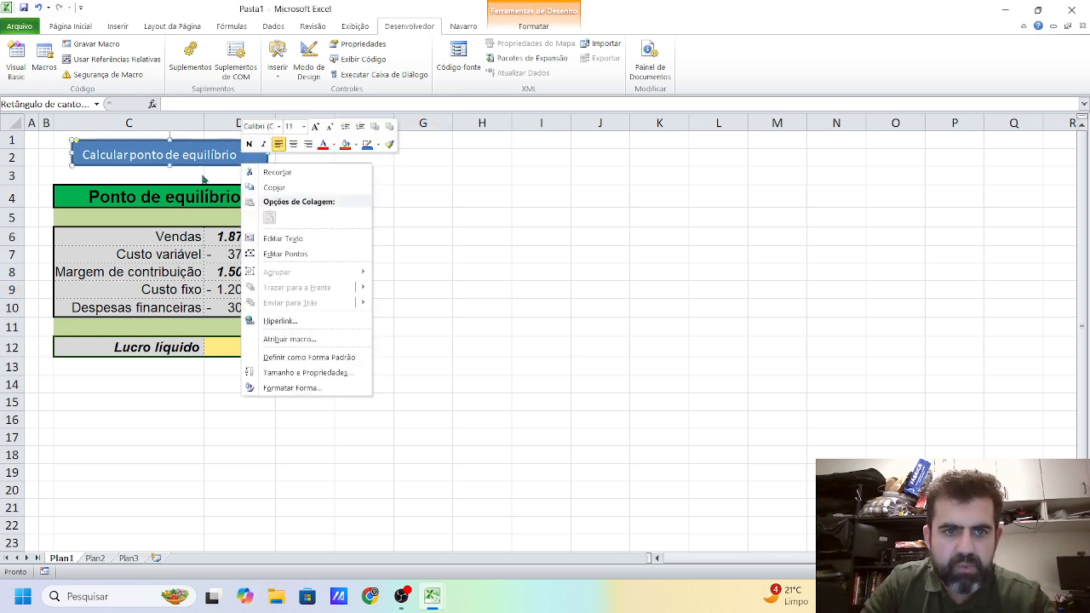
pyautogui.click(290, 338)
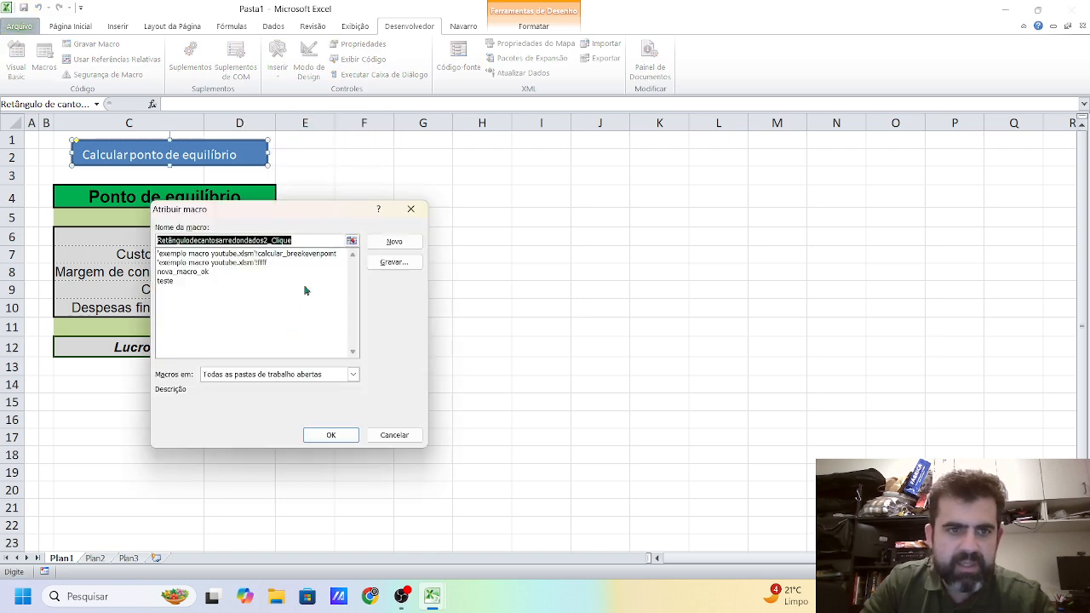
pyautogui.click(184, 272)
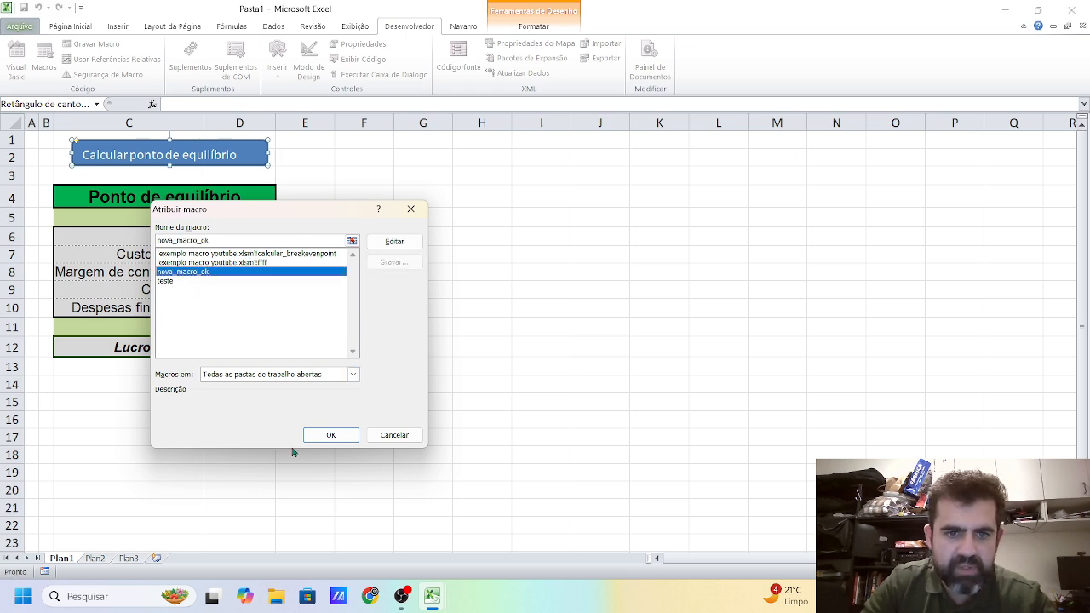
pyautogui.click(324, 436)
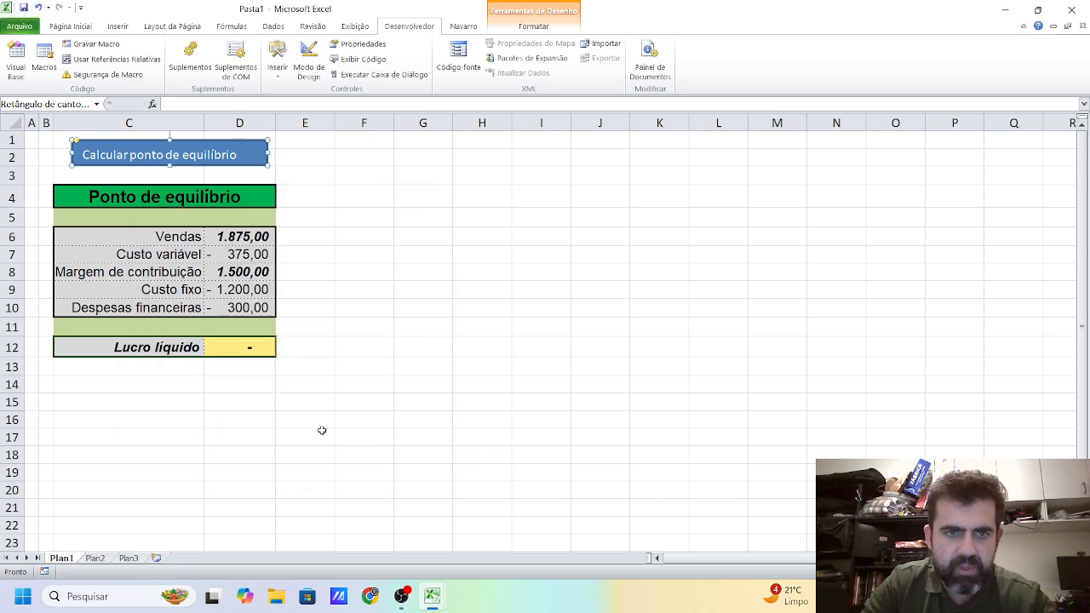
pyautogui.click(415, 274)
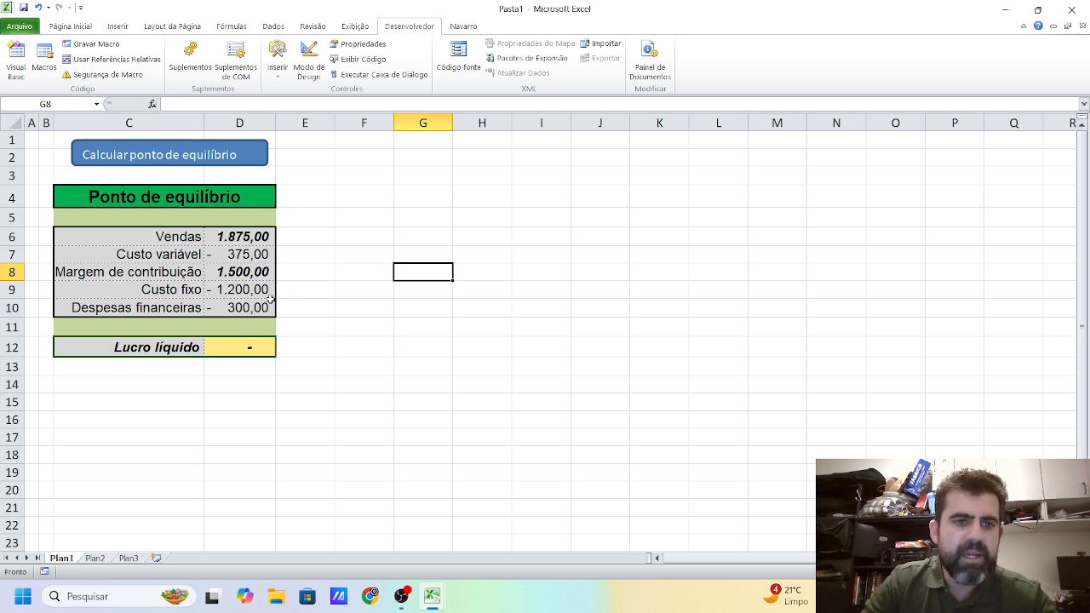
# Set Vendas in D6 to the test value 66778.
pyautogui.click(246, 290)
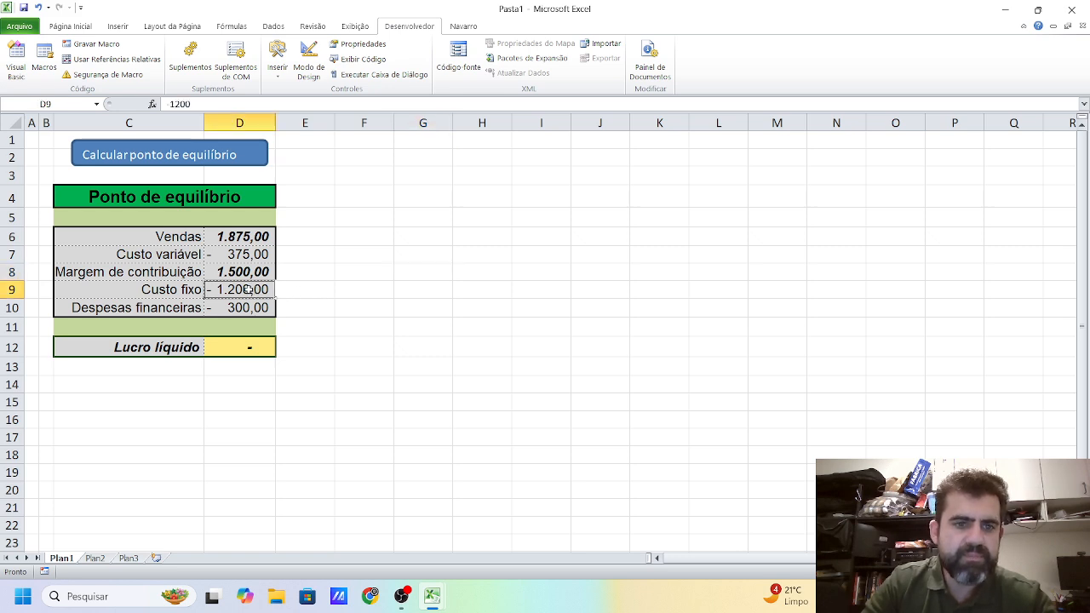
pyautogui.click(244, 235)
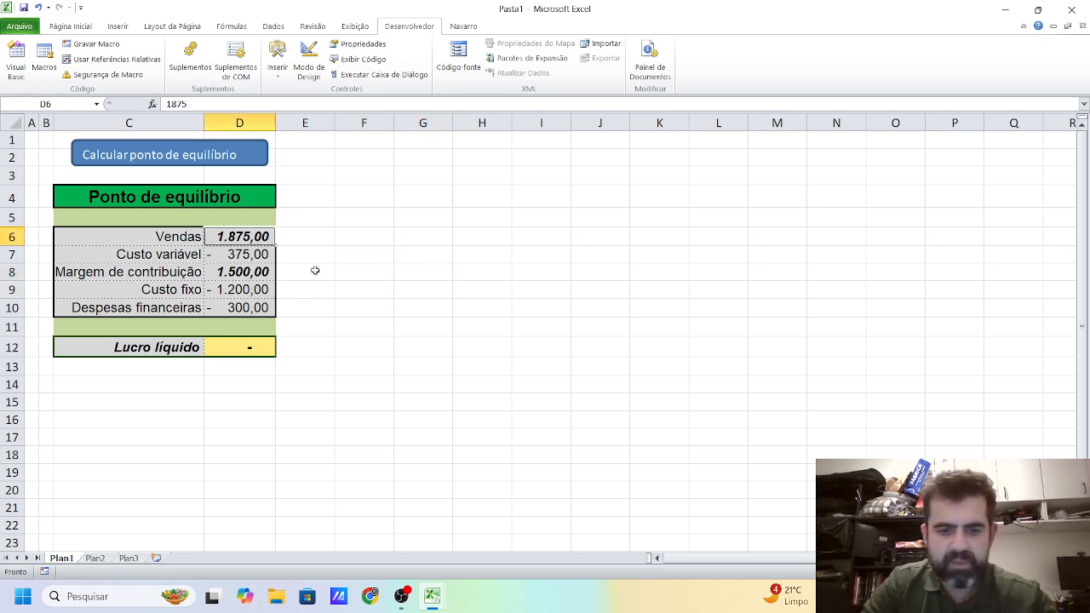
pyautogui.write('66.778')
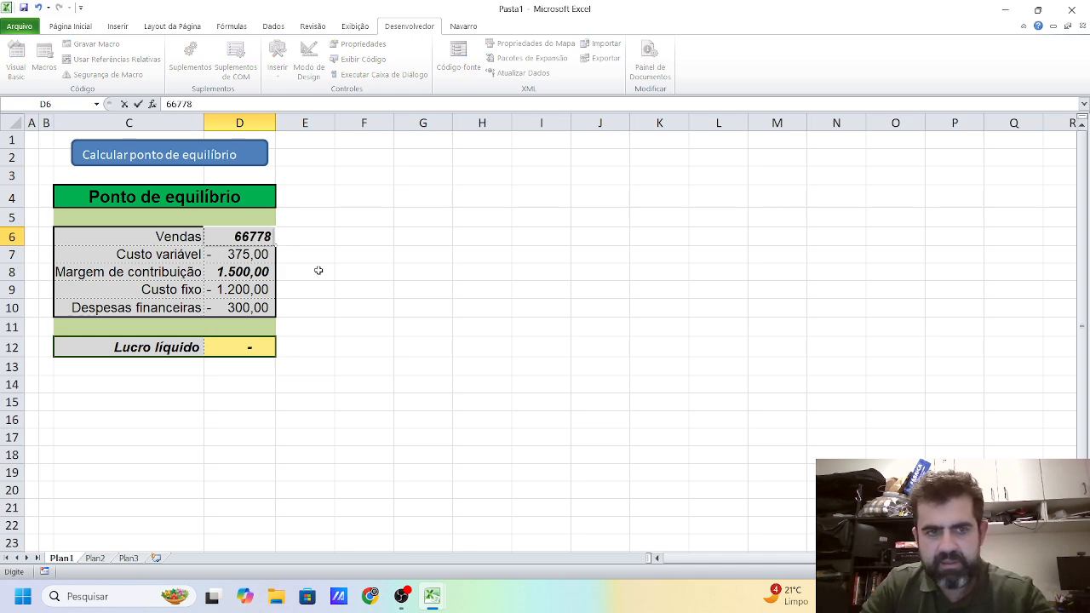
pyautogui.click(315, 270)
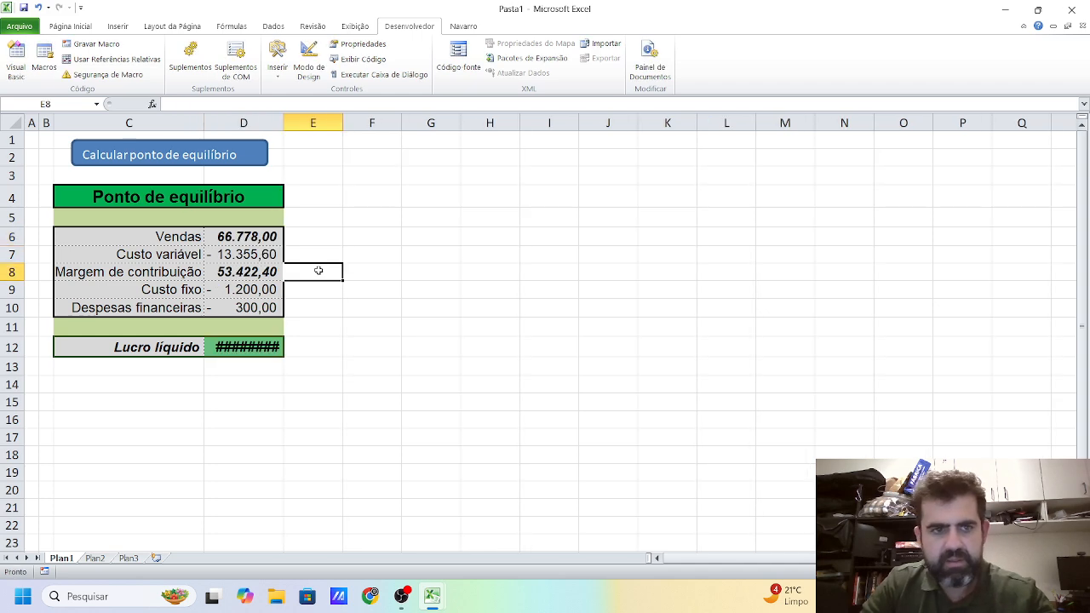
# Autofit the width of column D and run the macro from the "Calcular ponto de equilíbrio" shape.
pyautogui.doubleClick(284, 123)
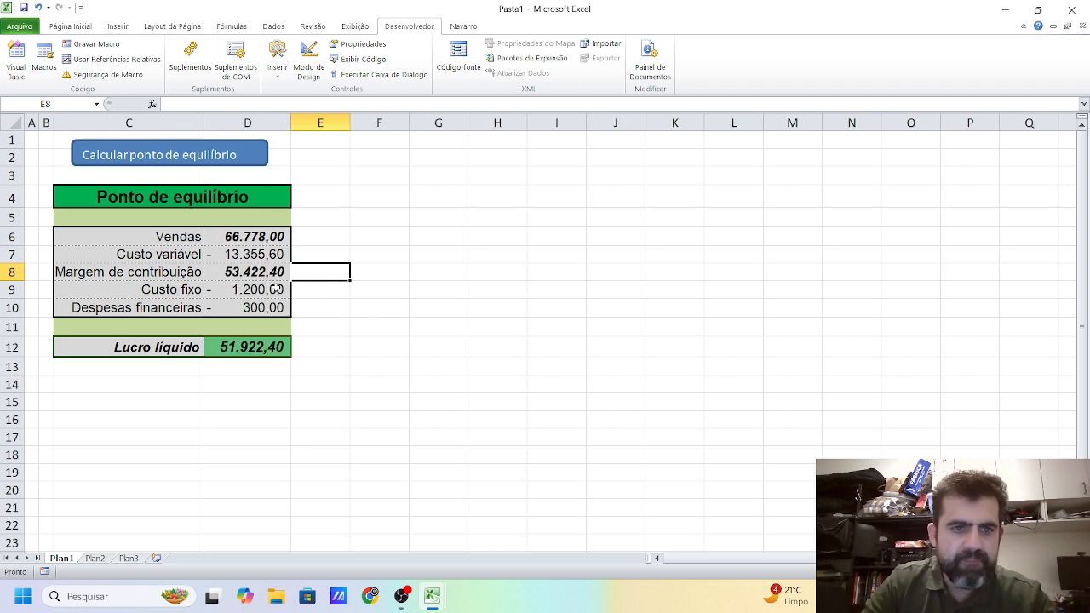
pyautogui.click(182, 160)
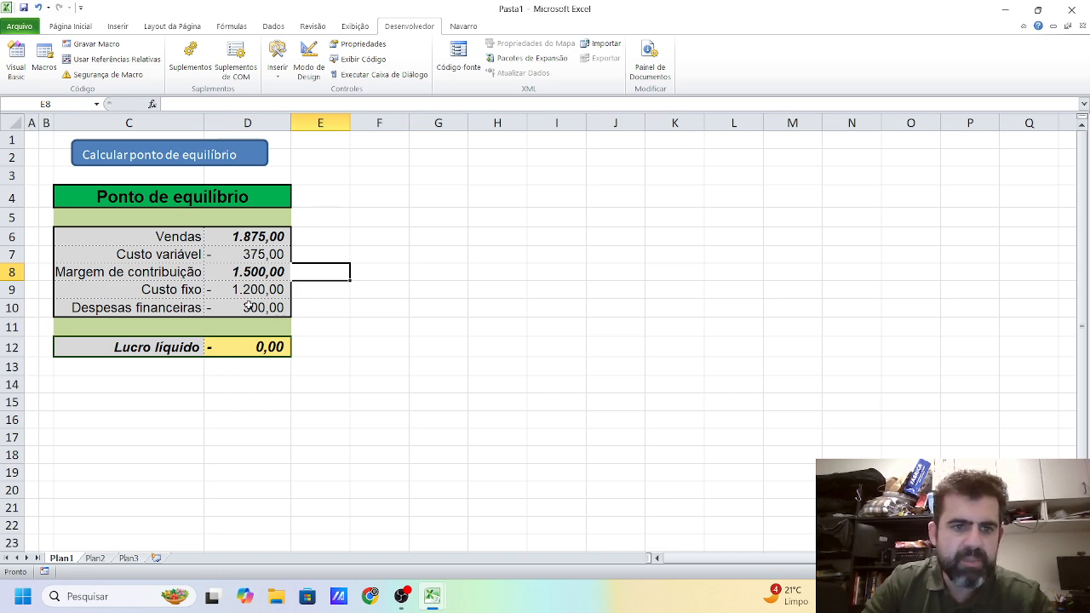
# Set Despesas financeiras in D10 to -150.
pyautogui.click(248, 306)
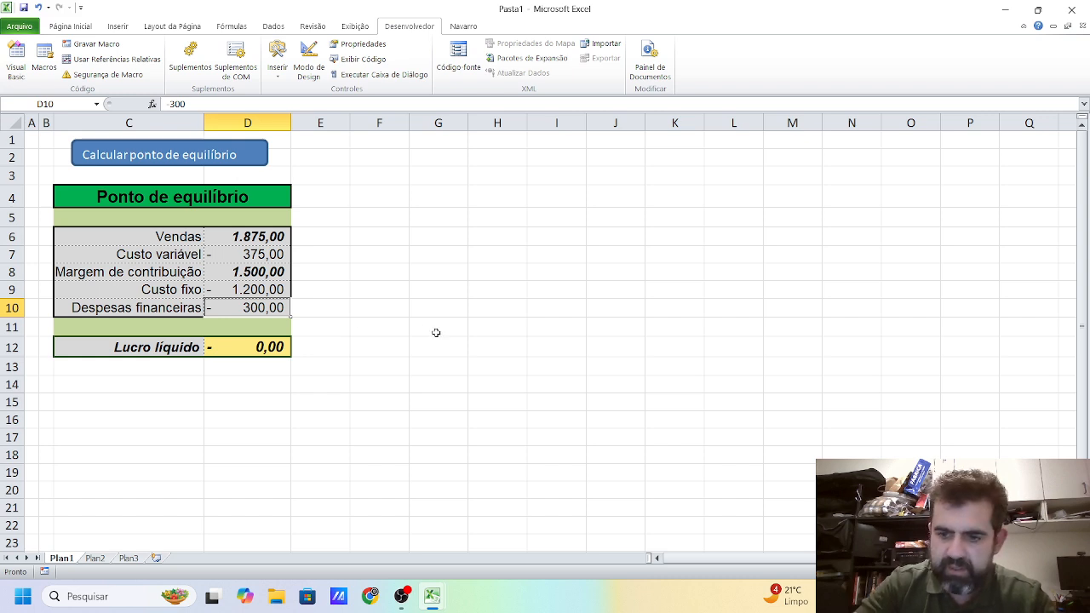
pyautogui.press('BackSpace')
pyautogui.write('150')
pyautogui.press('Return')
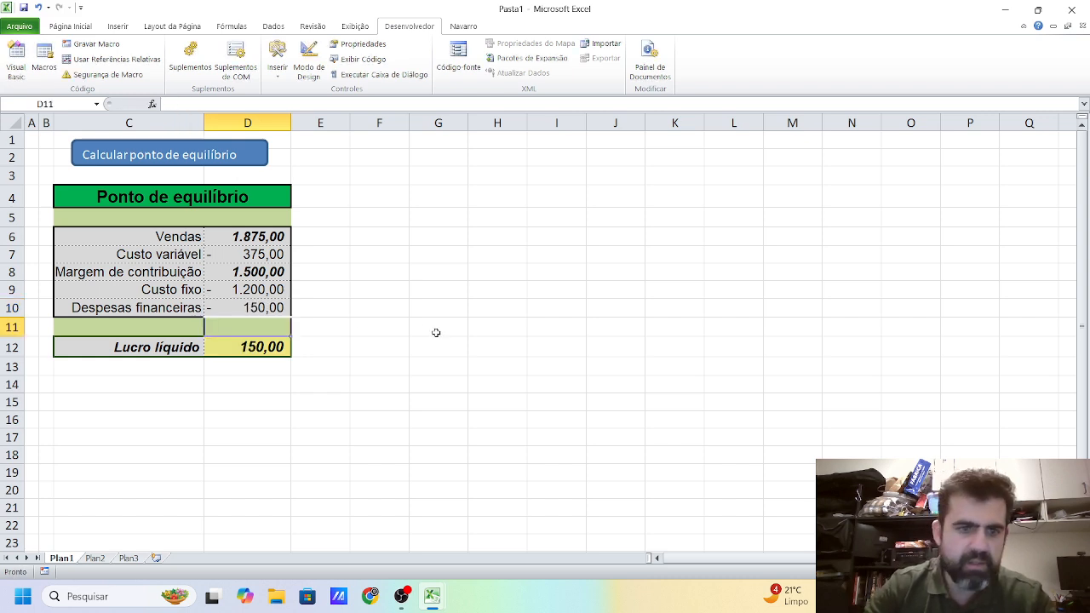
# Set Custo fixo in D9 to -3200.
pyautogui.press('Up')
pyautogui.press('Up')
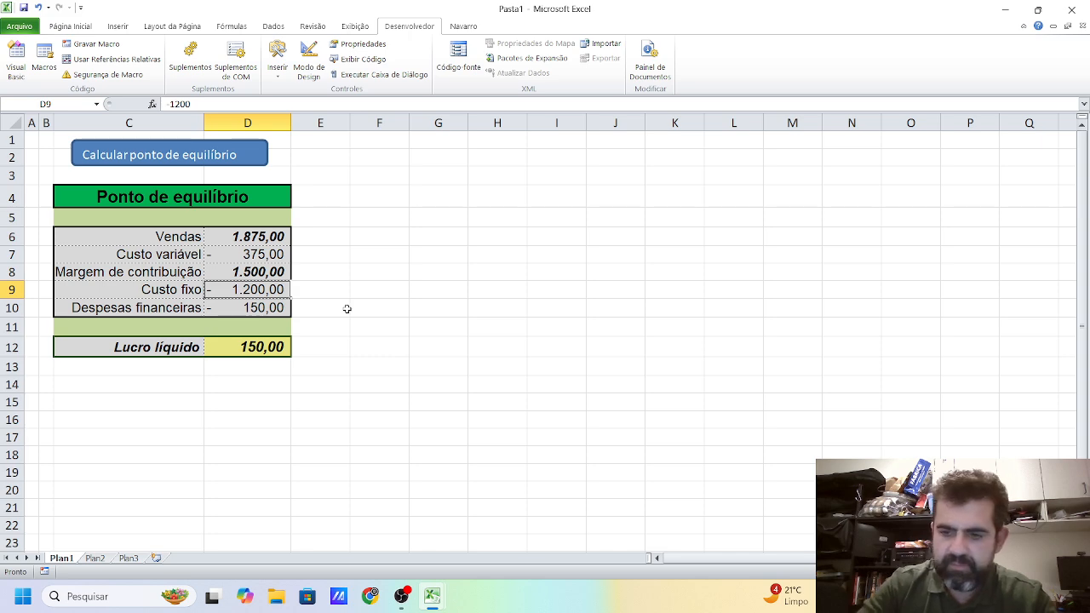
pyautogui.press('BackSpace')
pyautogui.write('-32000')
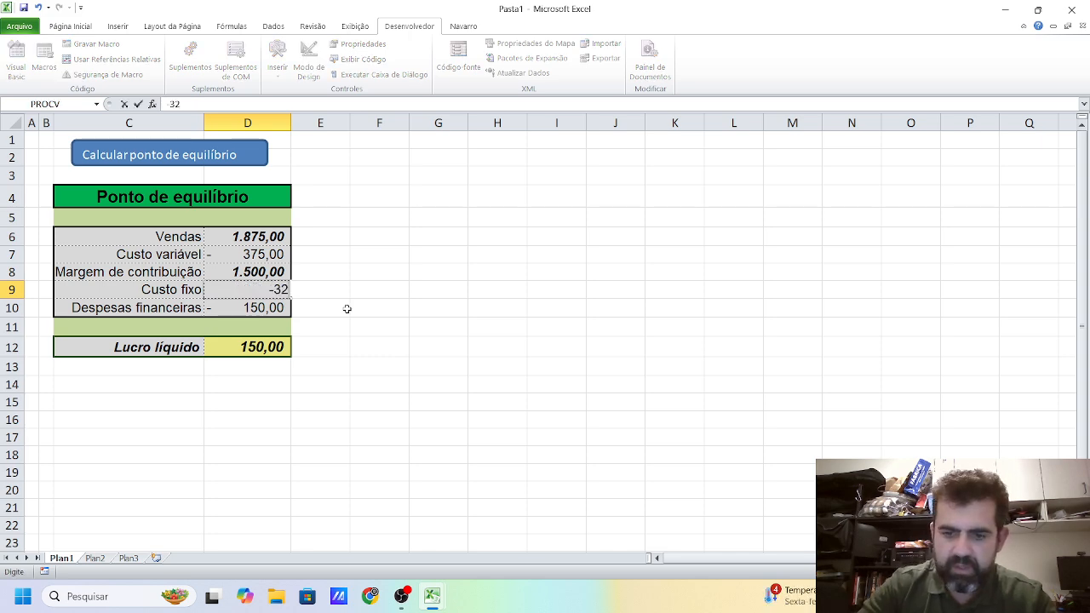
pyautogui.press('BackSpace')
pyautogui.press('BackSpace')
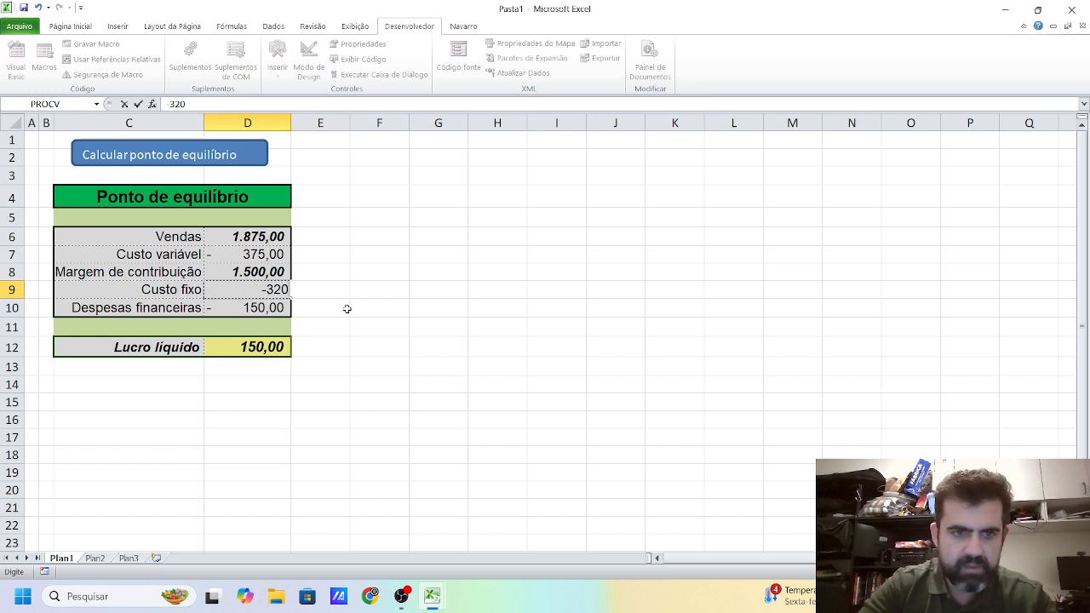
pyautogui.write('0')
pyautogui.press('Return')
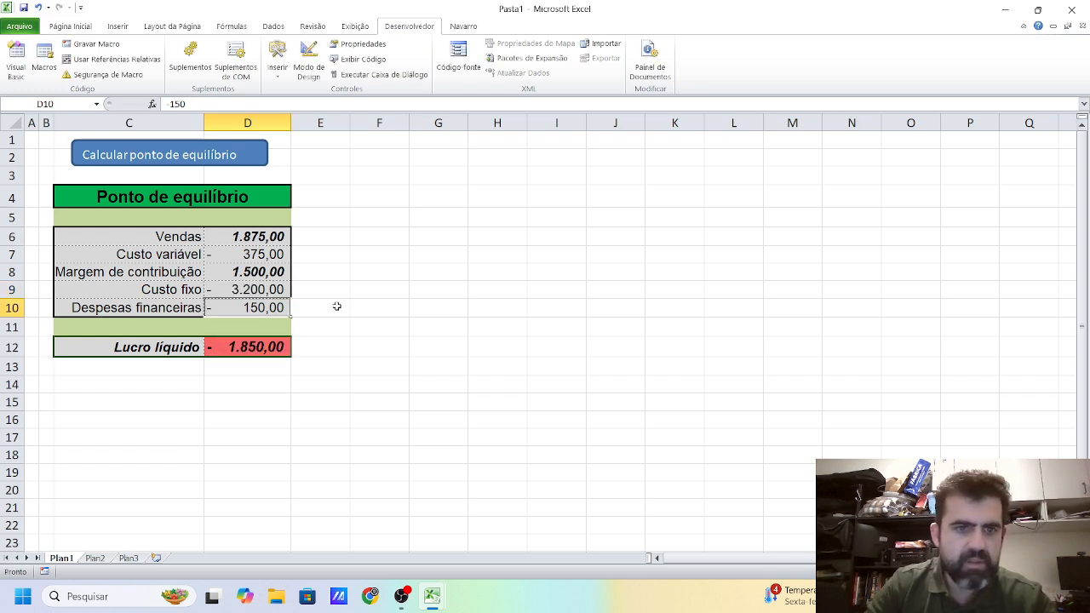
# Set Vendas in D6 to 1000 and run the macro from the "Calcular ponto de equilíbrio" shape to recalculate the break-even.
pyautogui.click(215, 236)
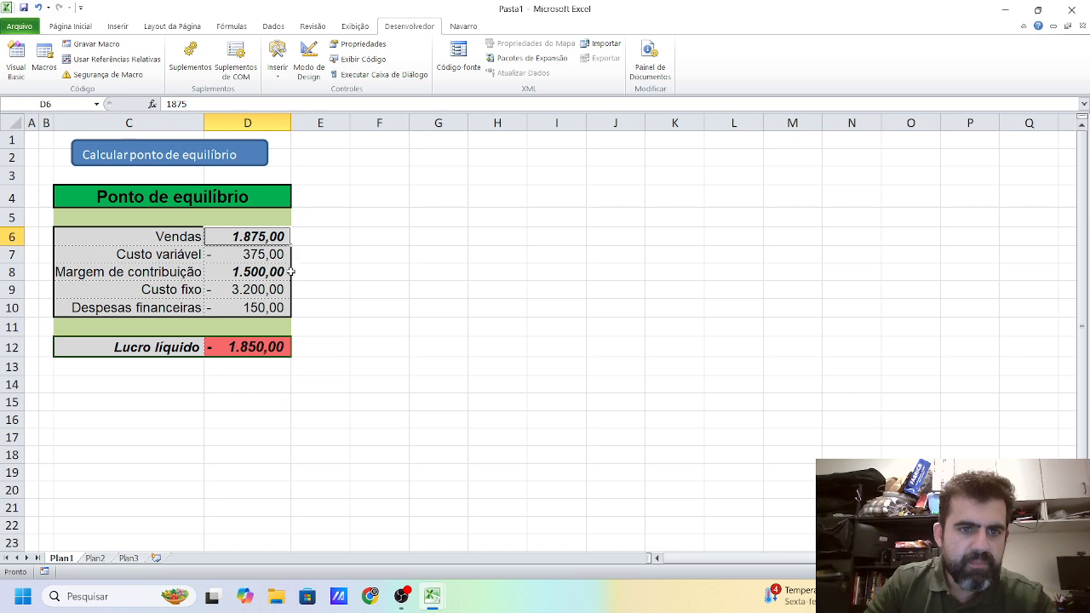
pyautogui.write('1000')
pyautogui.press('Return')
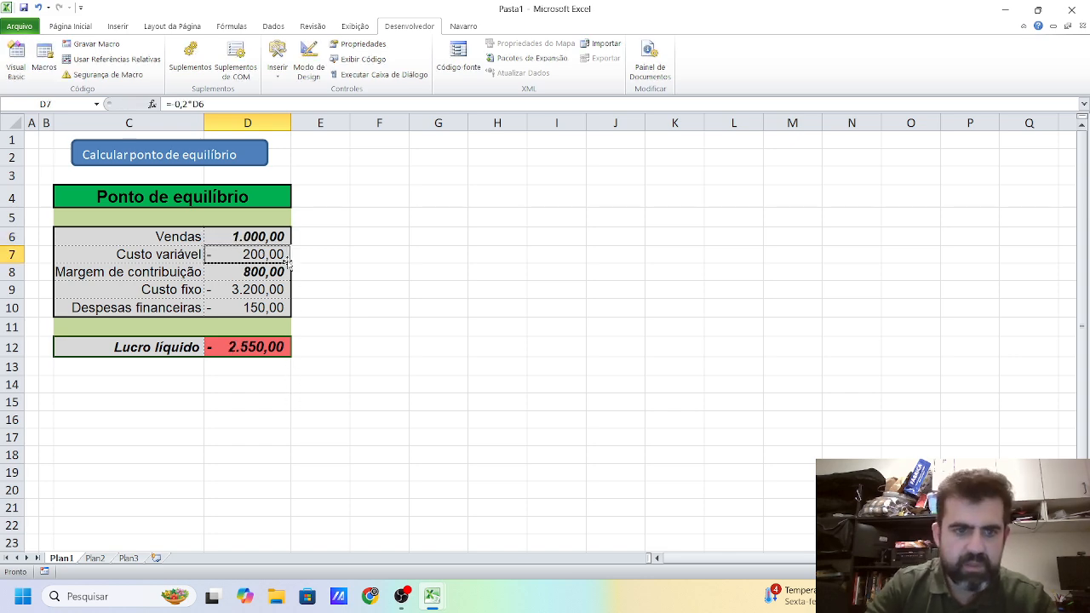
pyautogui.click(143, 153)
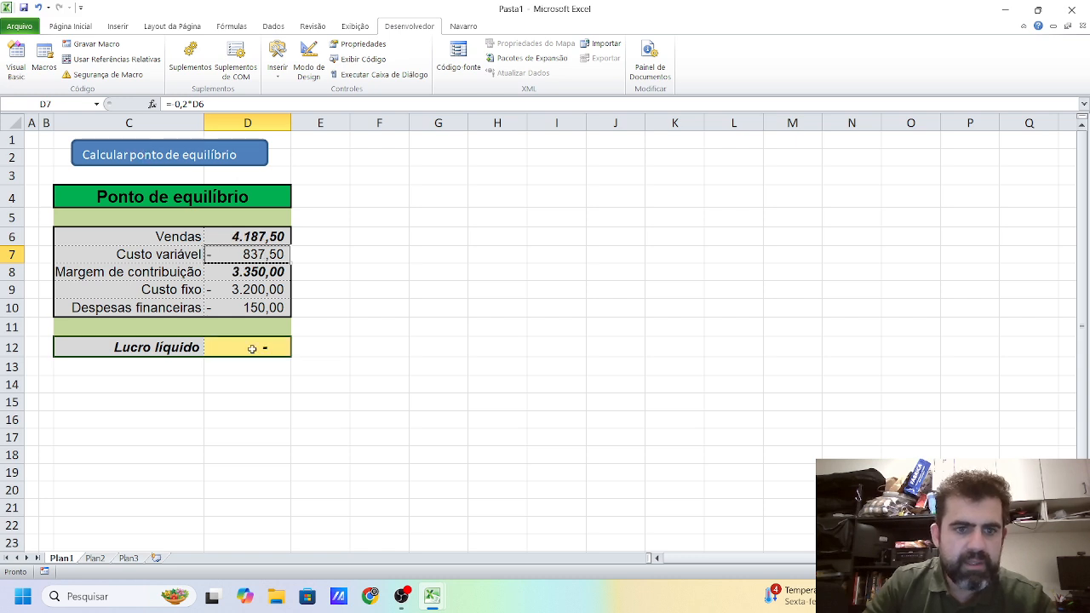